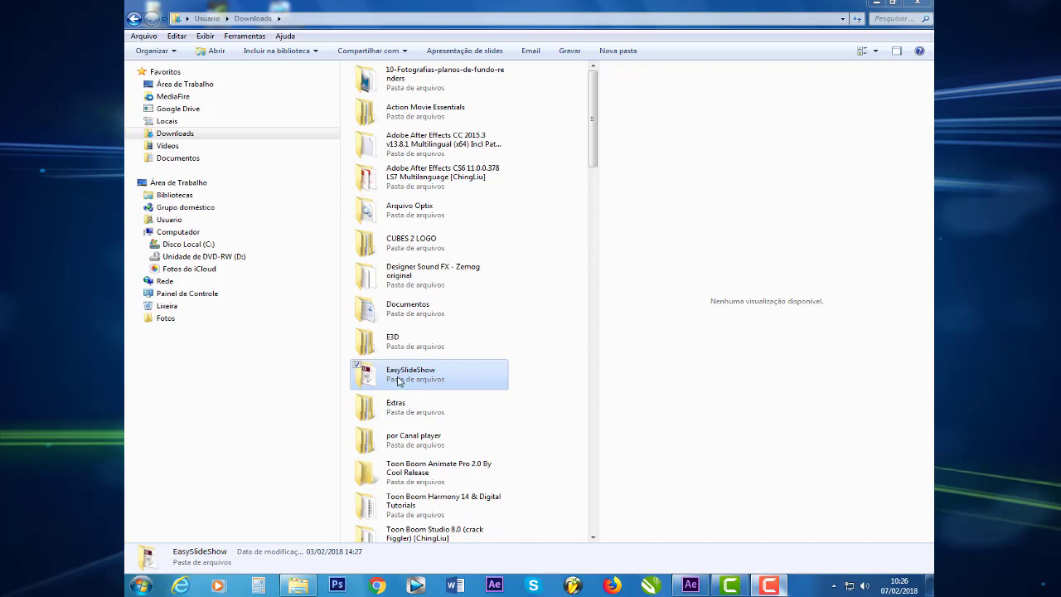
# Copy the EasySlideShow_v1.1.jsx script from the EasySlideShow download folder
pyautogui.doubleClick(398, 382)
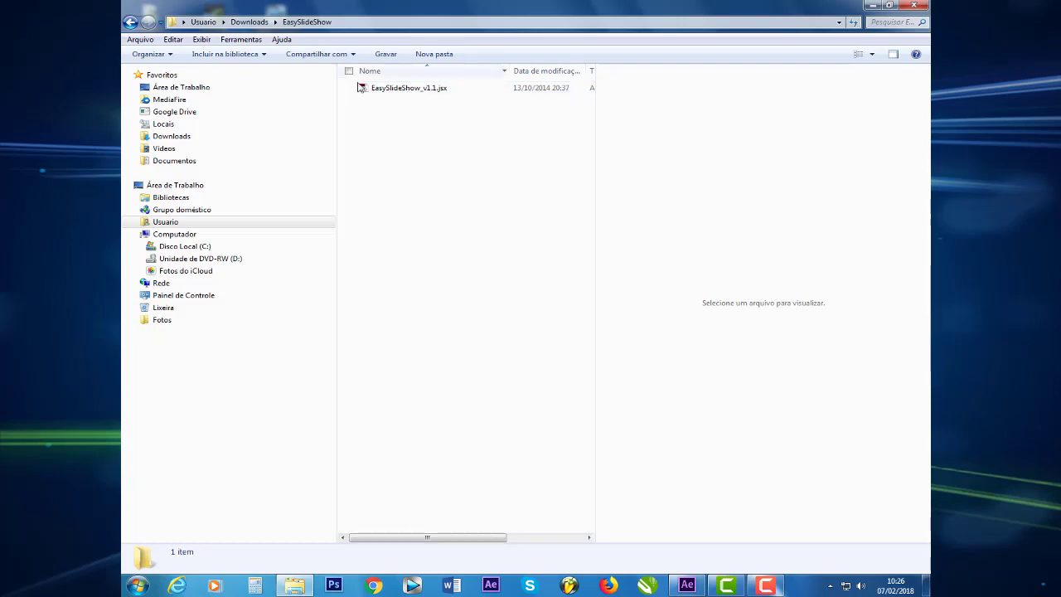
pyautogui.click(407, 91)
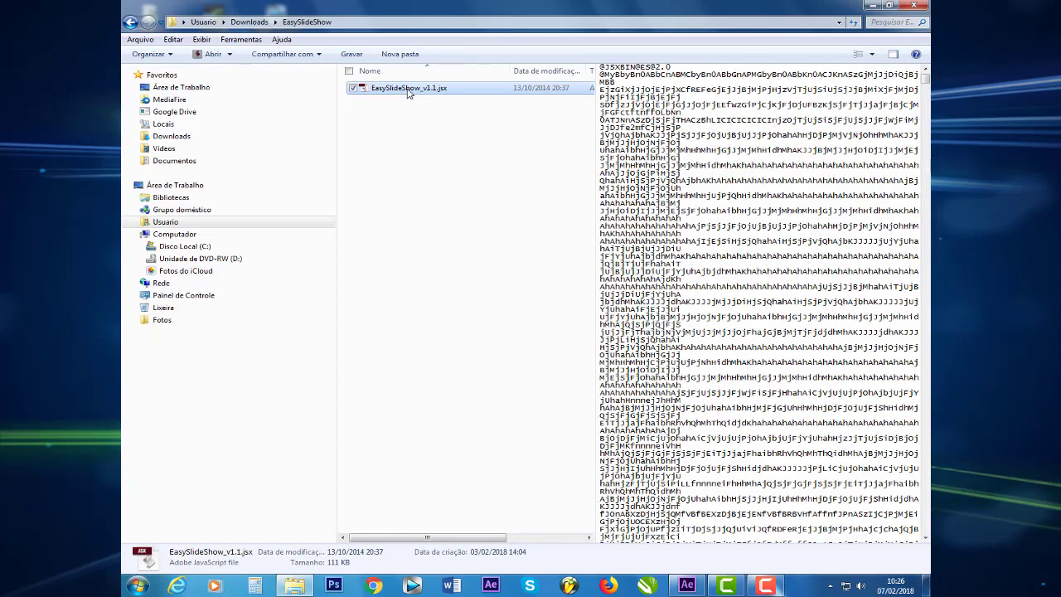
pyautogui.rightClick(407, 91)
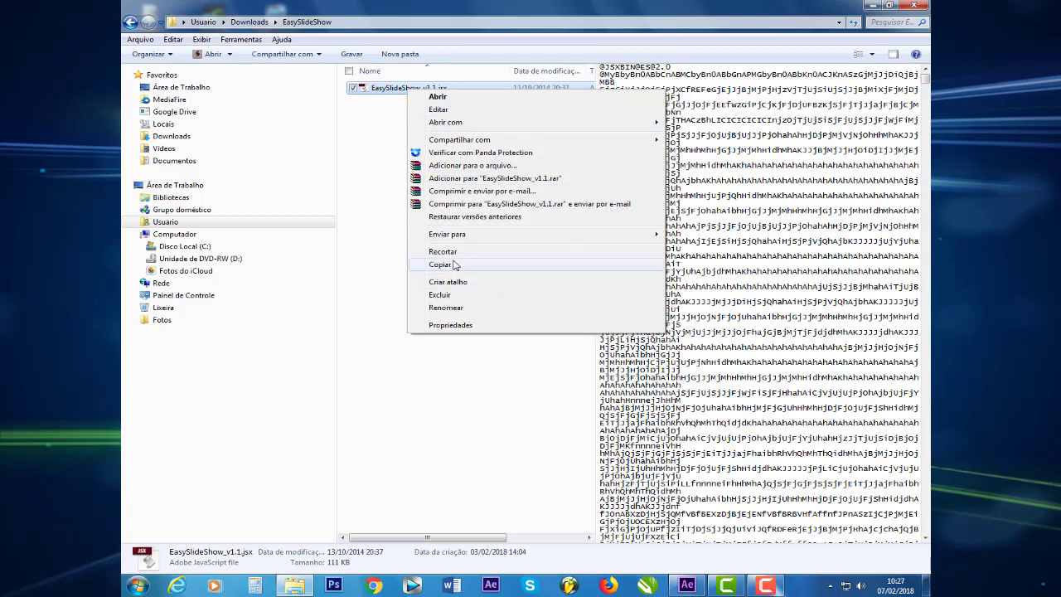
pyautogui.click(454, 266)
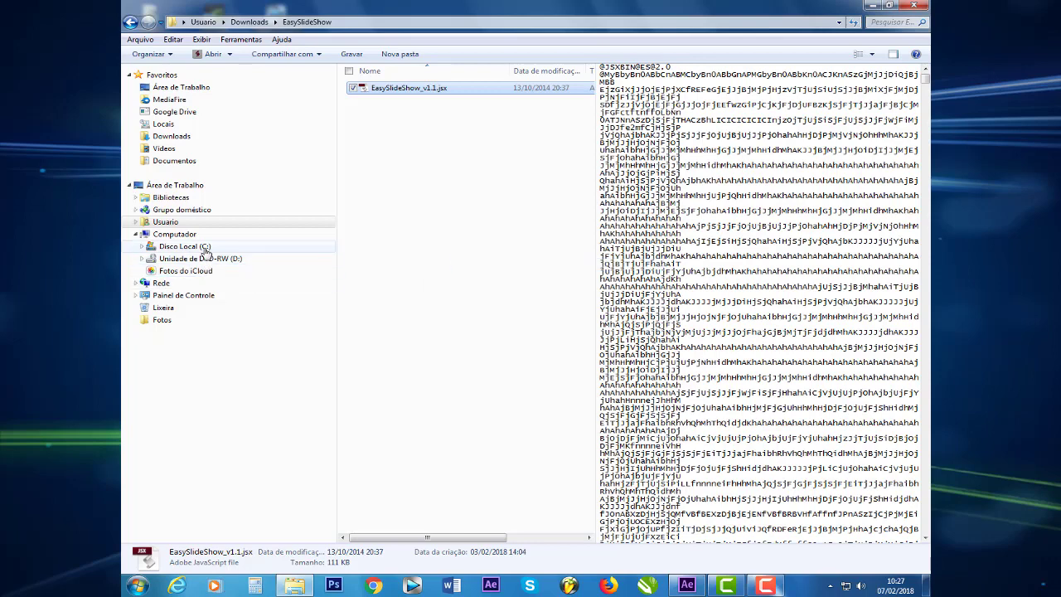
# Browse to C:\Arquivos de Programas\Adobe\Adobe After Effects CC 2015.3\Support Files\Scripts\ScriptUI Panels
pyautogui.click(204, 251)
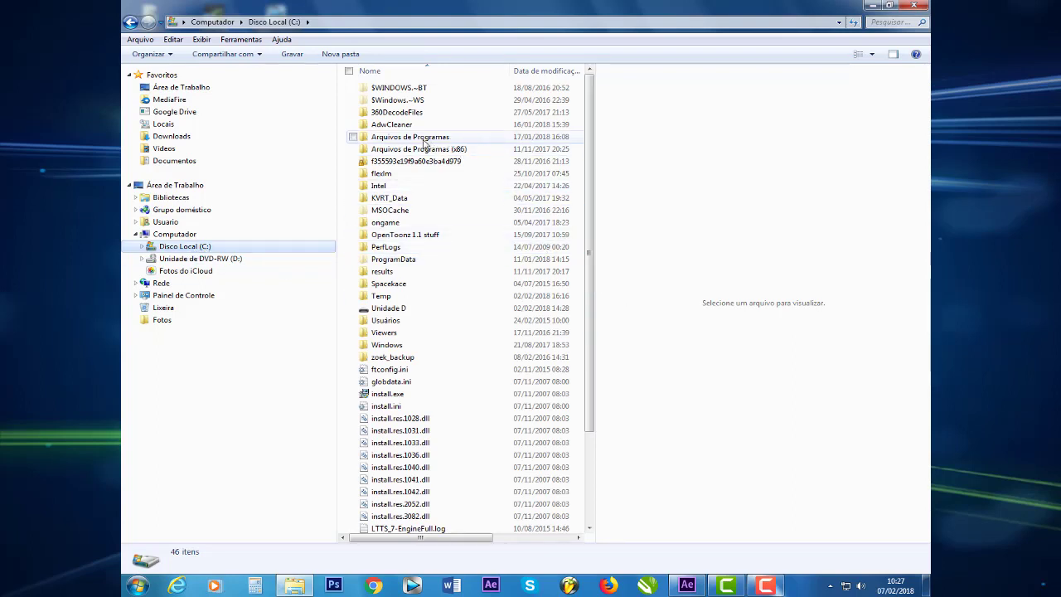
pyautogui.moveTo(425, 145)
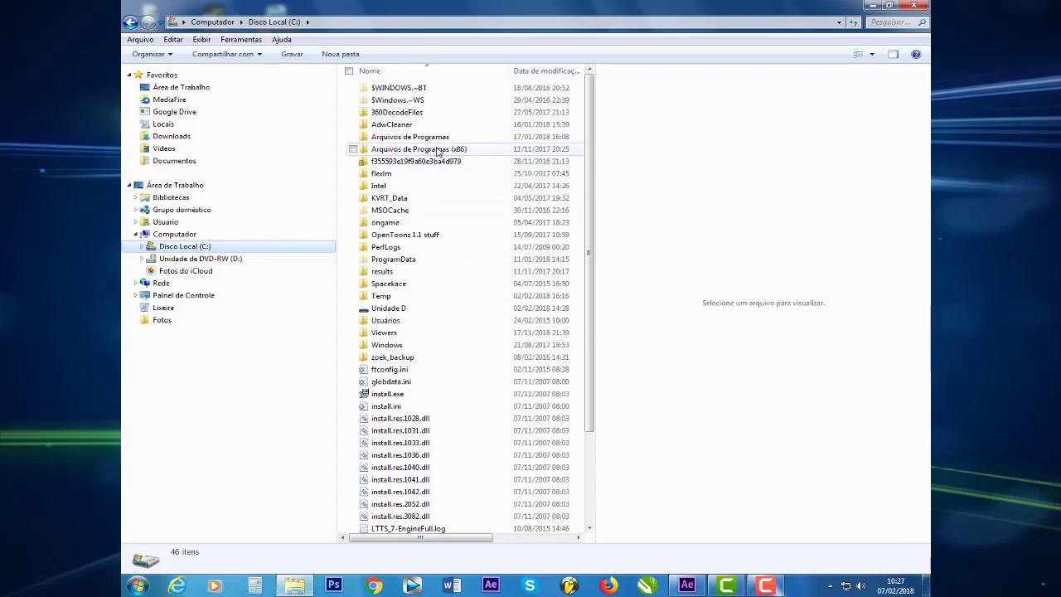
pyautogui.doubleClick(386, 139)
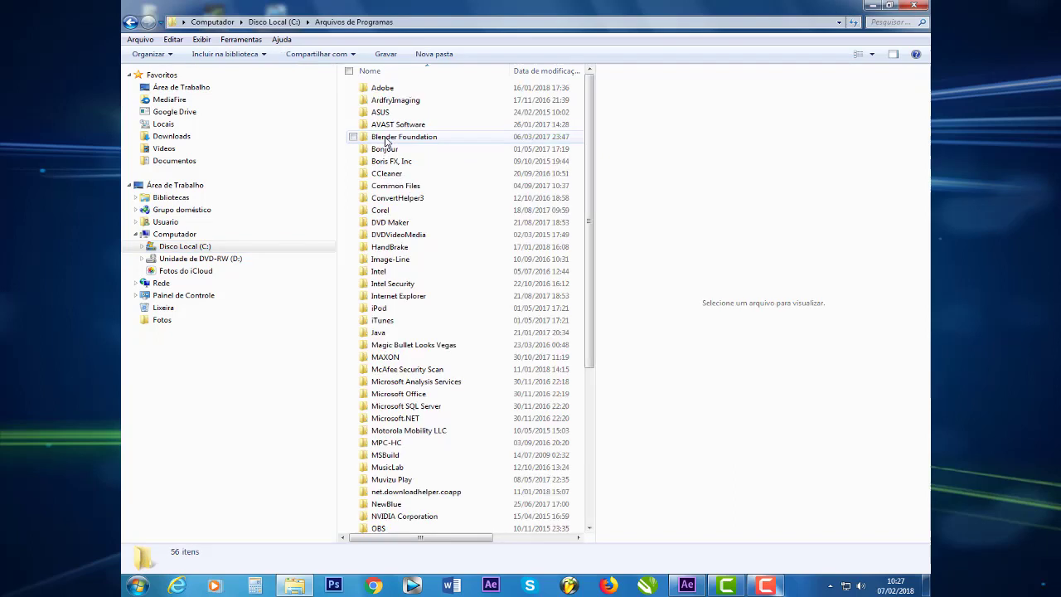
pyautogui.doubleClick(387, 88)
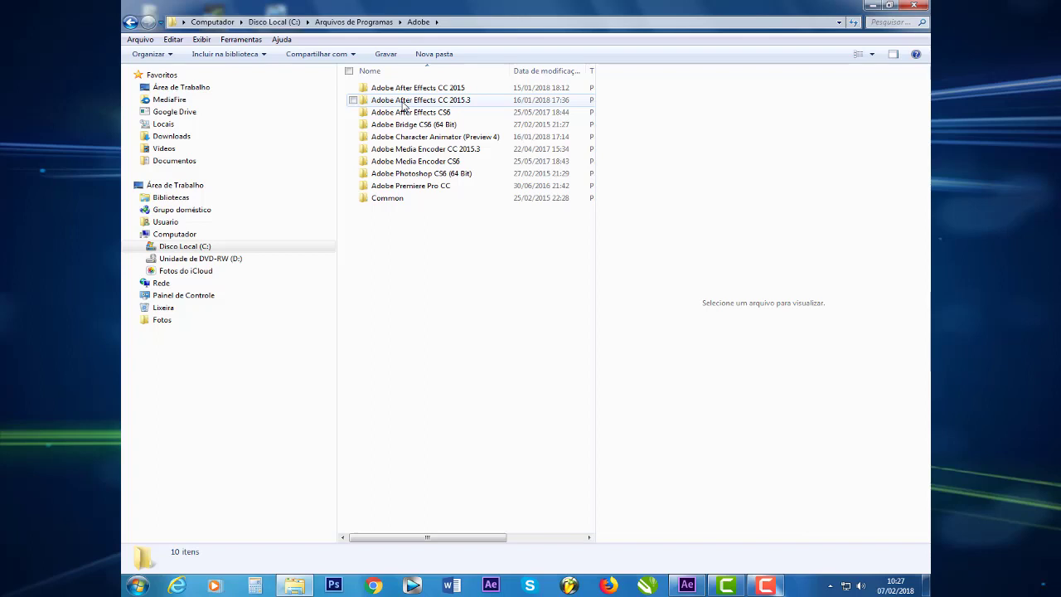
pyautogui.moveTo(430, 101)
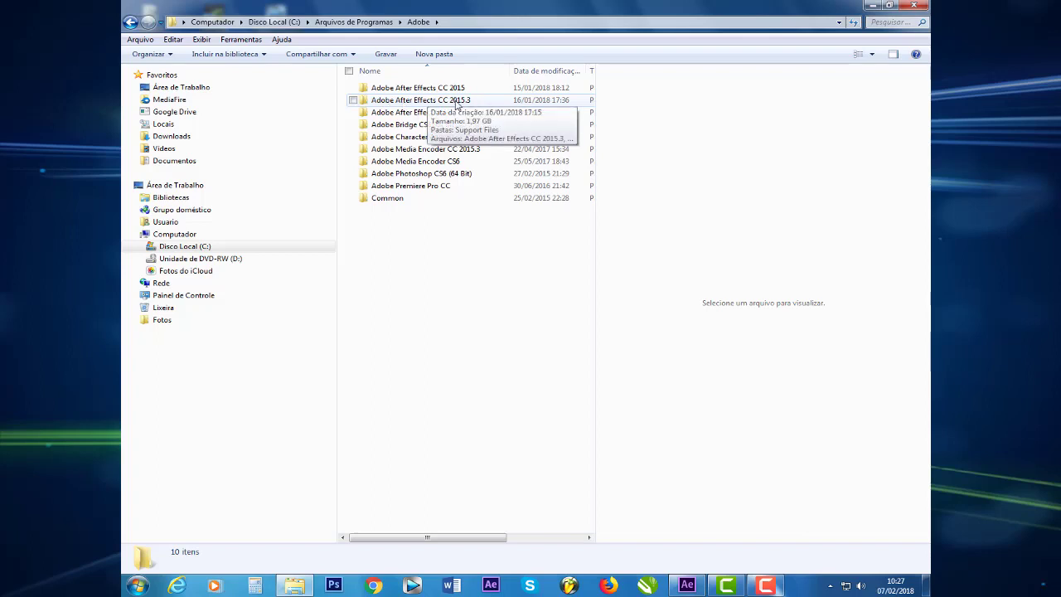
pyautogui.click(409, 104)
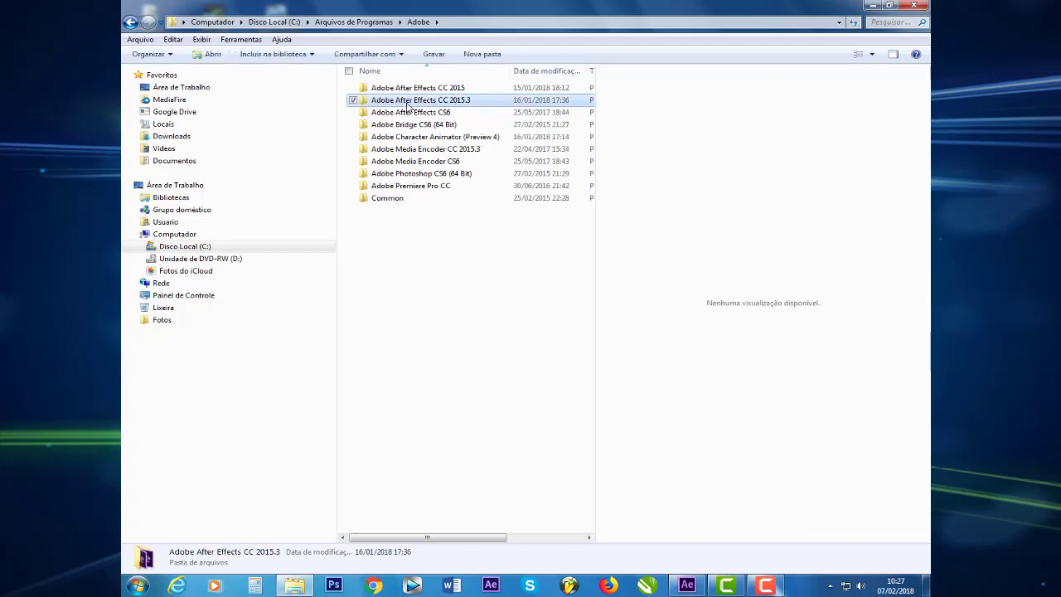
pyautogui.doubleClick(409, 104)
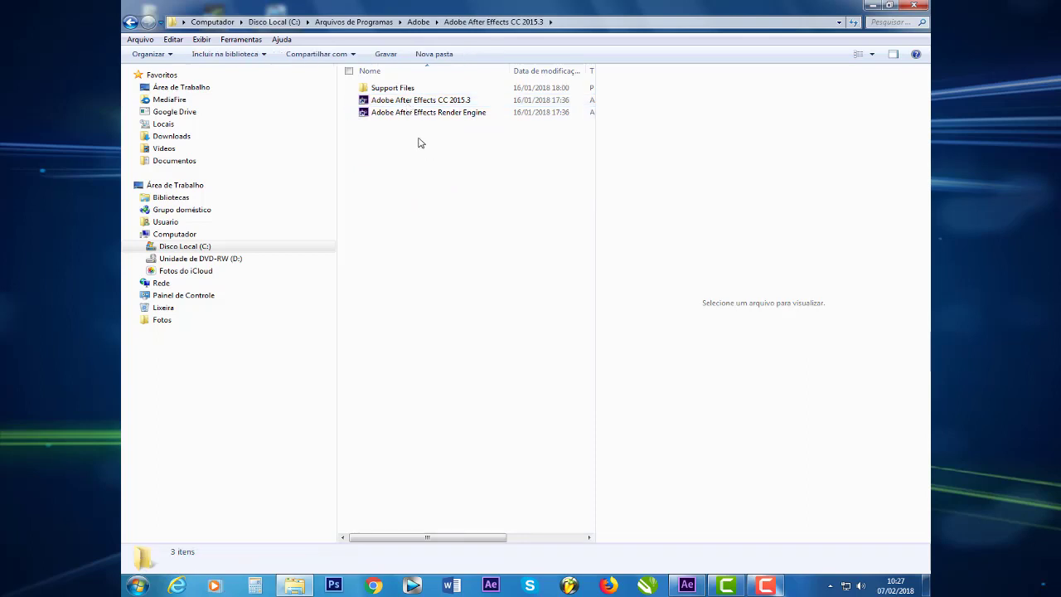
pyautogui.click(388, 90)
pyautogui.doubleClick(388, 89)
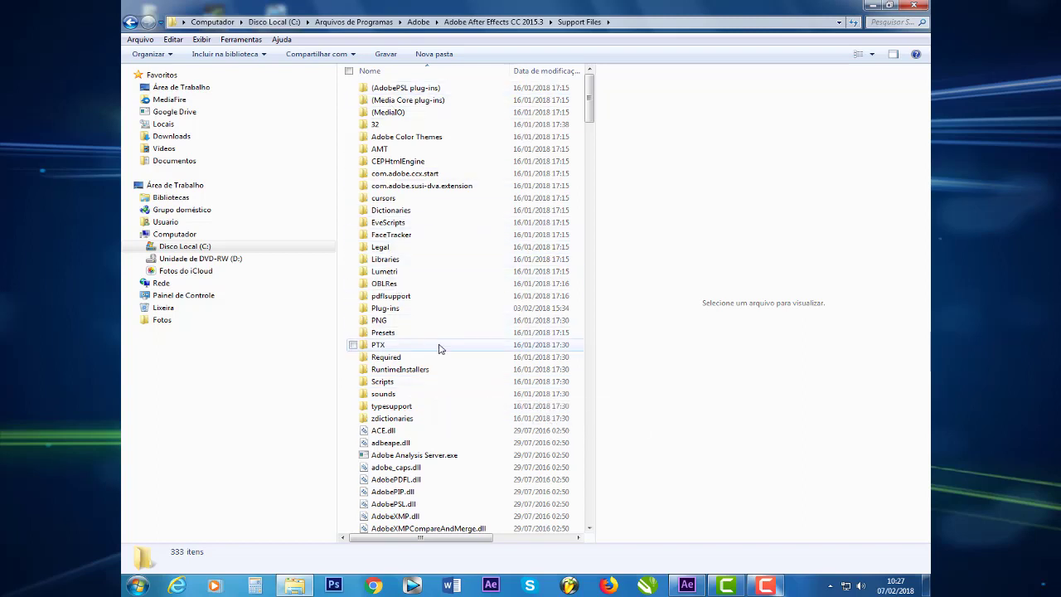
pyautogui.doubleClick(383, 382)
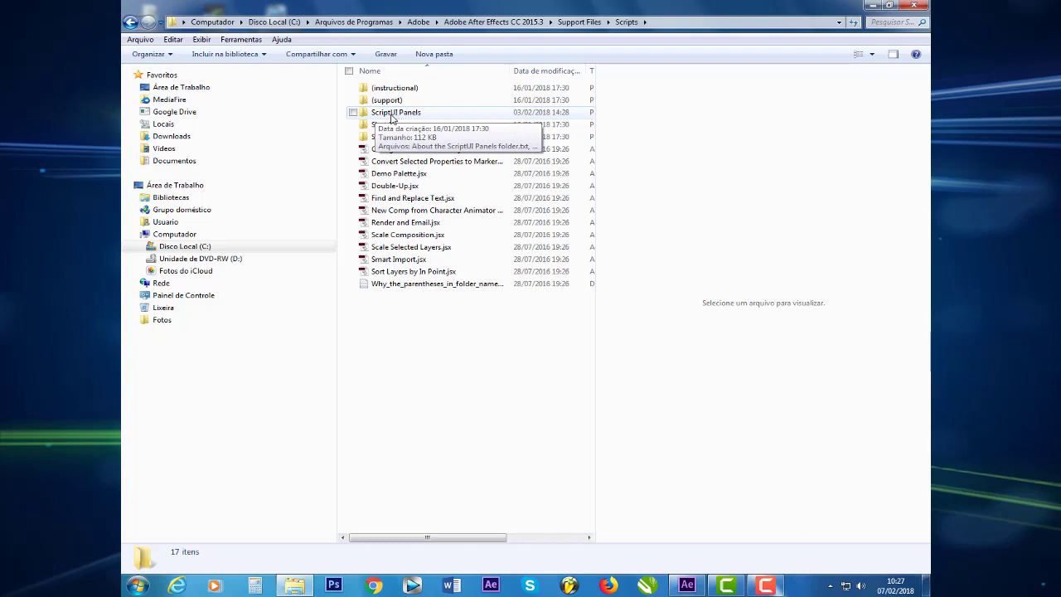
pyautogui.doubleClick(392, 114)
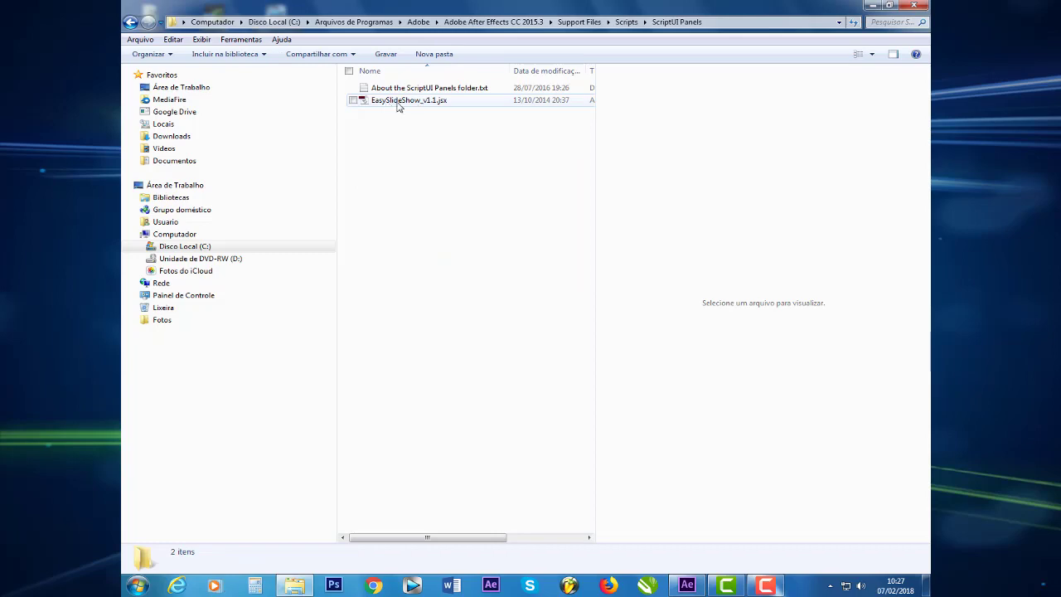
pyautogui.click(386, 103)
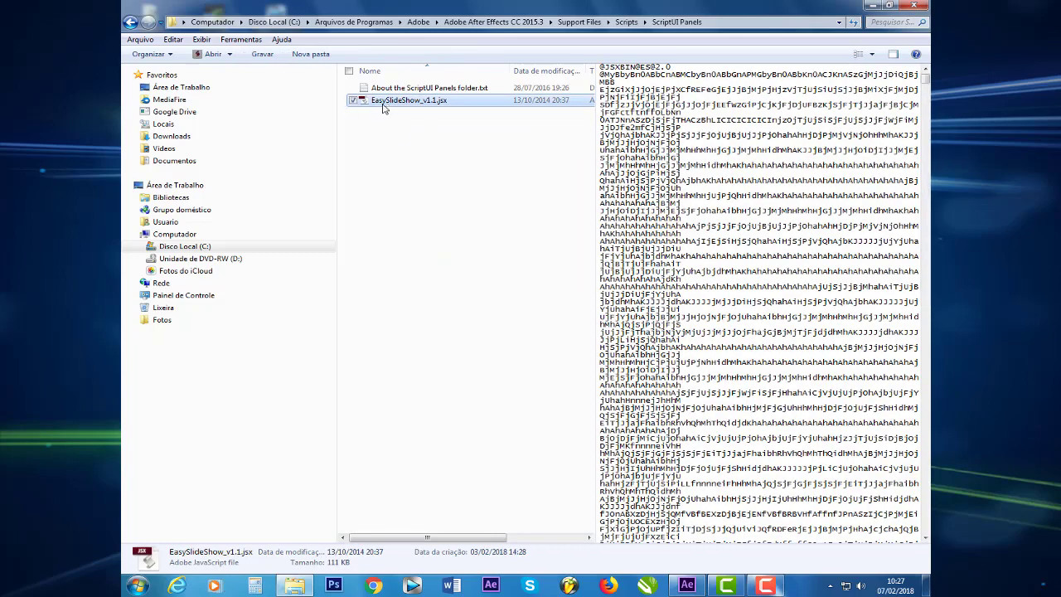
pyautogui.rightClick(392, 230)
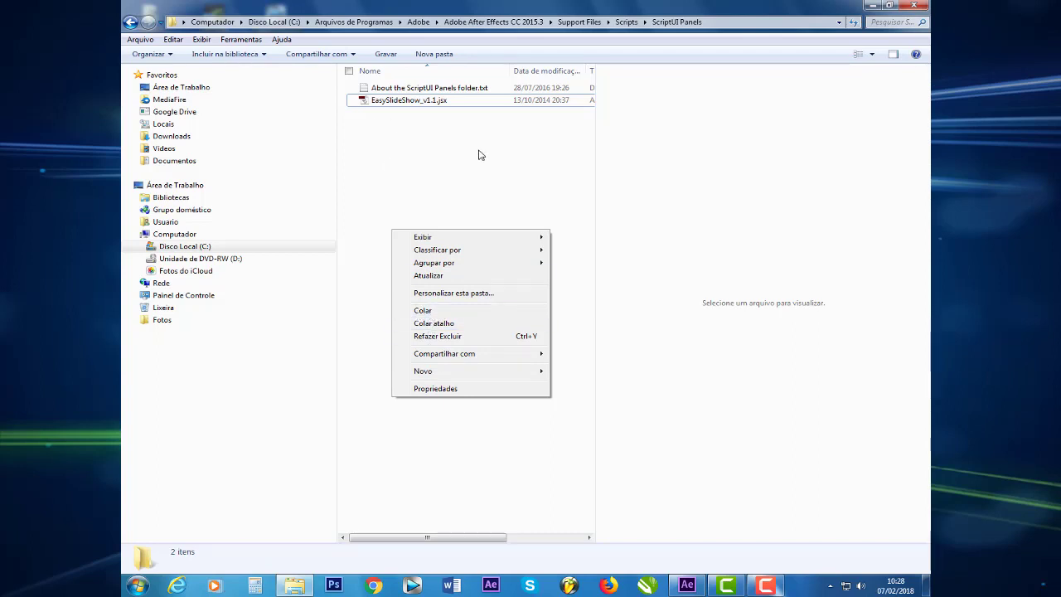
pyautogui.click(514, 169)
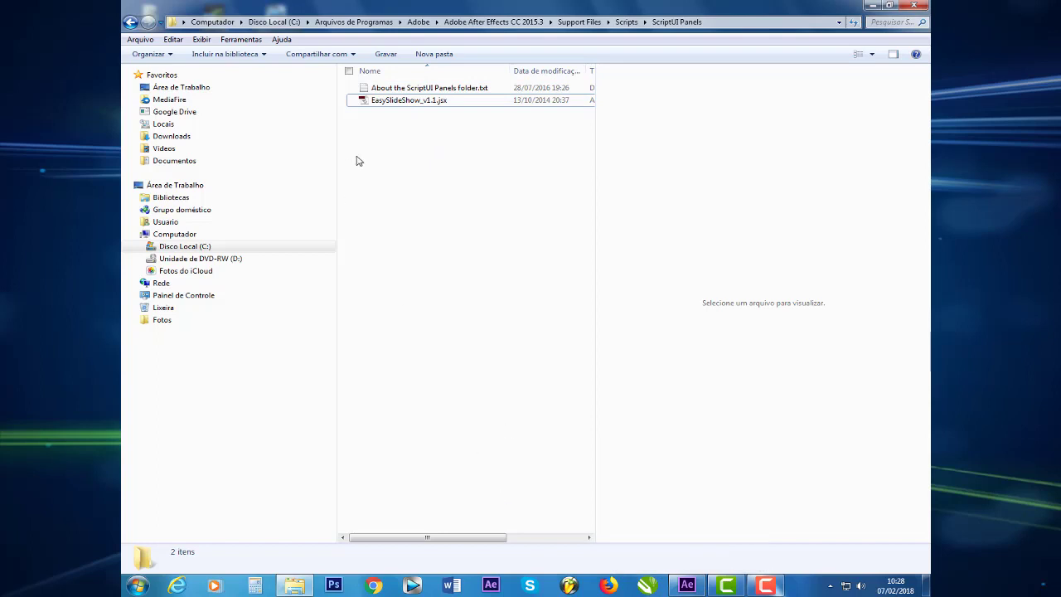
pyautogui.moveTo(689, 591)
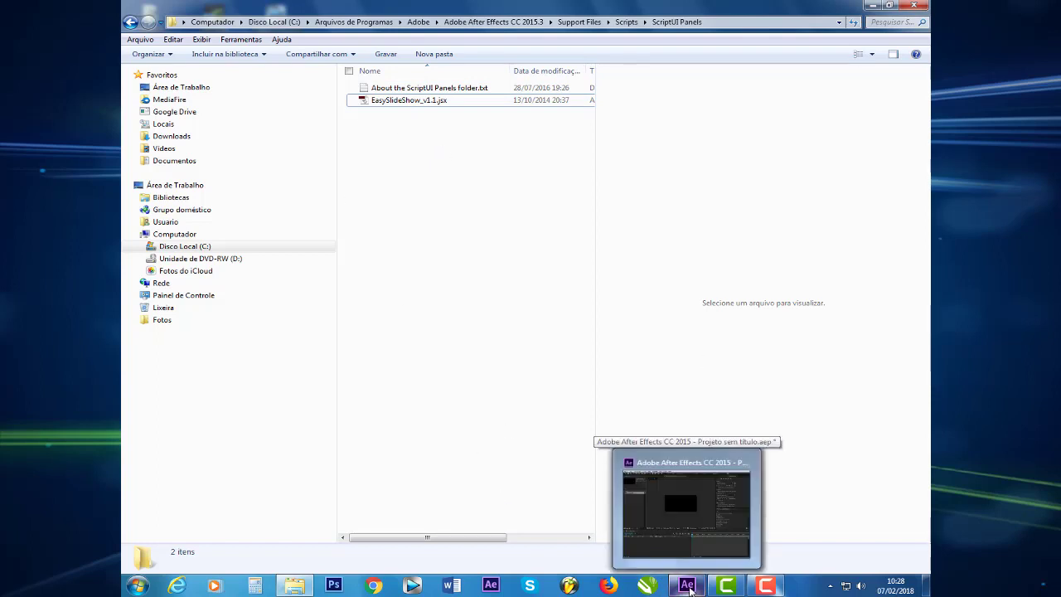
pyautogui.click(690, 590)
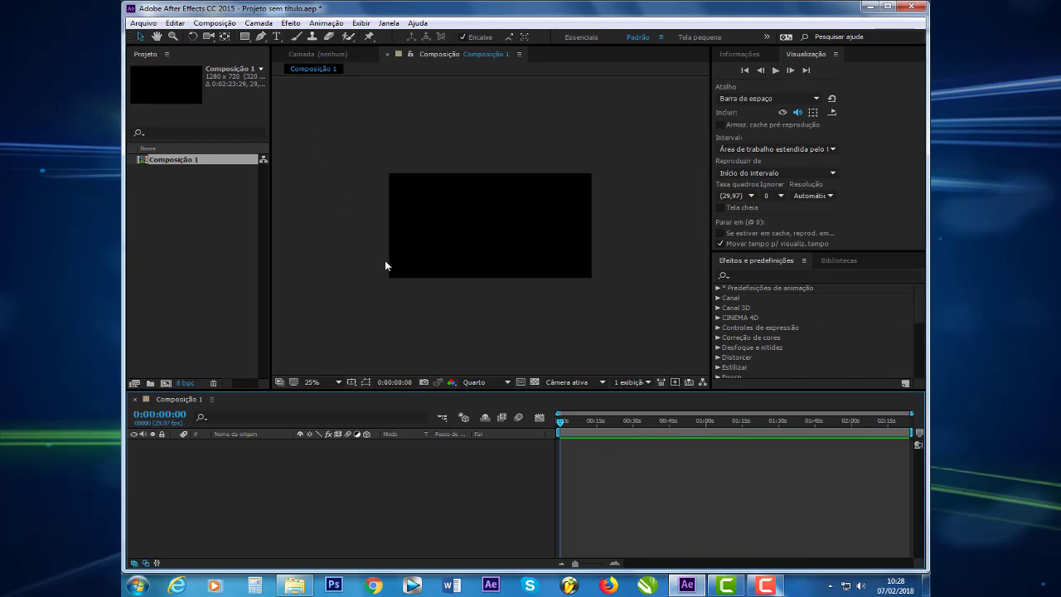
pyautogui.press('.')
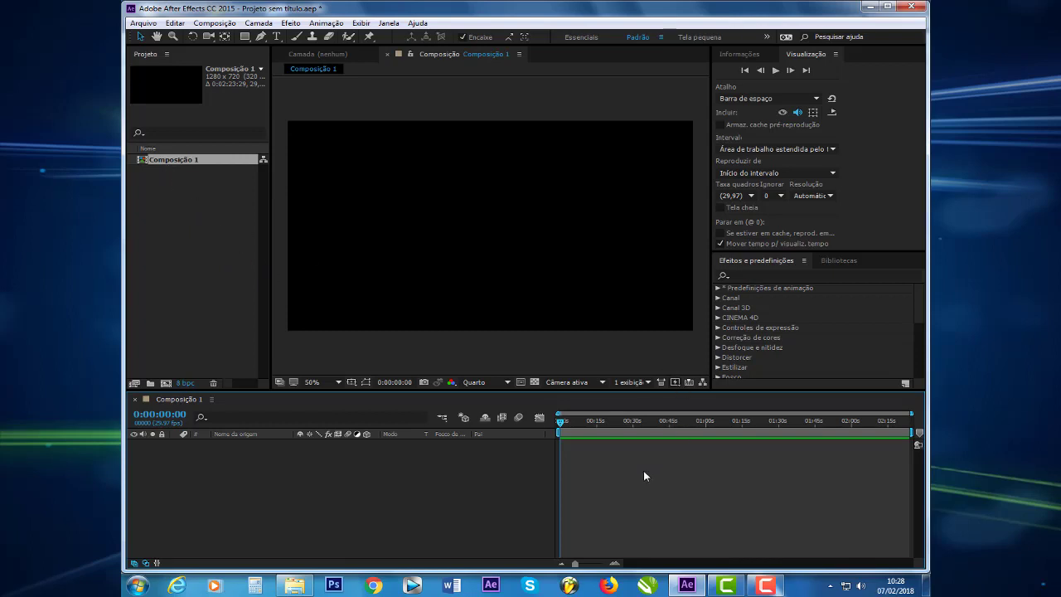
pyautogui.moveTo(561, 422); pyautogui.dragTo(559, 421)
pyautogui.click(296, 590)
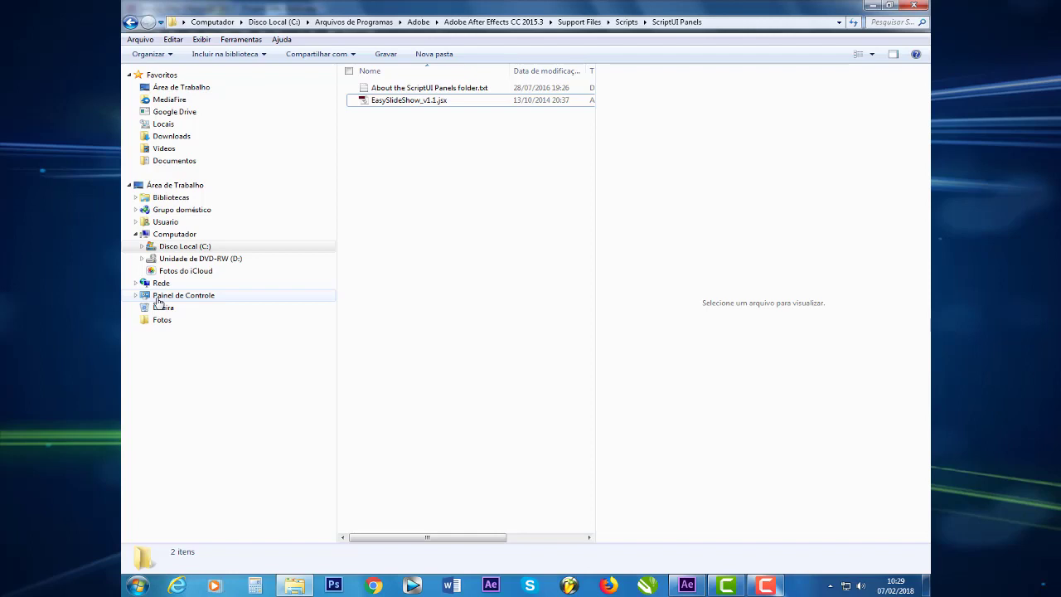
# Browse the 12 photos in the desktop Fotos folder, then return to After Effects
pyautogui.click(181, 87)
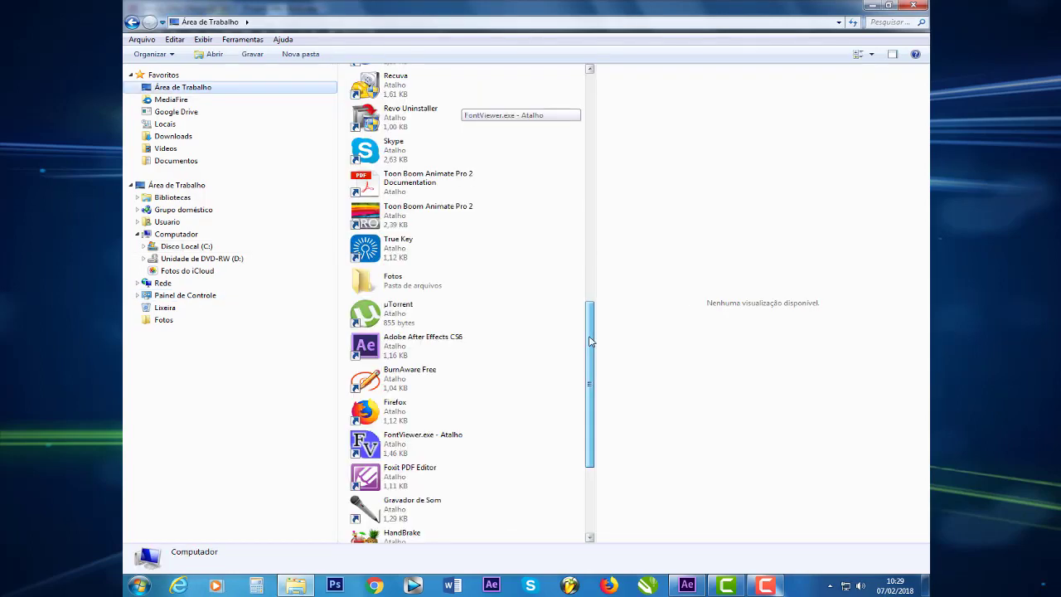
pyautogui.scroll(2, 591, 310)
pyautogui.moveTo(591, 311); pyautogui.dragTo(590, 306)
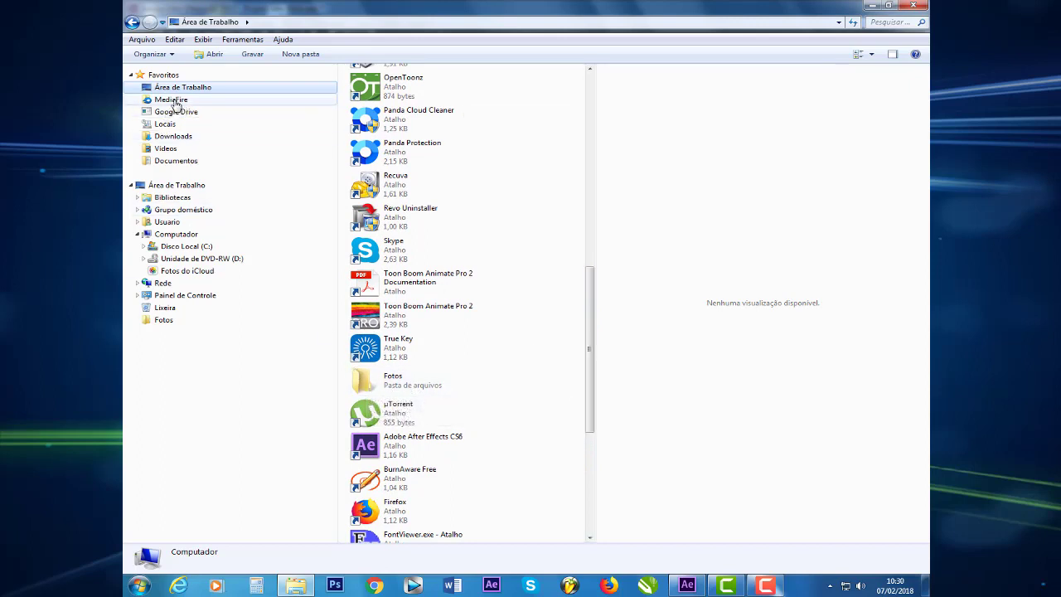
pyautogui.doubleClick(395, 382)
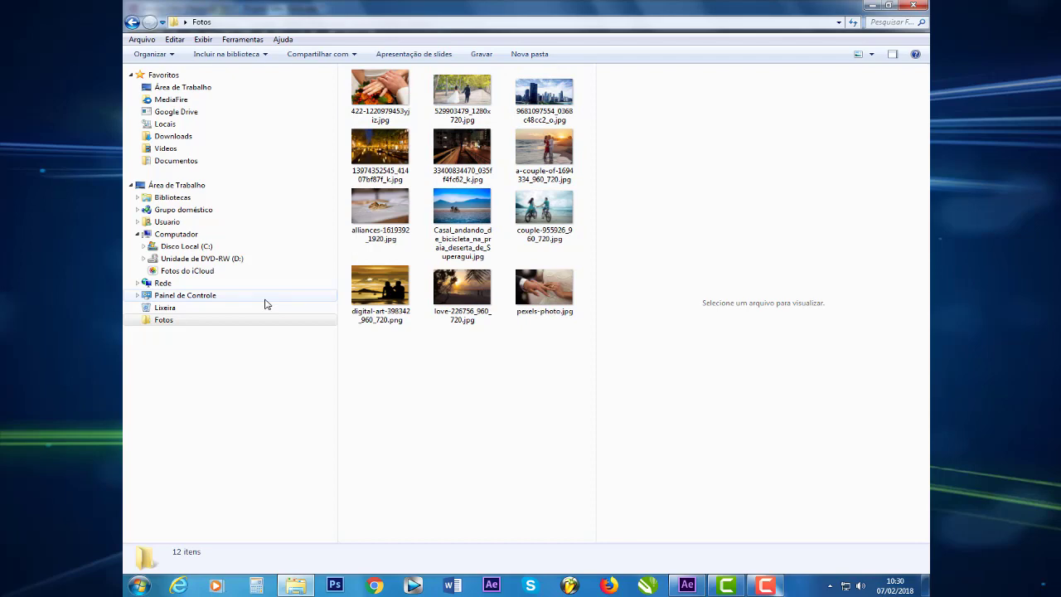
pyautogui.press('BackSpace')
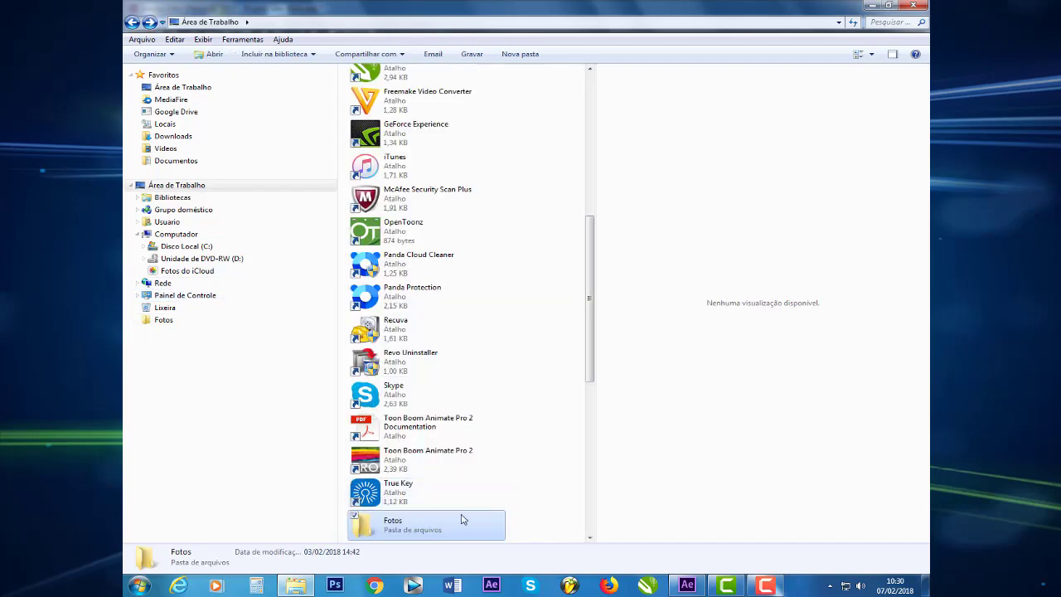
pyautogui.doubleClick(452, 531)
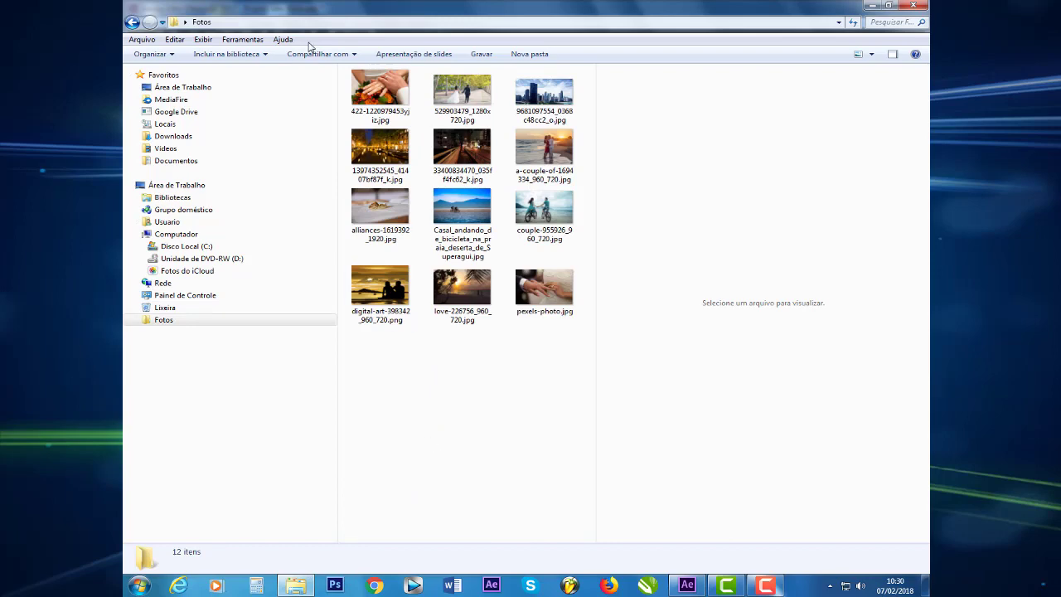
pyautogui.click(690, 587)
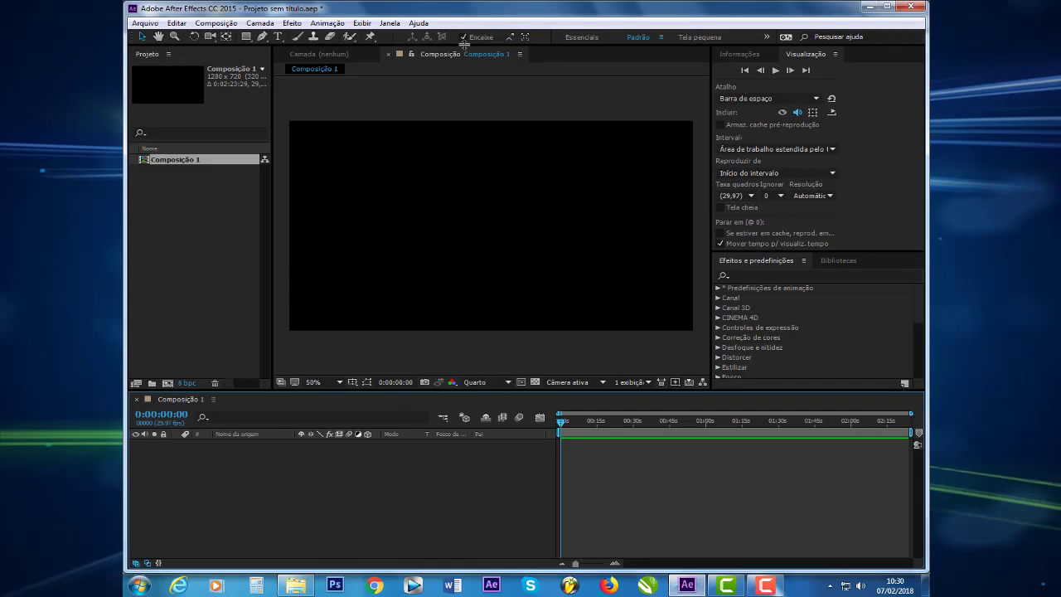
pyautogui.click(389, 25)
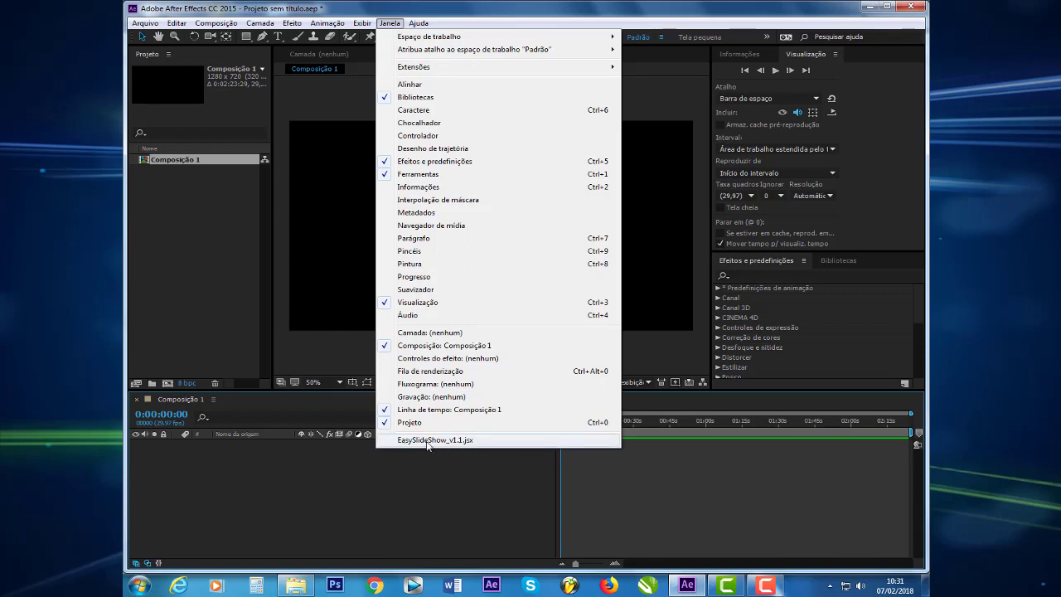
pyautogui.click(428, 445)
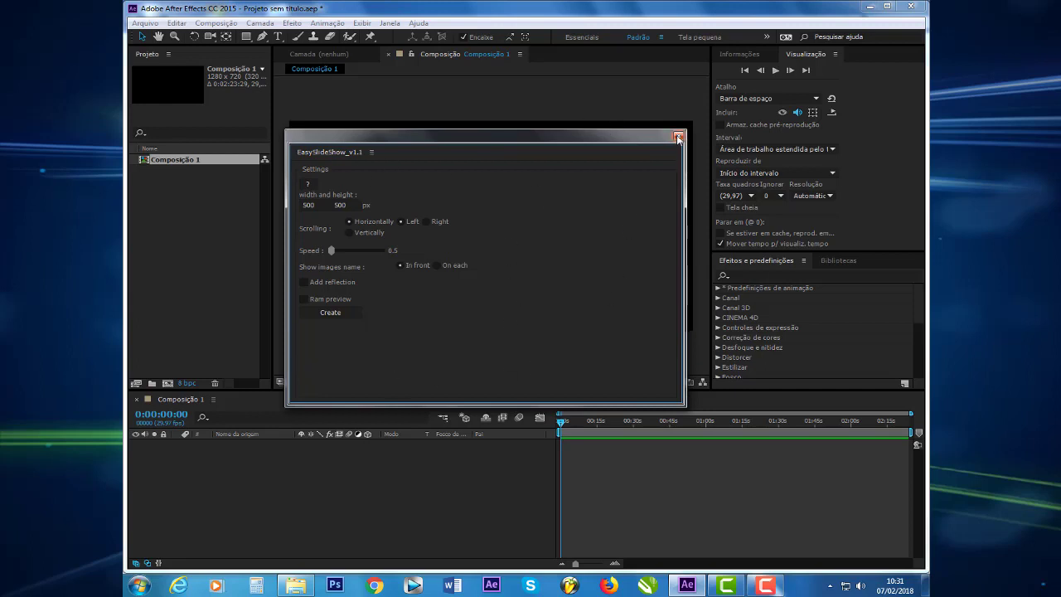
pyautogui.click(679, 138)
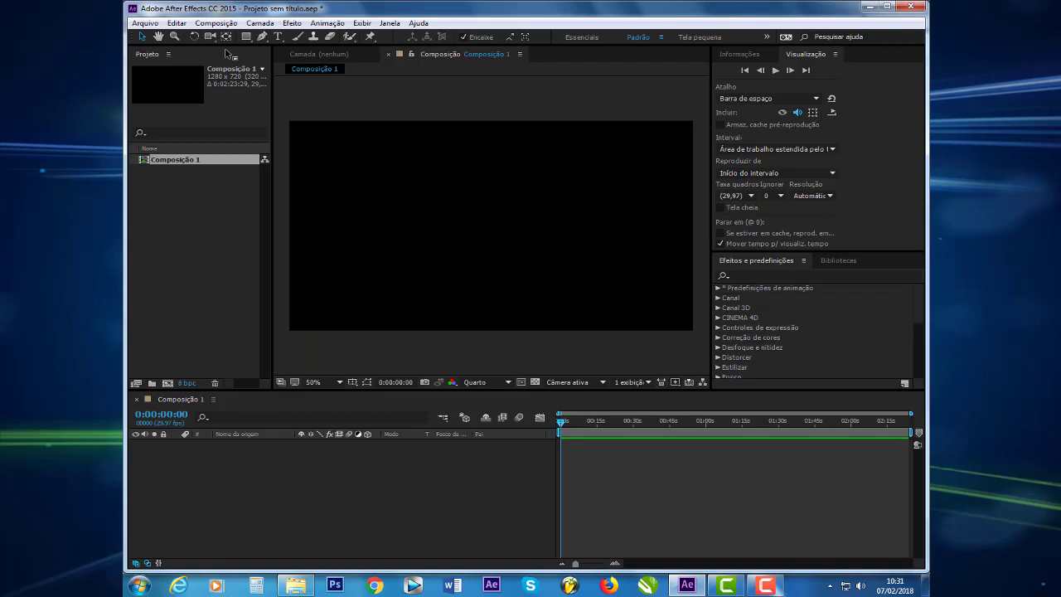
pyautogui.click(177, 23)
# Uncheck 'Permitir que scripts gravem arquivos e acessem a rede' in General preferences and confirm
pyautogui.moveTo(257, 335)
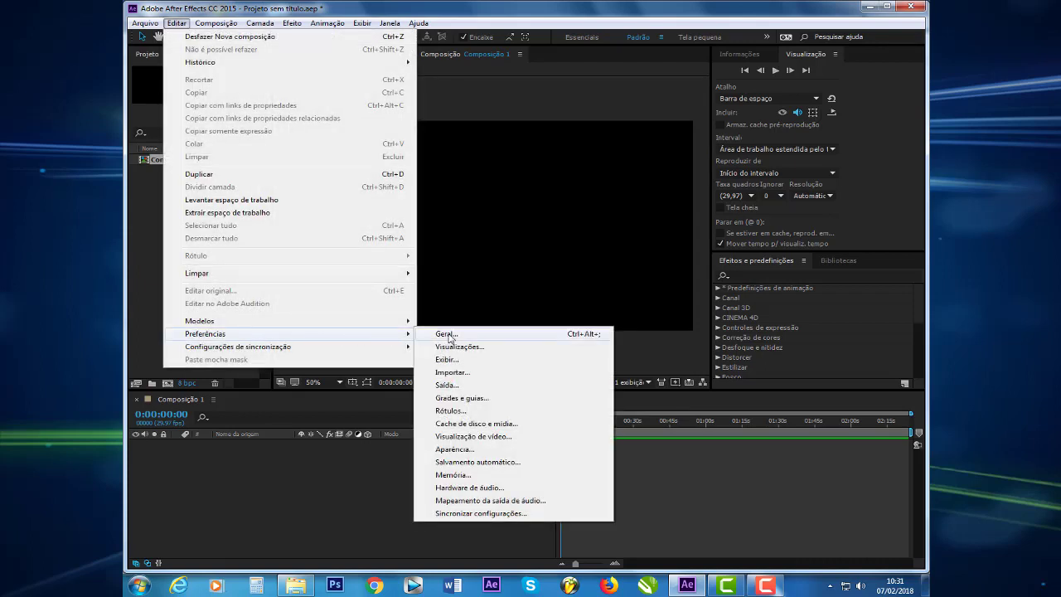
pyautogui.click(448, 334)
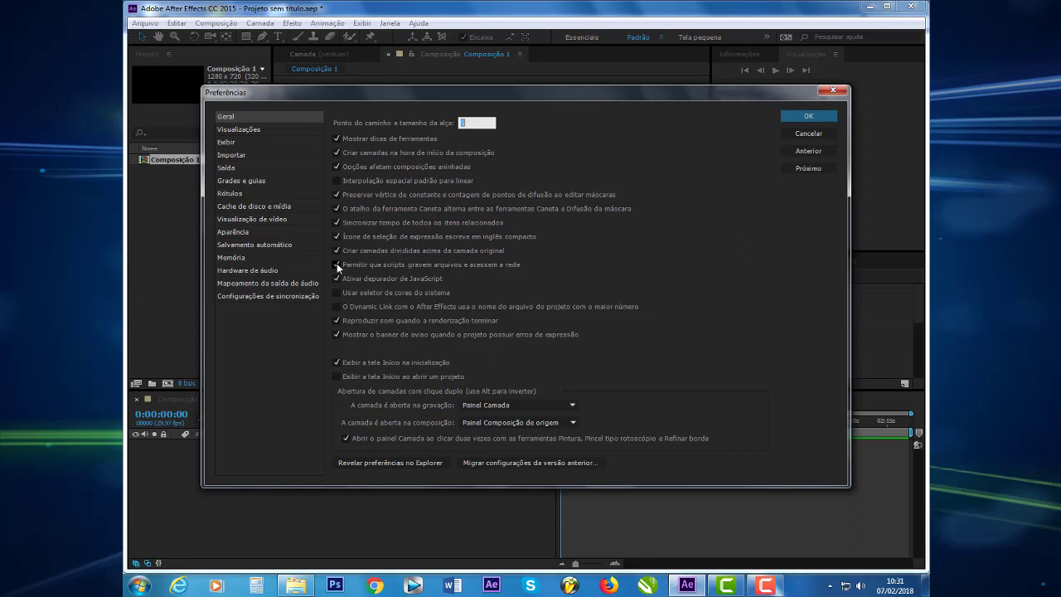
pyautogui.click(337, 265)
pyautogui.click(810, 117)
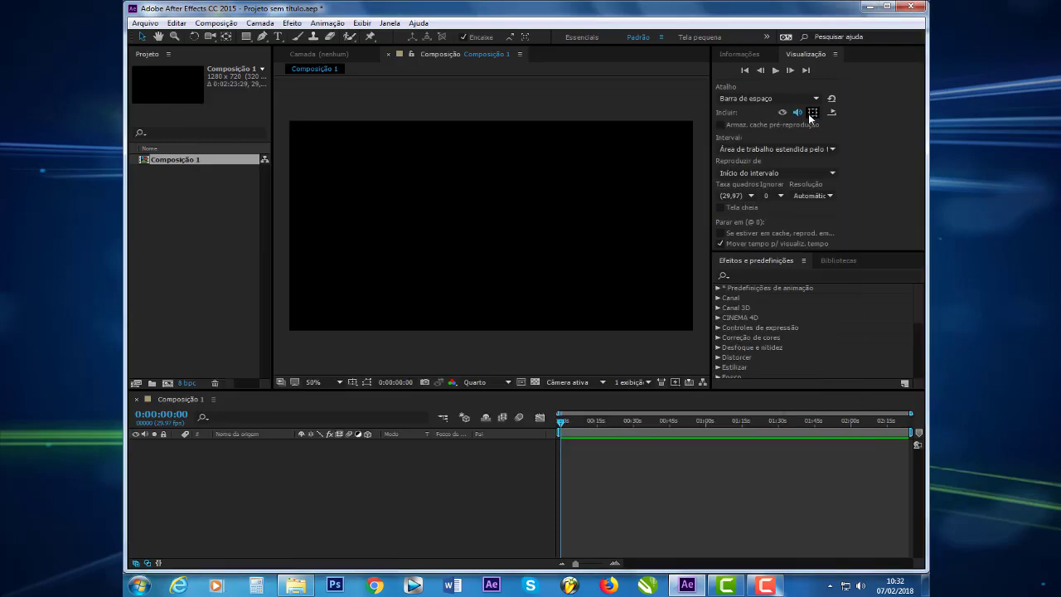
# Run EasySlideShow_v1.1.jsx from Janela, then allow scripts to write files and access the network
pyautogui.click(389, 23)
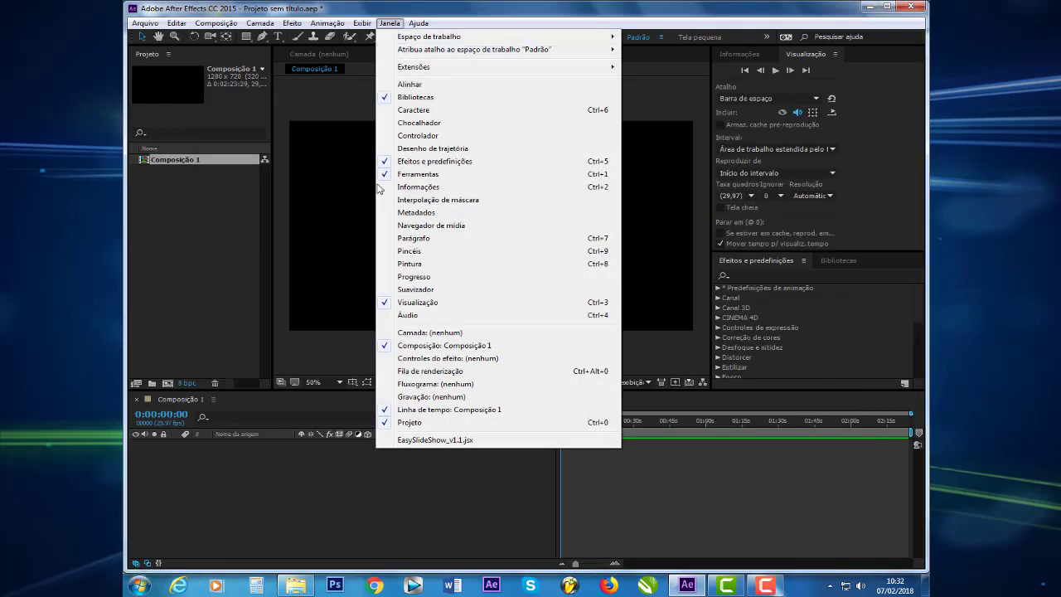
pyautogui.click(430, 440)
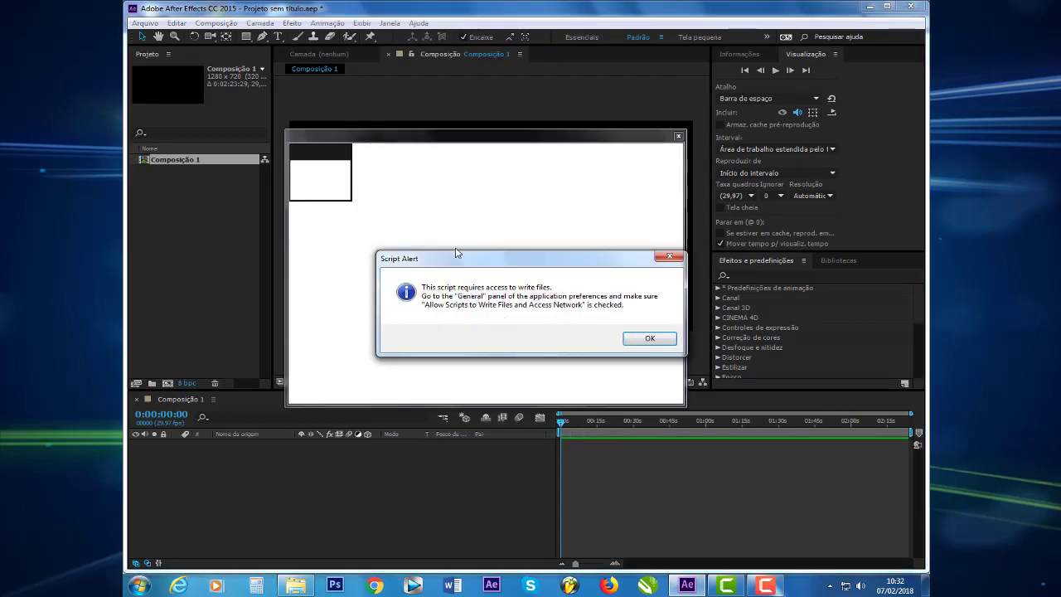
pyautogui.click(655, 338)
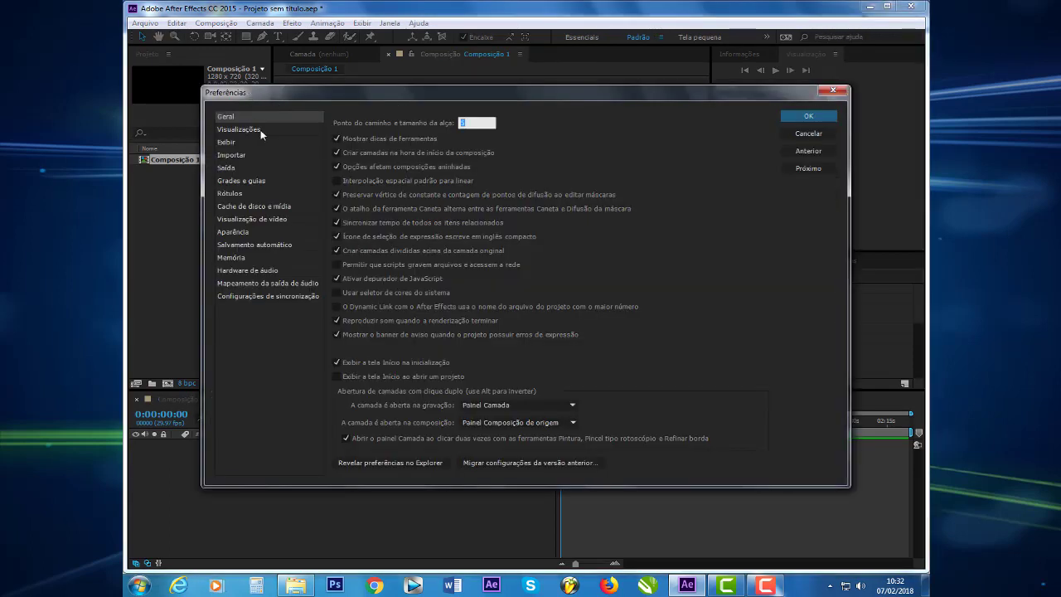
pyautogui.click(335, 263)
pyautogui.click(816, 118)
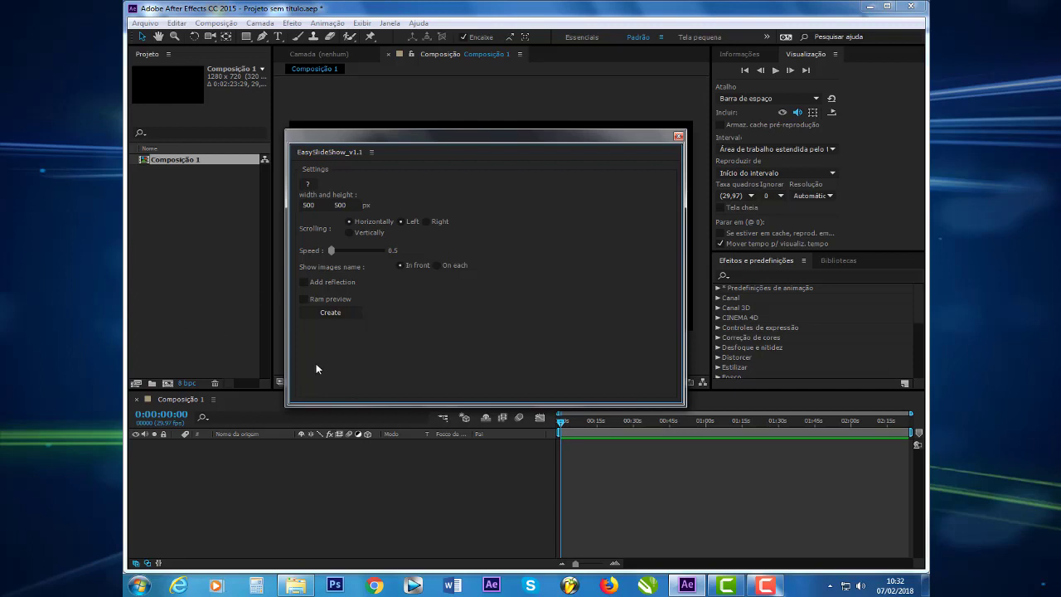
# Open the wedding-rings photo from the Fotos folder in Windows Photo Viewer
pyautogui.click(318, 205)
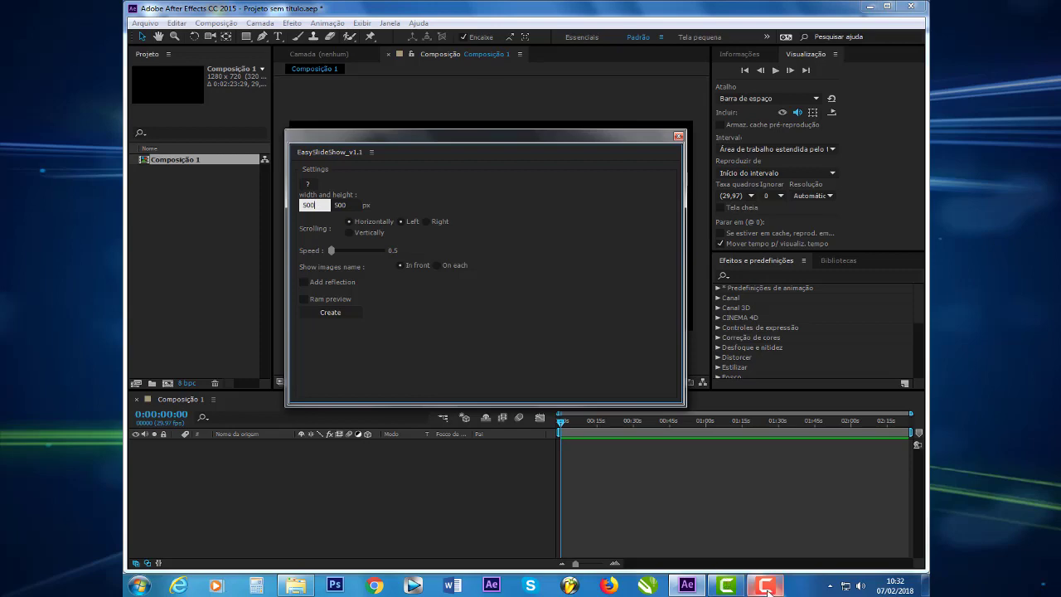
pyautogui.click(306, 588)
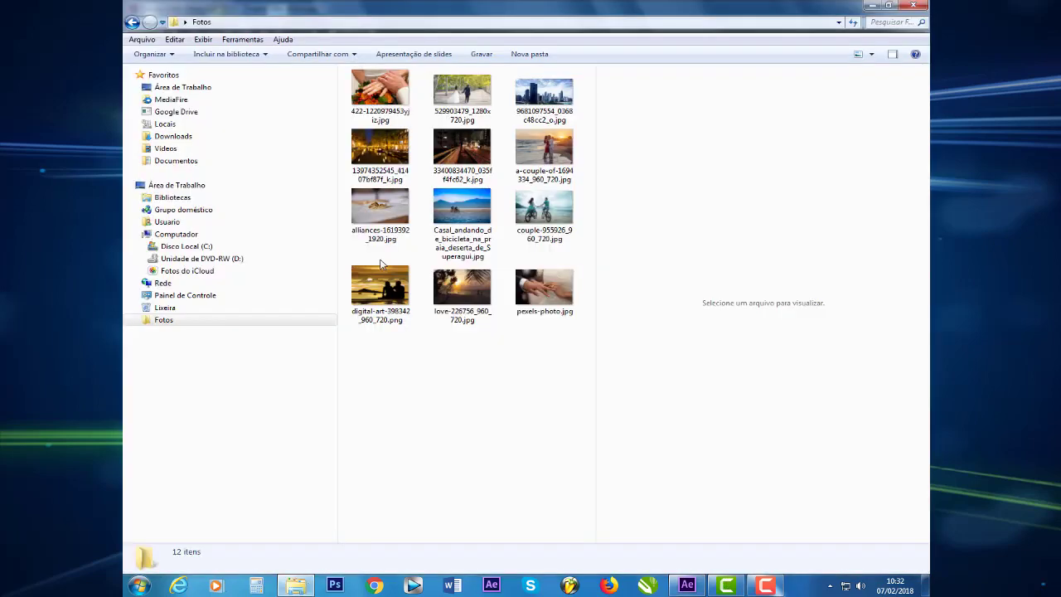
pyautogui.doubleClick(380, 120)
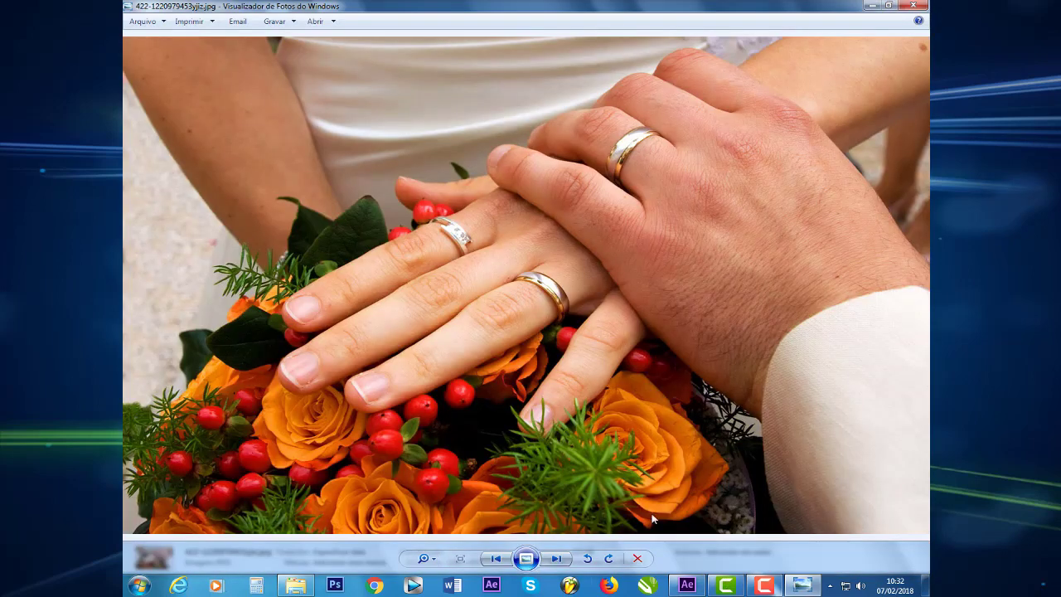
# Close Photo Viewer and preview 529903479_1280x720.jpg and the city skyline photo
pyautogui.click(914, 7)
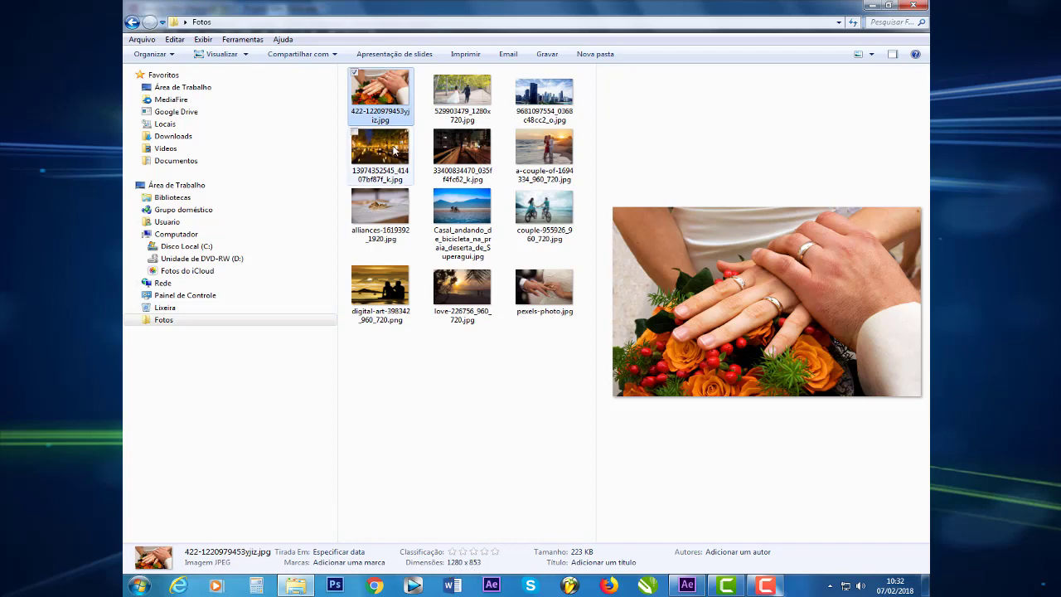
pyautogui.click(462, 93)
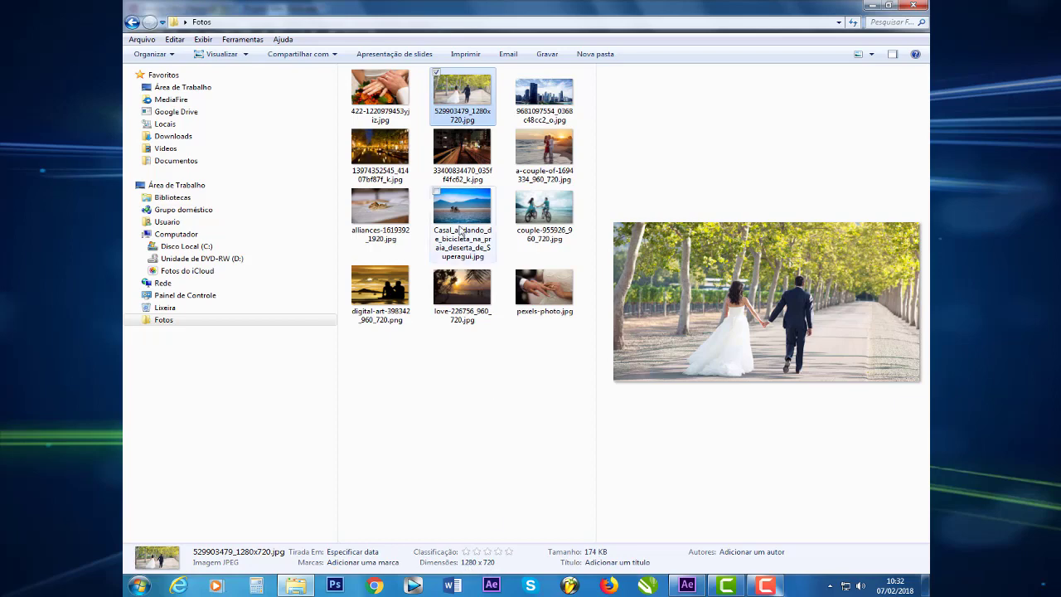
pyautogui.click(543, 97)
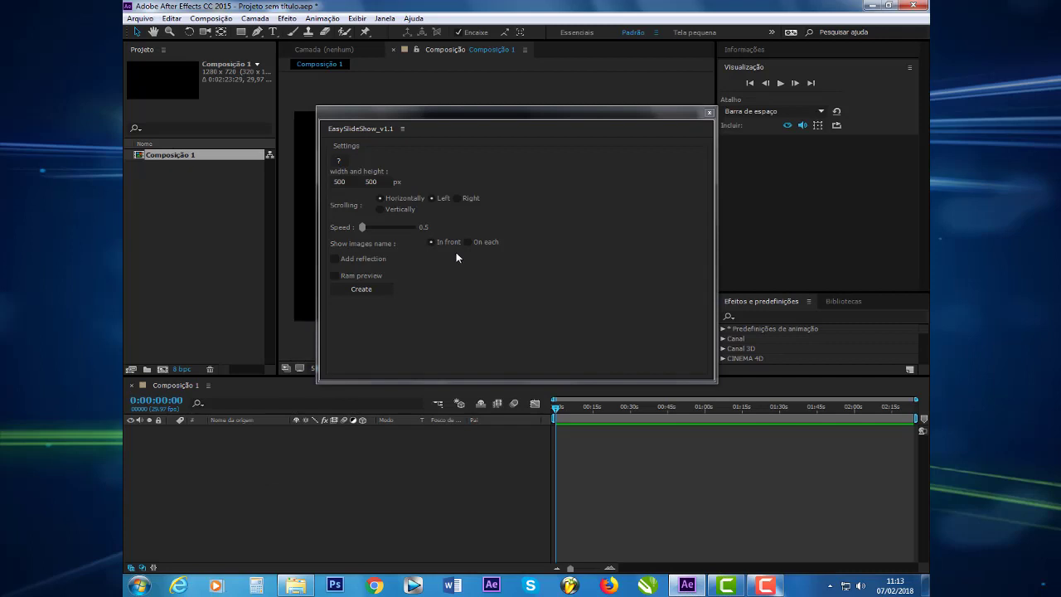
# Enter width 1280 and height 720 px in EasySlideShow, then choose Create
pyautogui.click(347, 183)
pyautogui.write('1280')
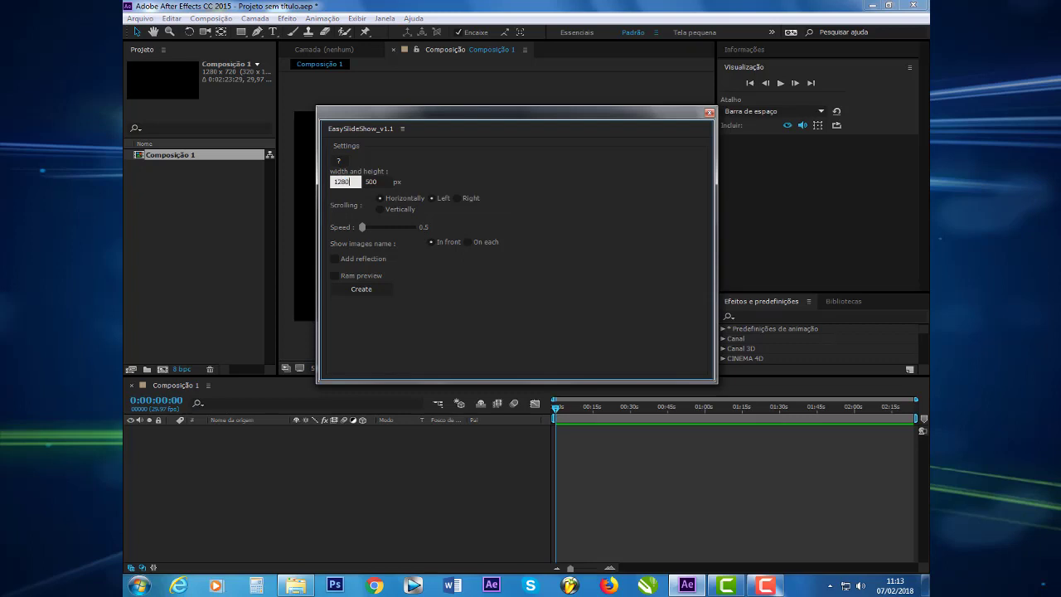
pyautogui.press('Tab')
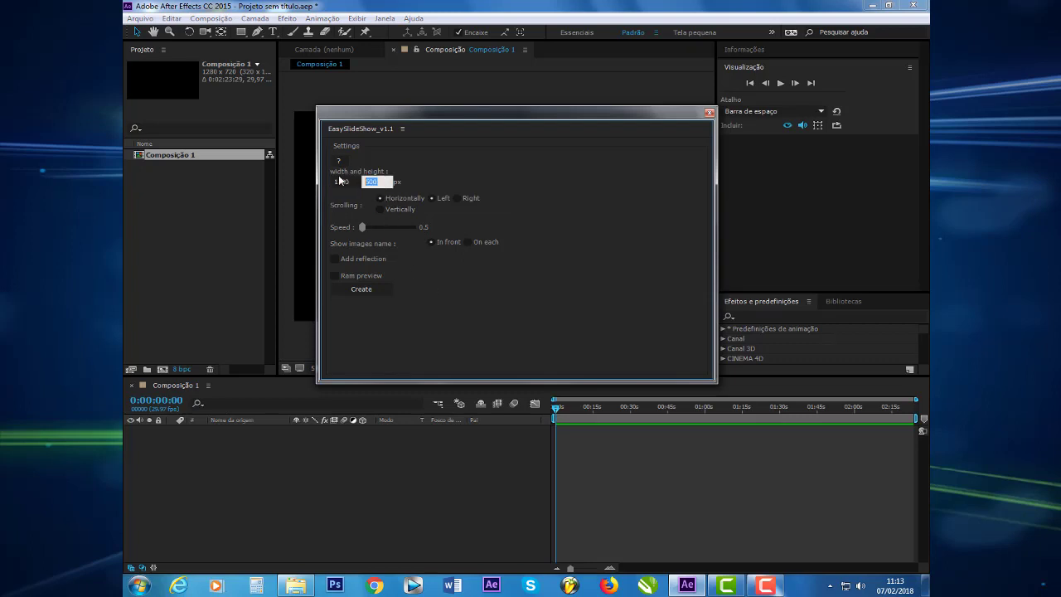
pyautogui.write('720')
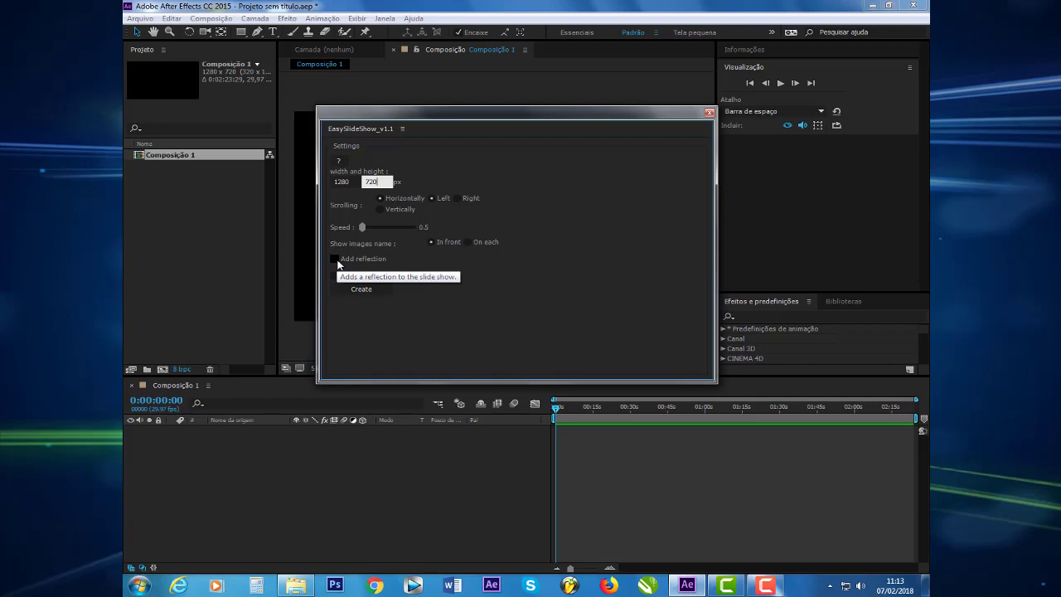
pyautogui.click(368, 292)
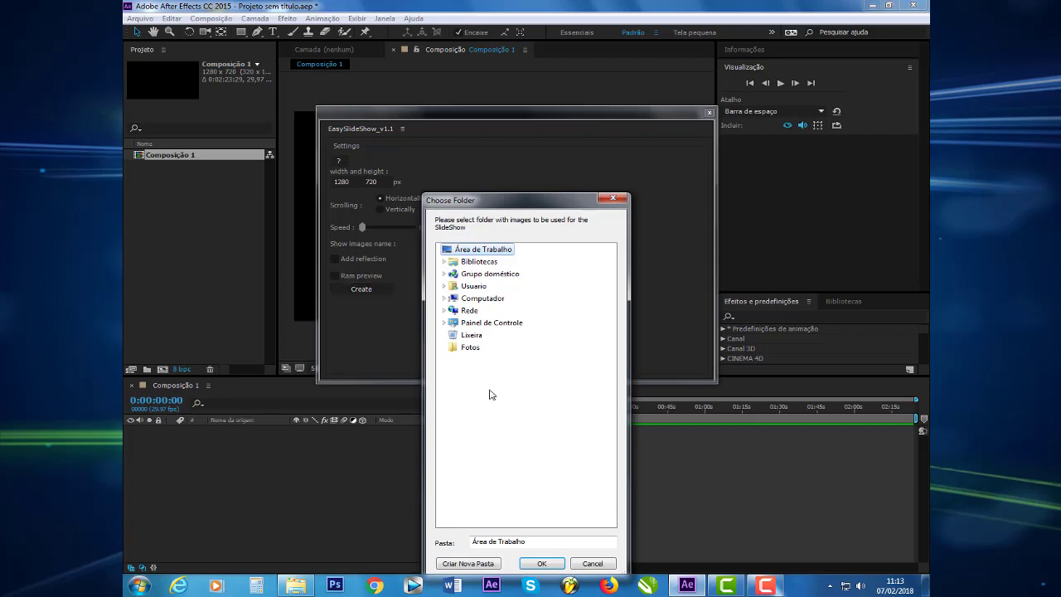
# Choose the Fotos folder as the slideshow's image source and confirm
pyautogui.click(470, 348)
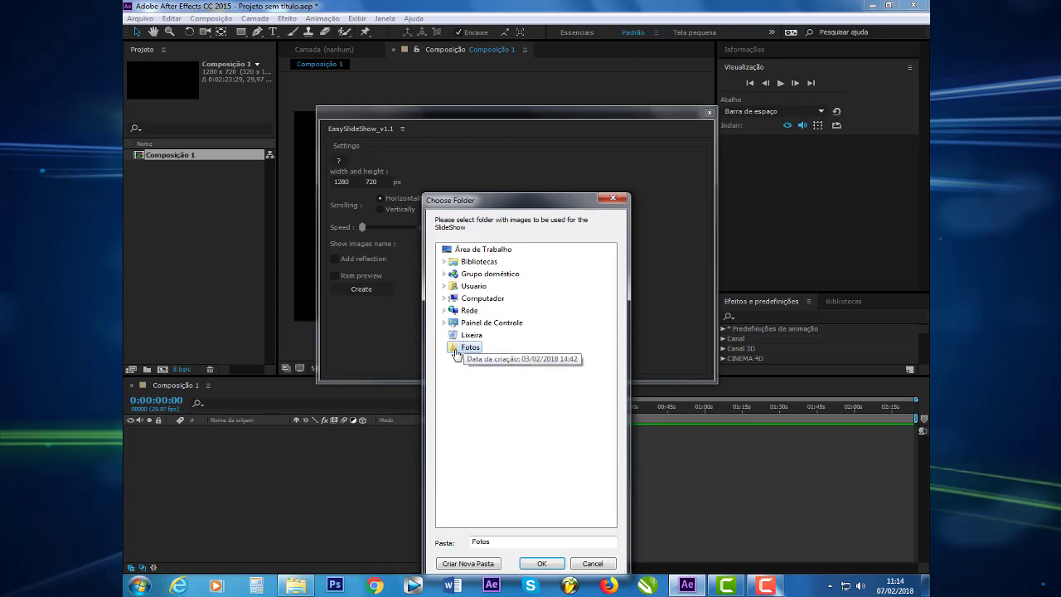
pyautogui.click(541, 564)
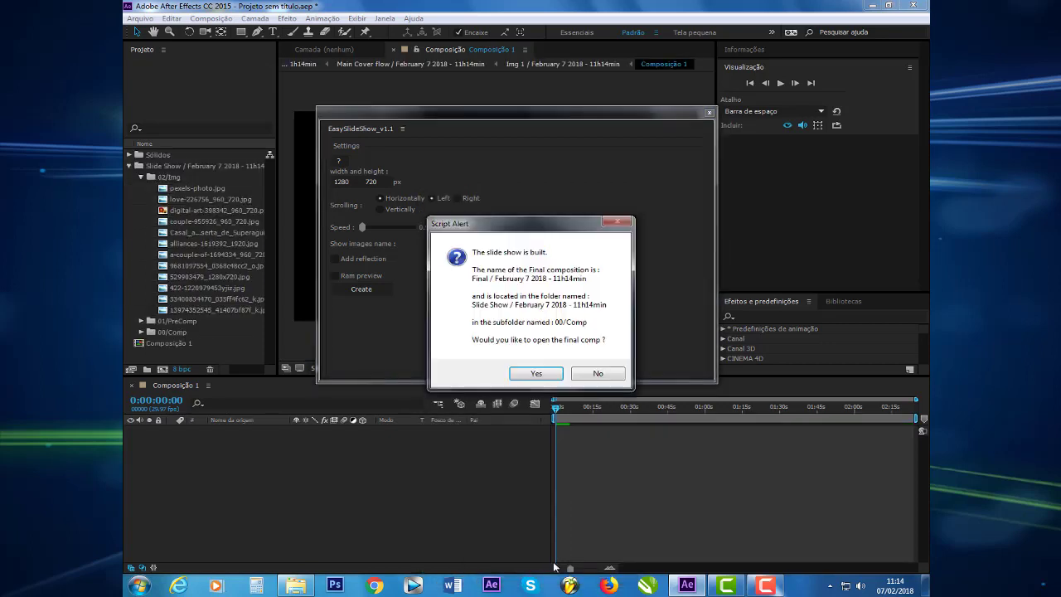
# Accept opening the Final composition, then drag aside and close the EasySlideShow panel
pyautogui.click(538, 374)
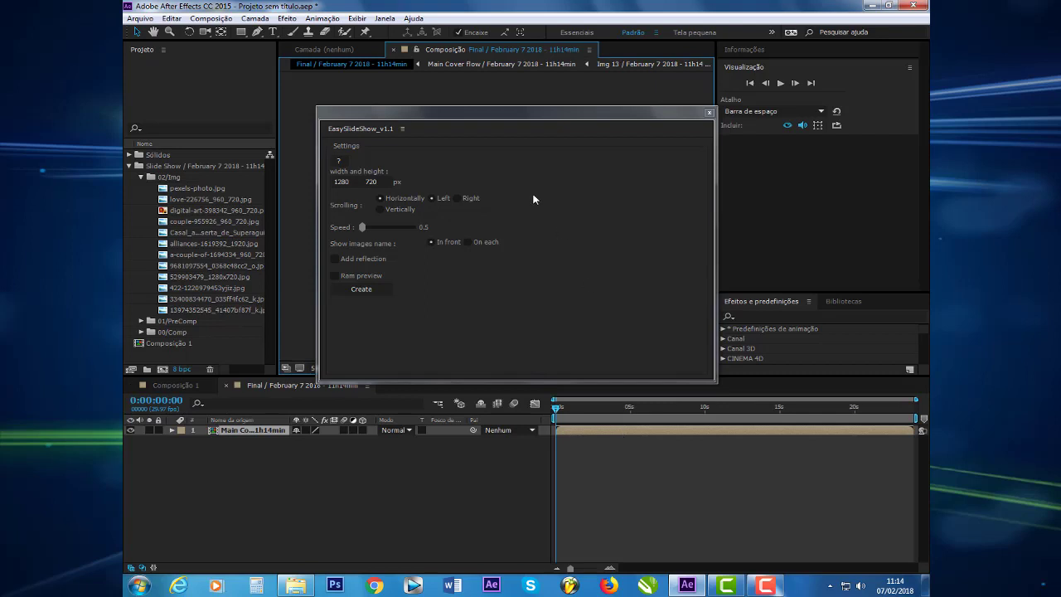
pyautogui.moveTo(485, 128)
pyautogui.mouseDown()
pyautogui.moveTo(606, 325)
pyautogui.moveTo(425, 345)
pyautogui.mouseUp()
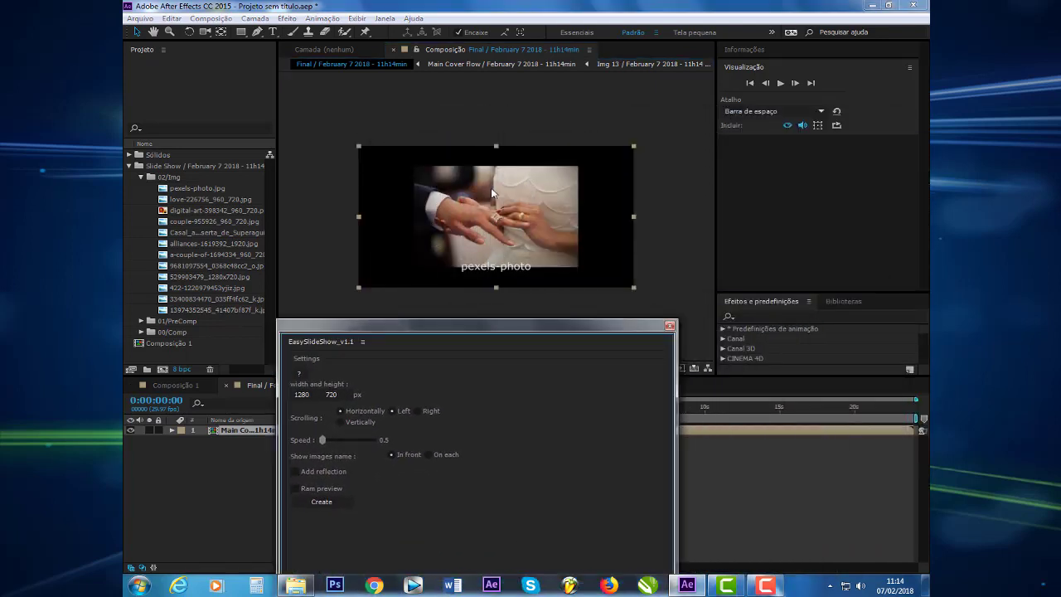
pyautogui.moveTo(537, 328); pyautogui.dragTo(561, 320)
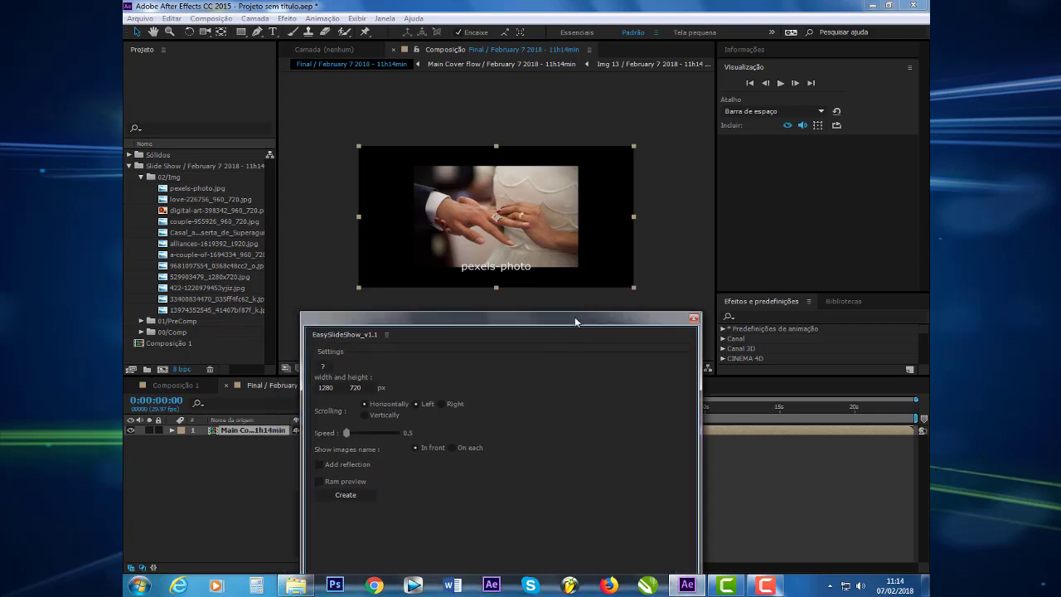
pyautogui.moveTo(576, 321)
pyautogui.mouseDown()
pyautogui.moveTo(546, 340)
pyautogui.moveTo(549, 187)
pyautogui.mouseUp()
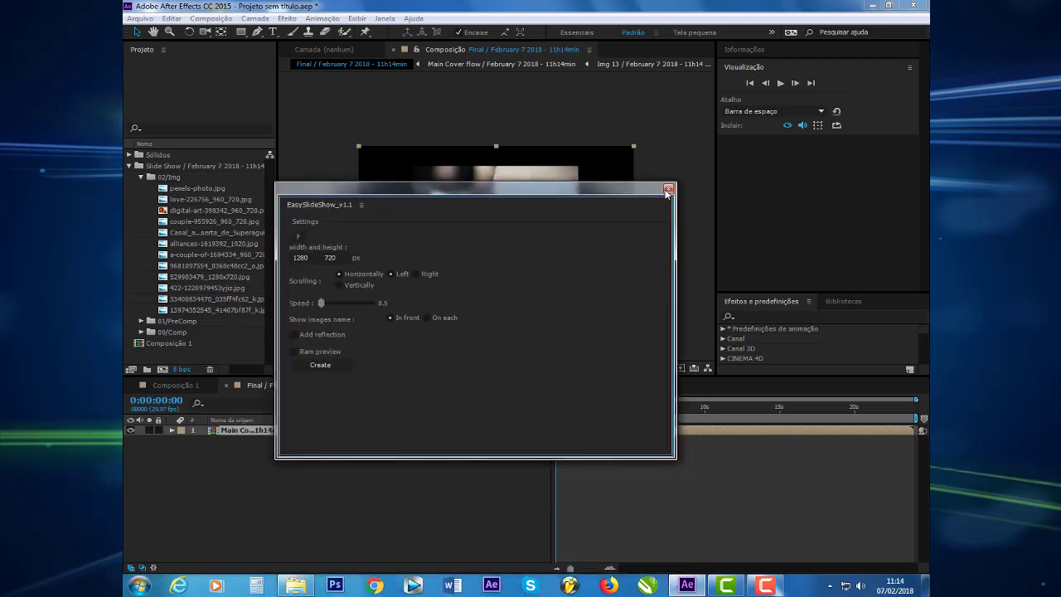
pyautogui.click(669, 190)
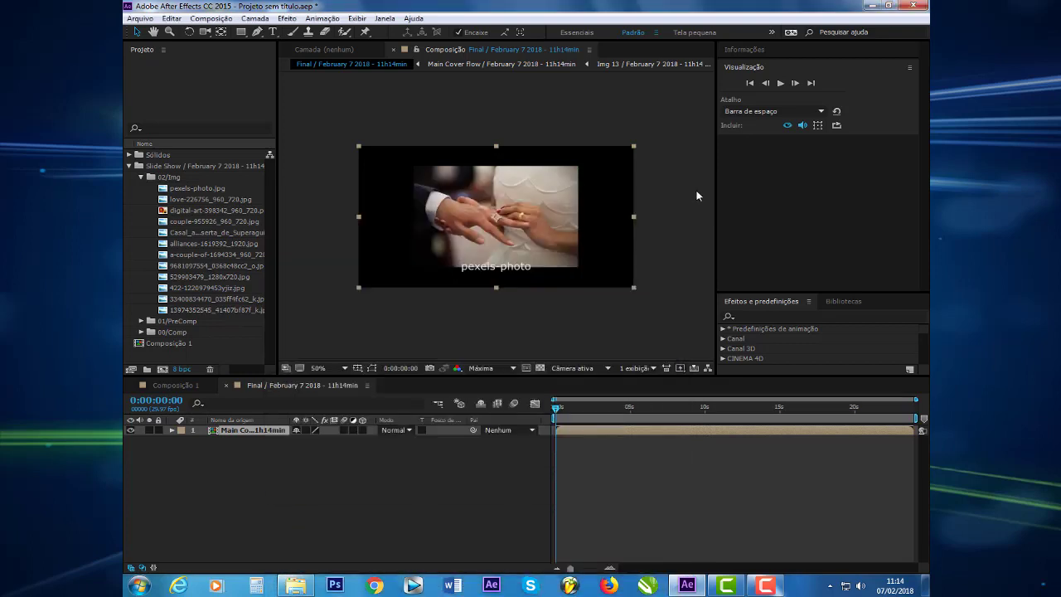
# Play the Final / February 7 2018 - 11h14min composition from the Visualização panel
pyautogui.click(783, 86)
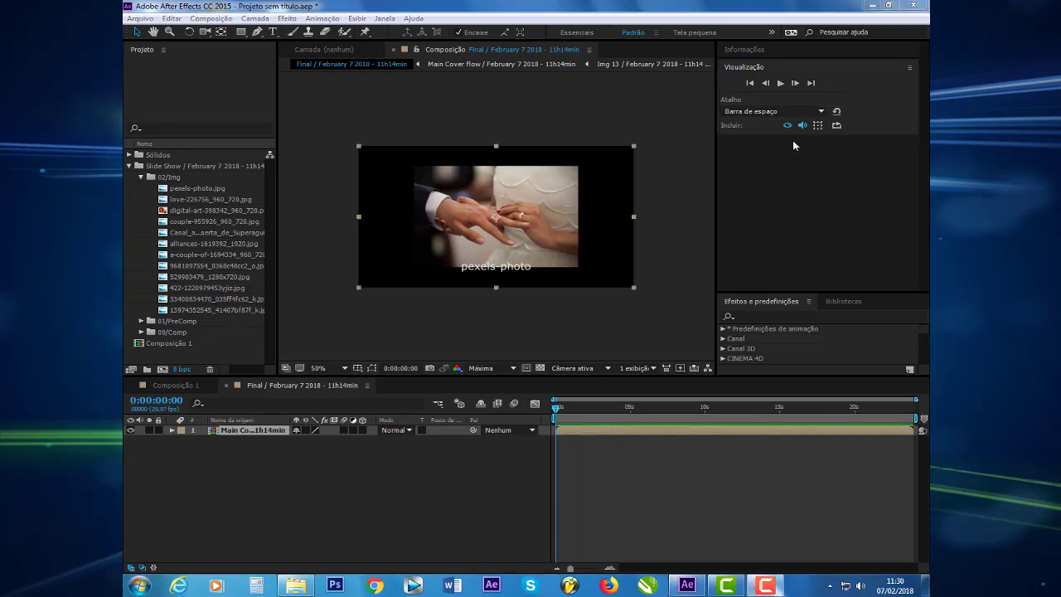
pyautogui.click(780, 83)
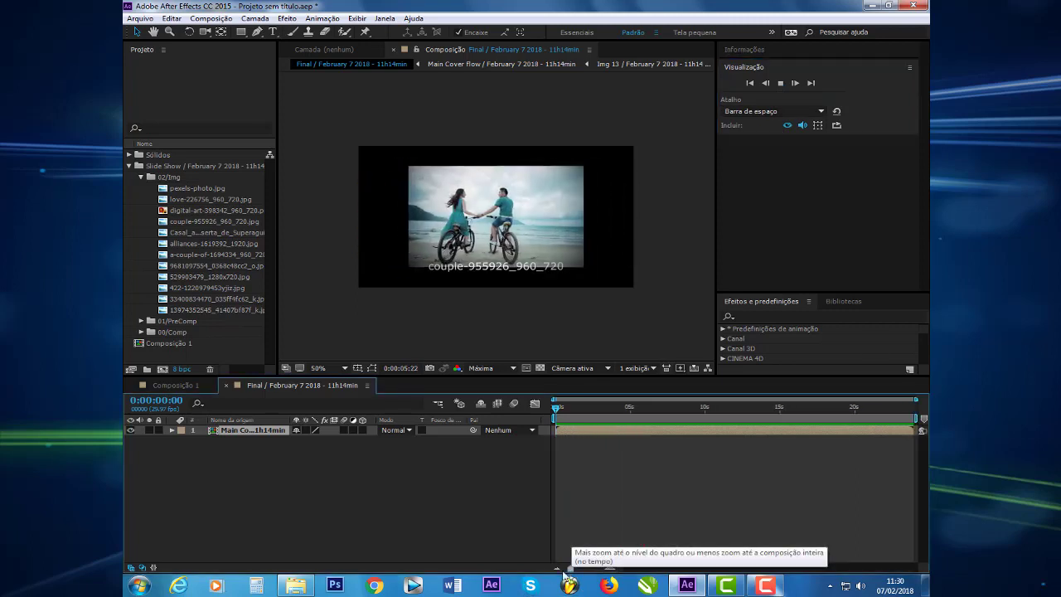
# Stop the preview and scrub back and forth through the slides, ending at 0:00:00:00
pyautogui.click(781, 86)
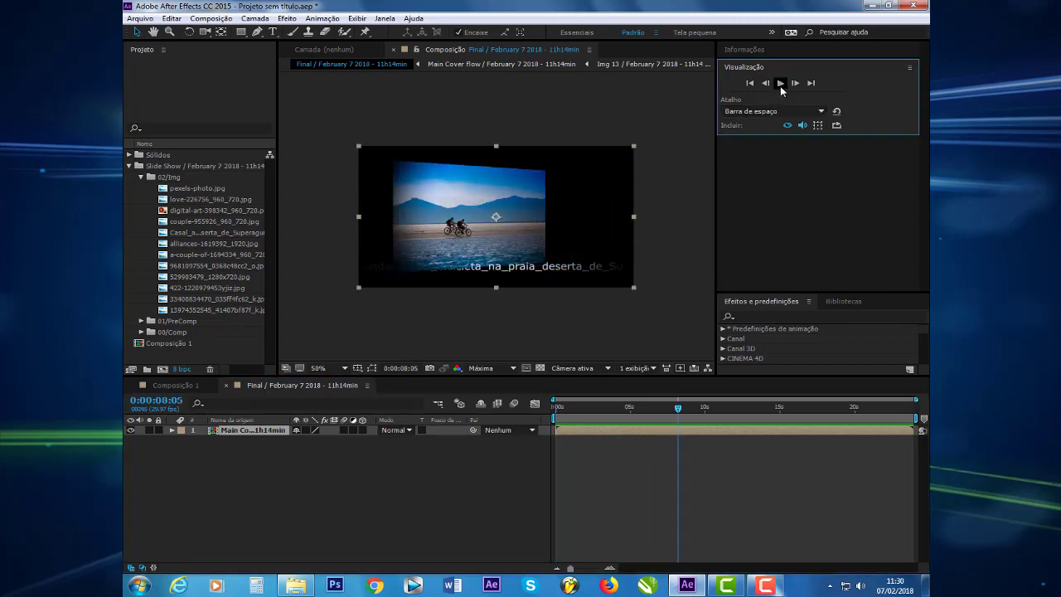
pyautogui.click(677, 408)
pyautogui.moveTo(677, 408); pyautogui.dragTo(606, 408)
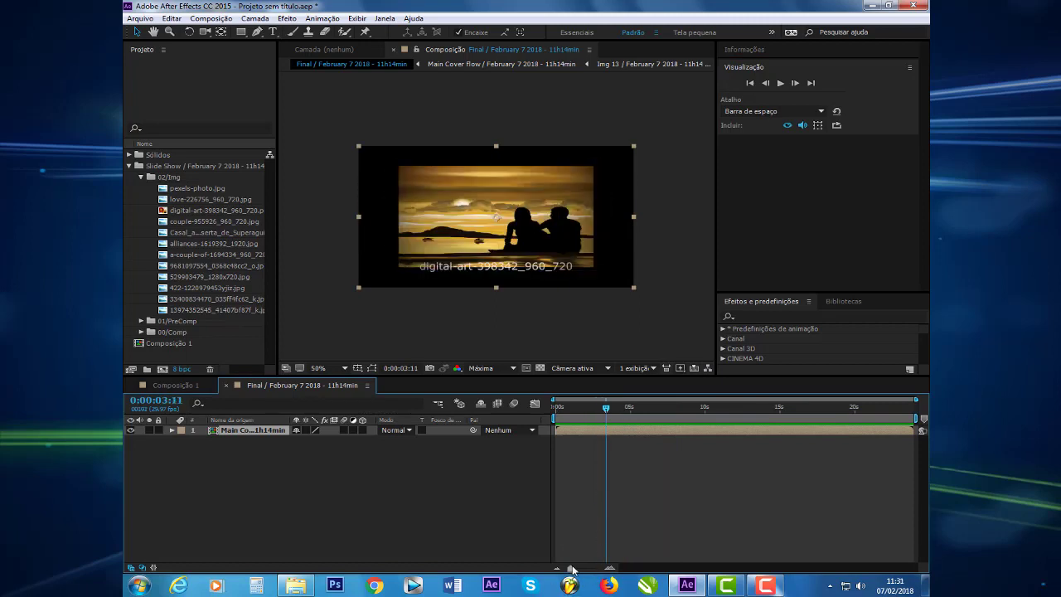
pyautogui.moveTo(606, 417); pyautogui.dragTo(916, 419)
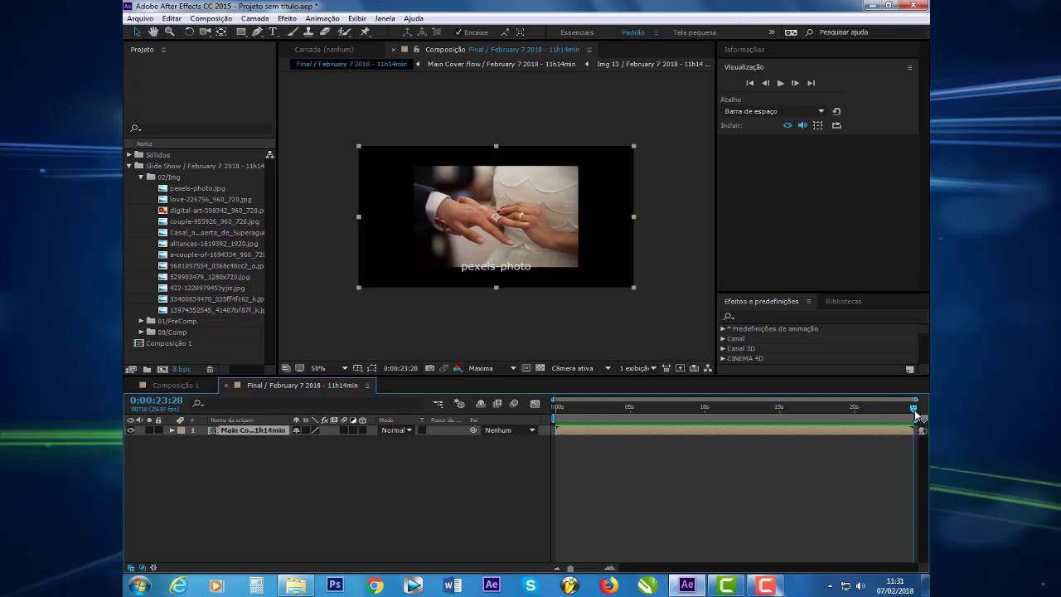
pyautogui.moveTo(914, 410); pyautogui.dragTo(558, 438)
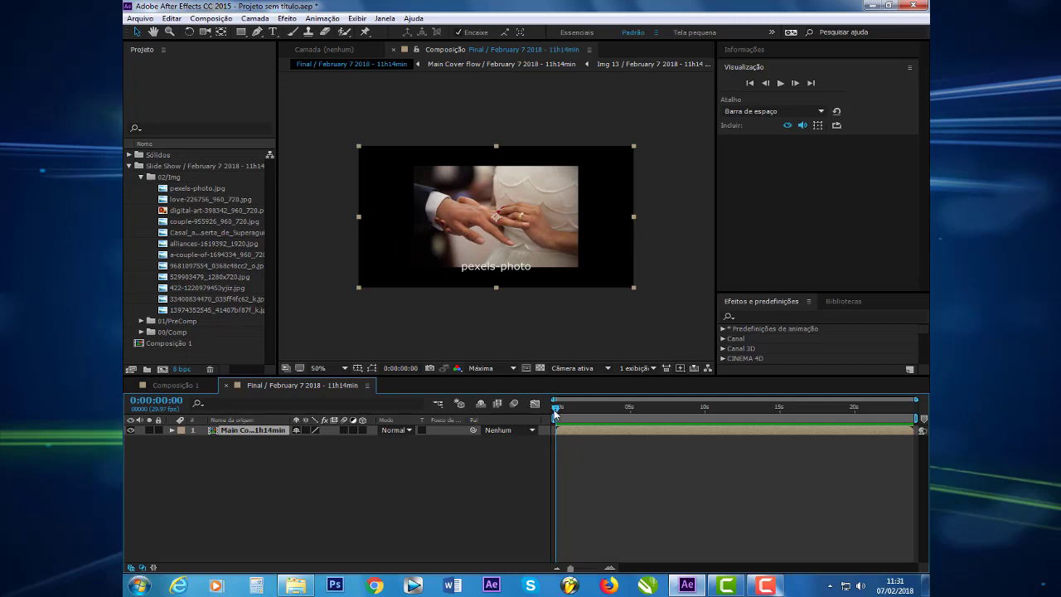
pyautogui.moveTo(556, 414); pyautogui.dragTo(916, 429)
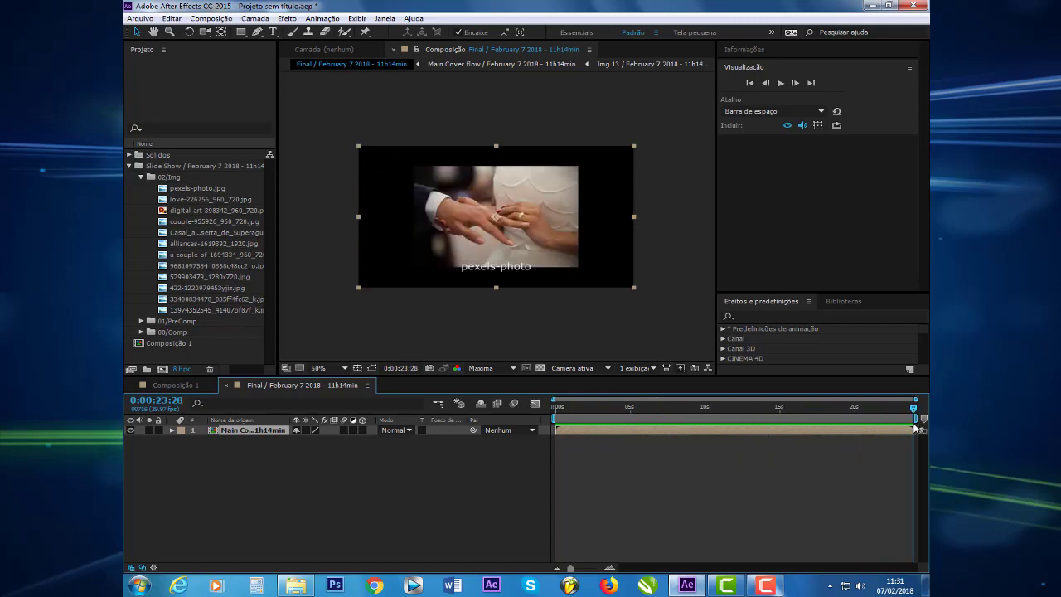
pyautogui.moveTo(916, 428)
pyautogui.mouseDown()
pyautogui.moveTo(621, 423)
pyautogui.moveTo(915, 446)
pyautogui.moveTo(548, 448)
pyautogui.mouseUp()
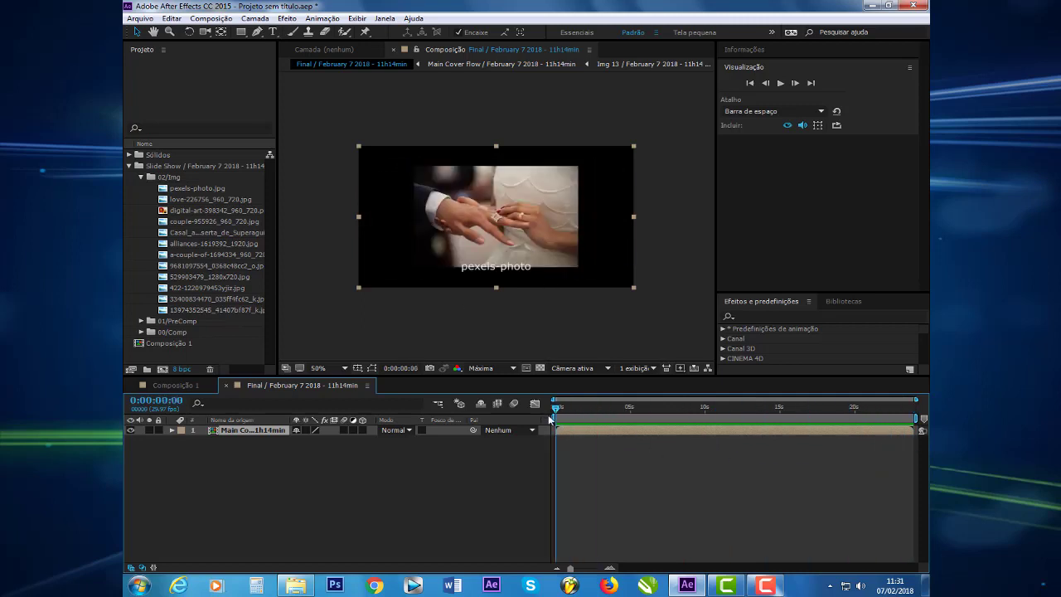
pyautogui.moveTo(556, 409)
pyautogui.mouseDown()
pyautogui.moveTo(914, 433)
pyautogui.moveTo(548, 439)
pyautogui.mouseUp()
pyautogui.moveTo(555, 417)
pyautogui.mouseDown()
pyautogui.moveTo(601, 414)
pyautogui.moveTo(556, 419)
pyautogui.mouseUp()
# Open the Main Cover flow precomp in its own tab and enlarge the timeline to show all layers
pyautogui.click(172, 431)
pyautogui.doubleClick(240, 432)
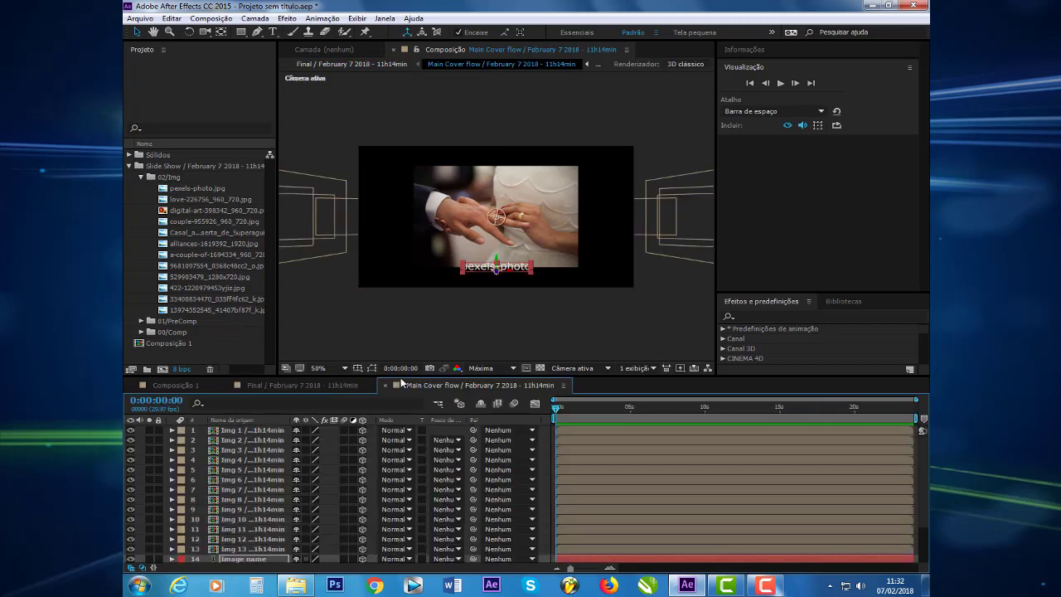
pyautogui.moveTo(401, 376); pyautogui.dragTo(405, 291)
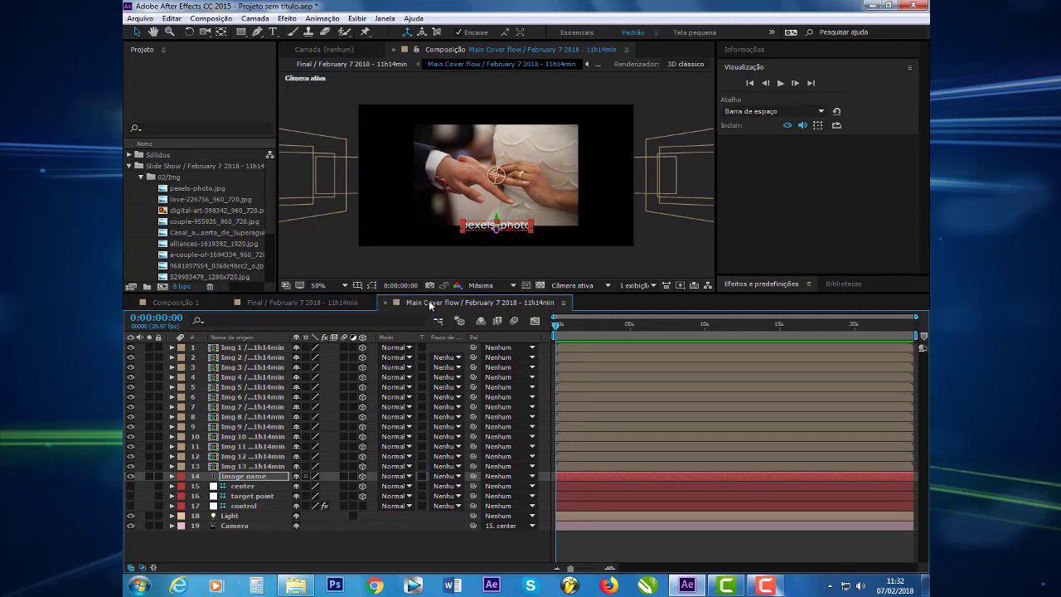
# Compare the Final and Main Cover flow timelines, then inspect the control, Light and Camera layers
pyautogui.click(303, 302)
pyautogui.click(239, 348)
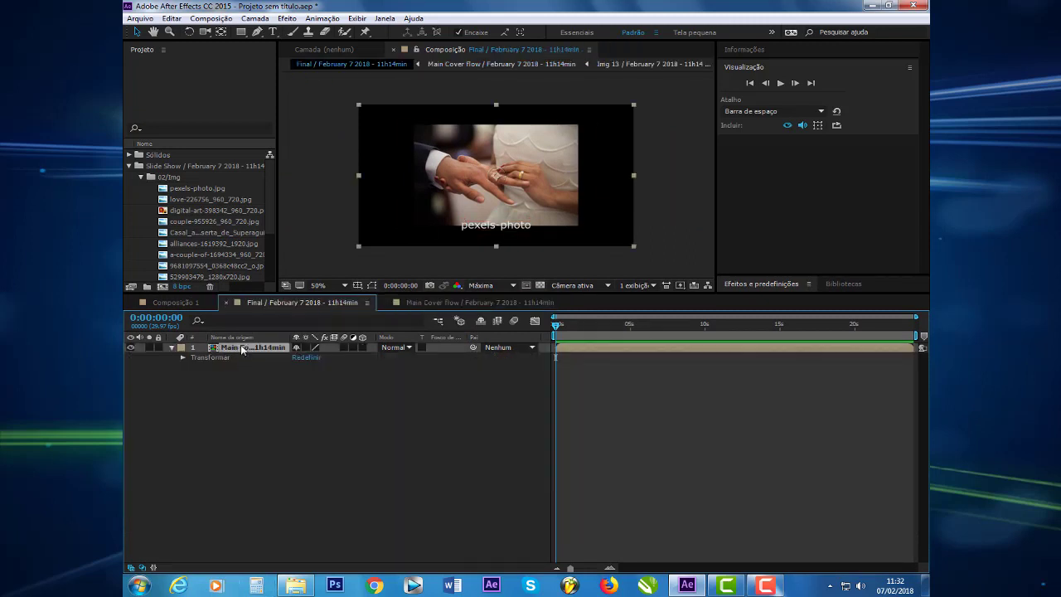
pyautogui.click(422, 303)
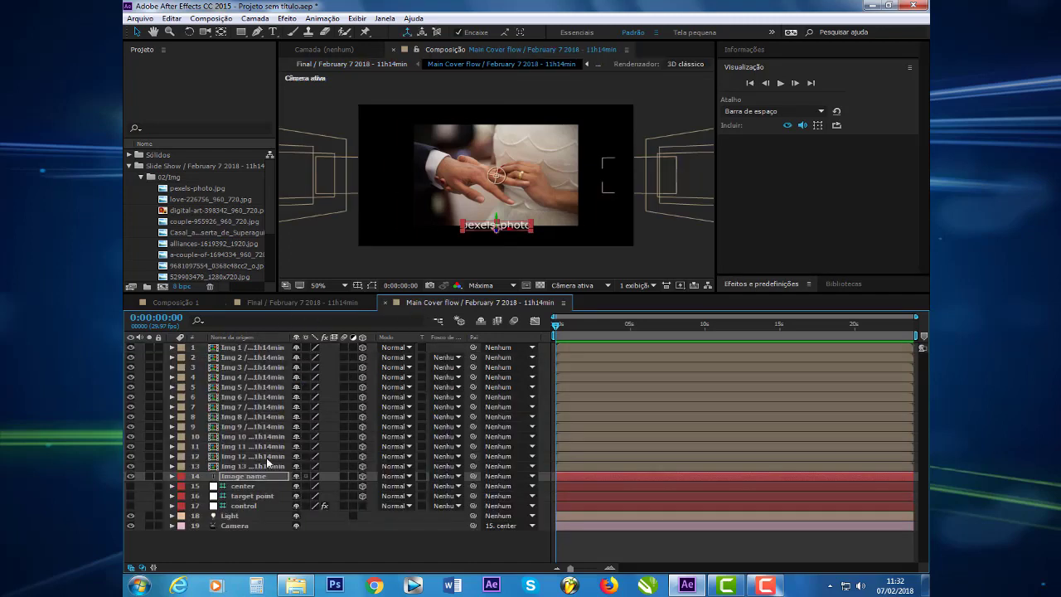
pyautogui.click(248, 507)
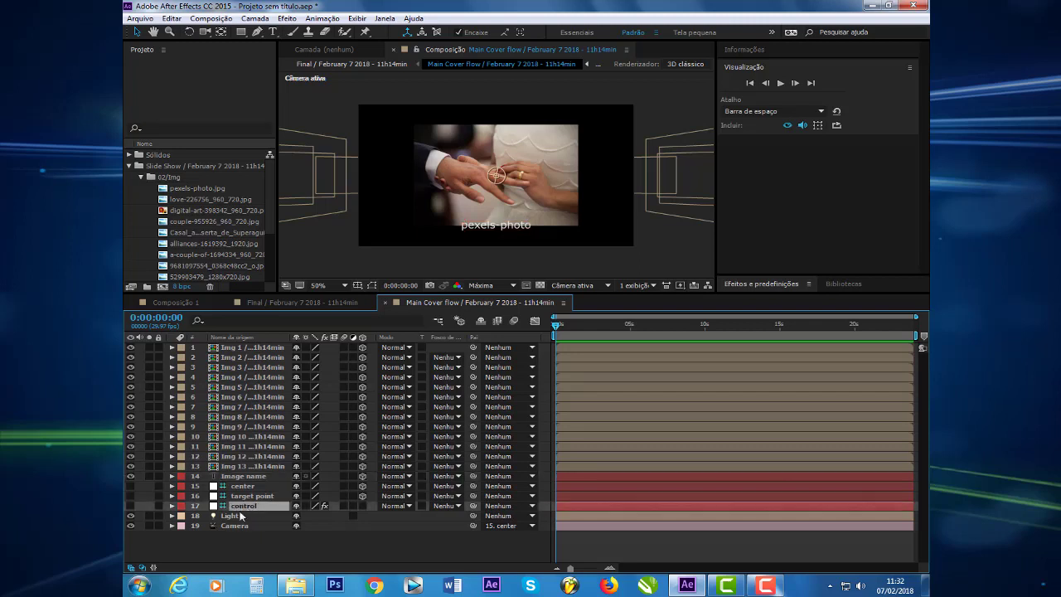
pyautogui.click(232, 517)
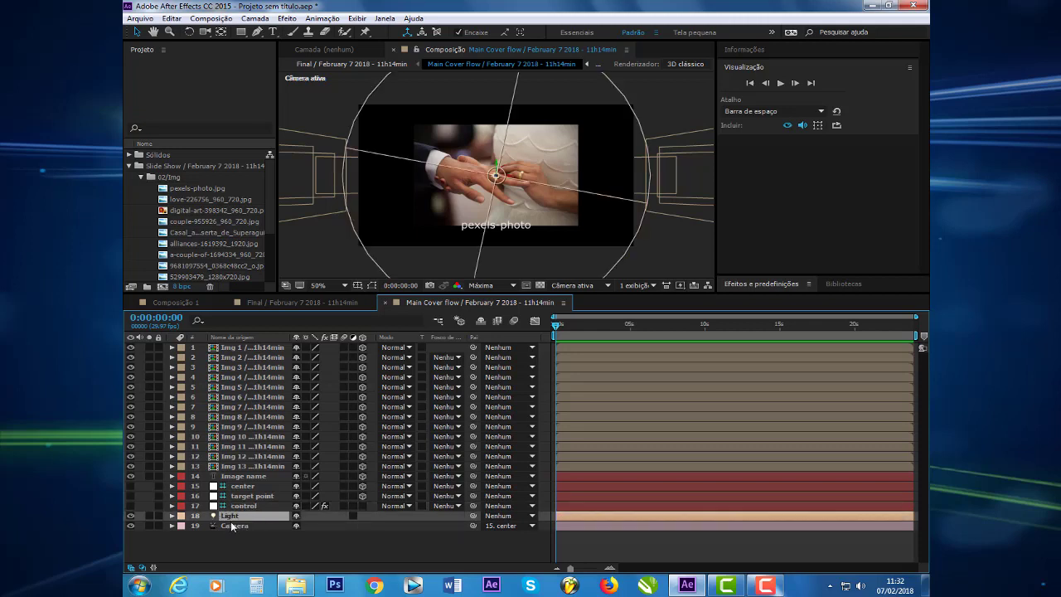
pyautogui.click(232, 526)
pyautogui.click(240, 506)
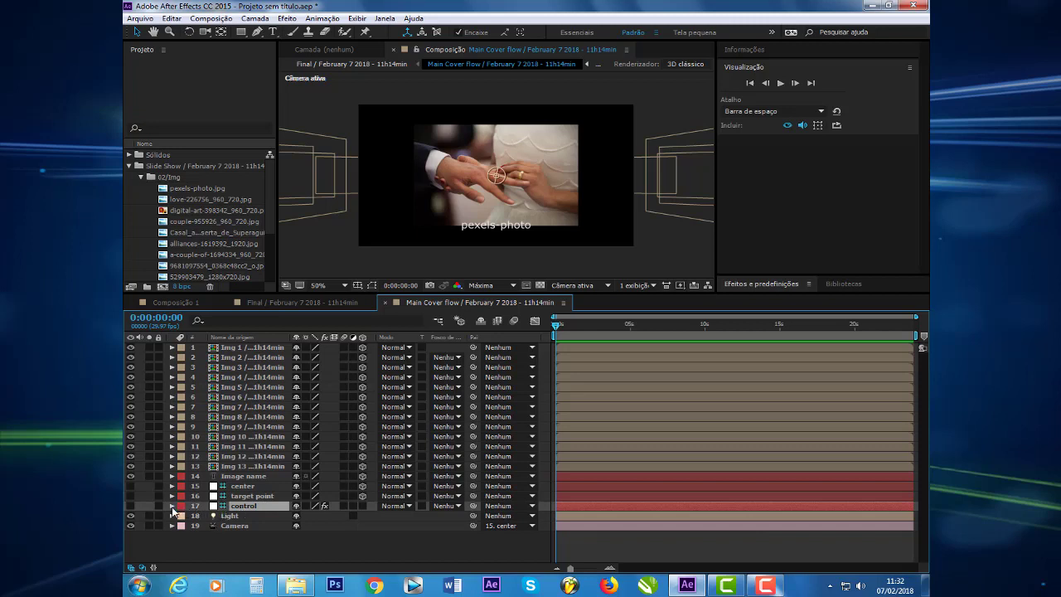
# Reveal the control layer's scroll Ângulo expression and enlarge its field to show every line
pyautogui.click(172, 507)
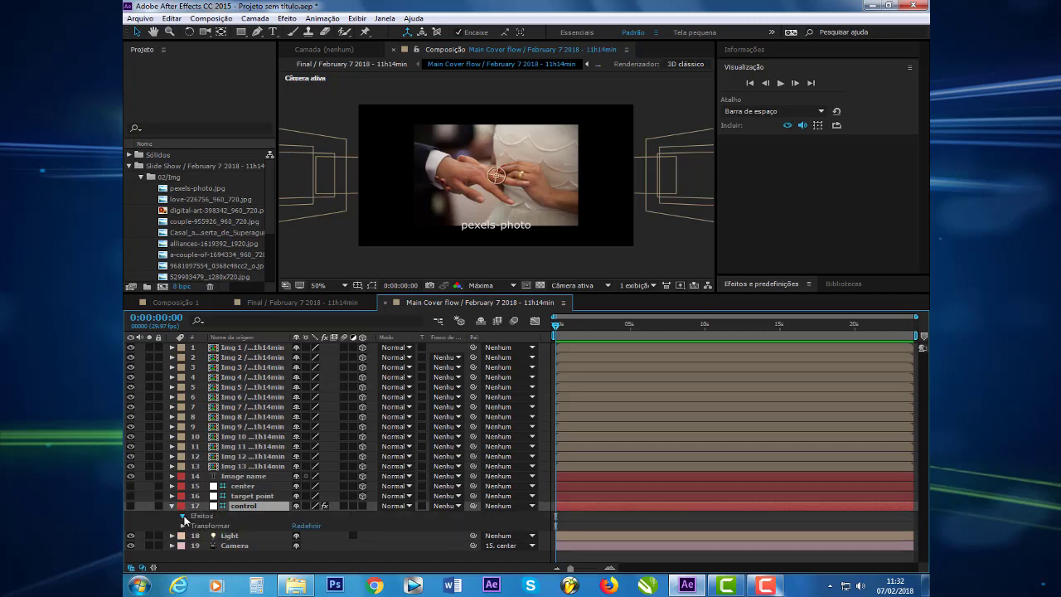
pyautogui.click(183, 517)
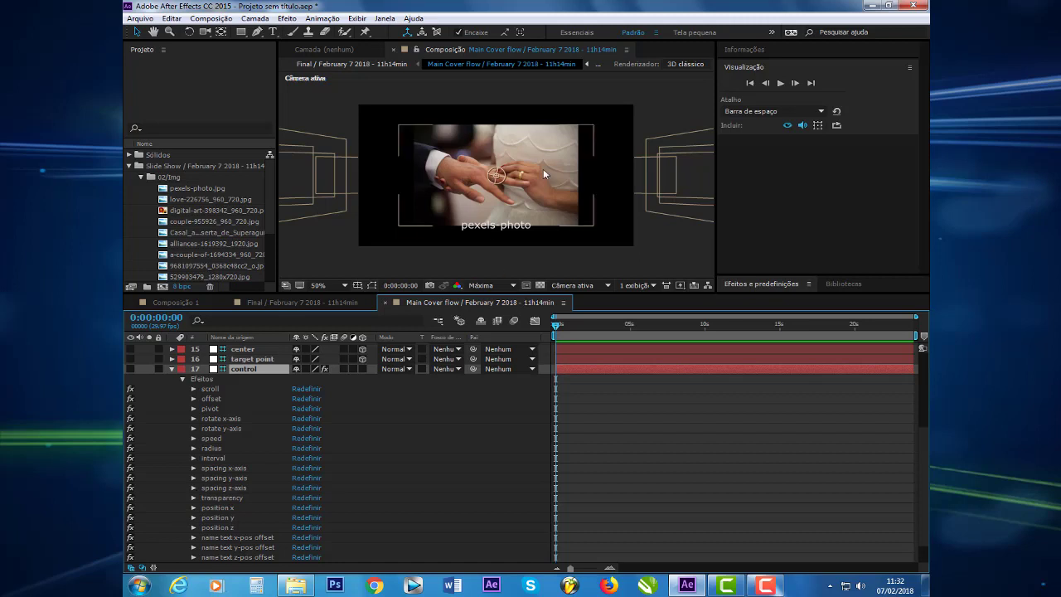
pyautogui.click(193, 389)
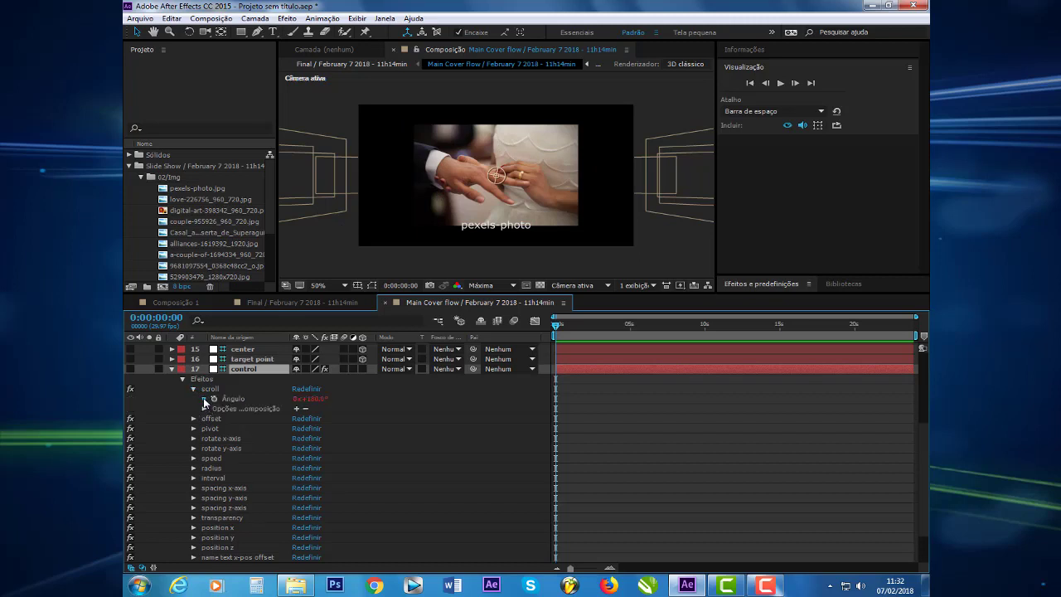
pyautogui.hotkey('ctrl', 'v')
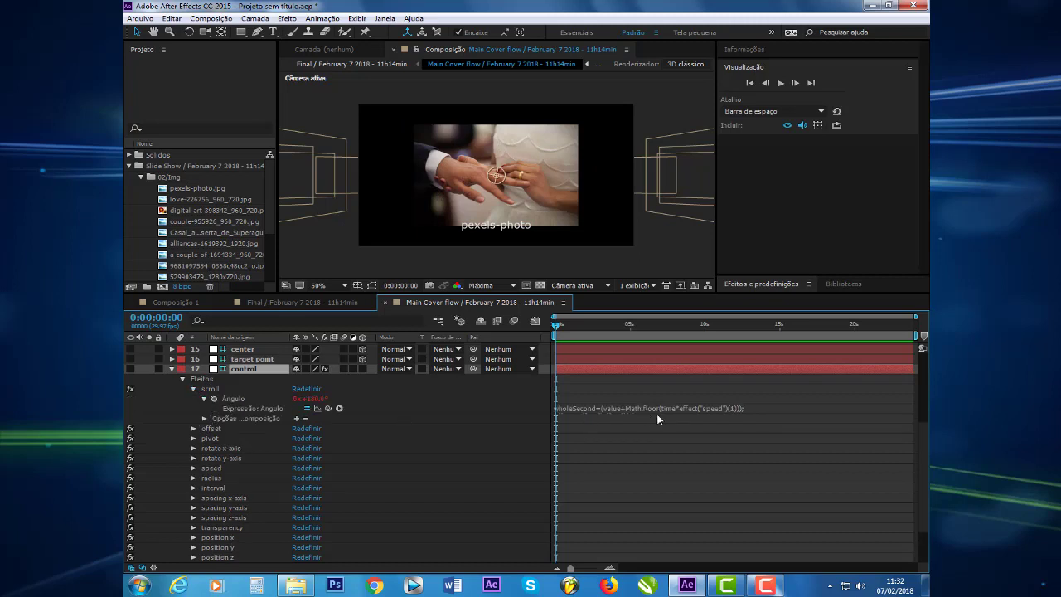
pyautogui.moveTo(657, 419); pyautogui.dragTo(657, 463)
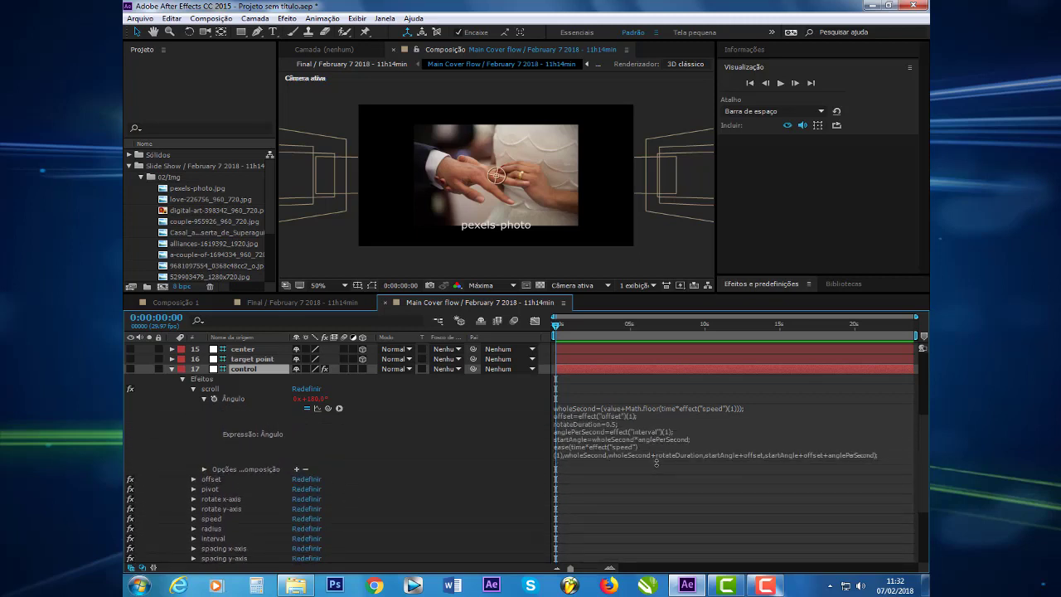
# Change rotateDuration from 0.5 to 0.2 and collapse the scroll effect and effects list
pyautogui.click(613, 425)
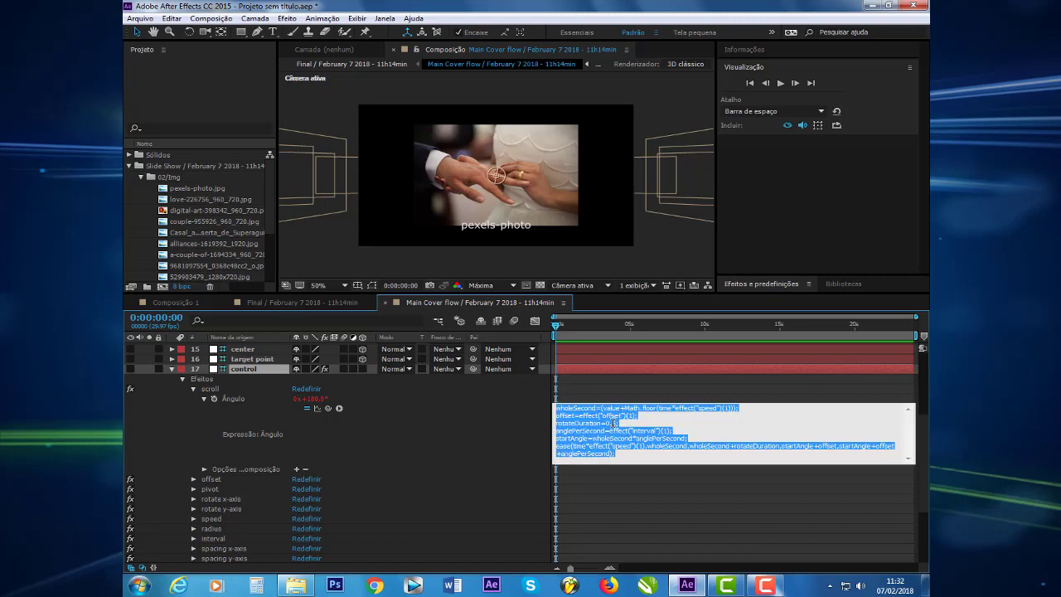
pyautogui.click(617, 424)
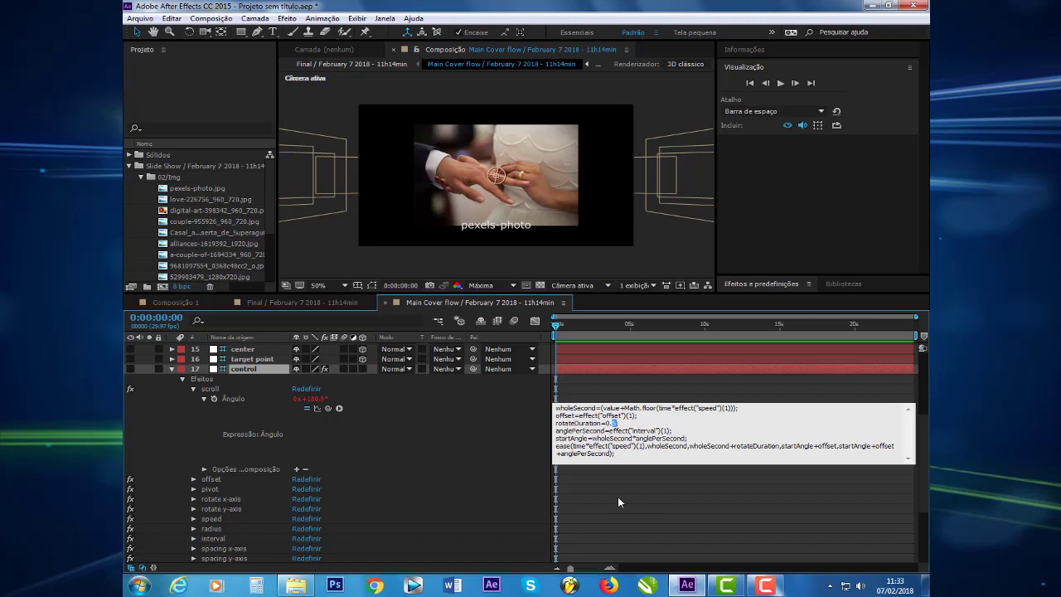
pyautogui.write('2')
pyautogui.press('Return')
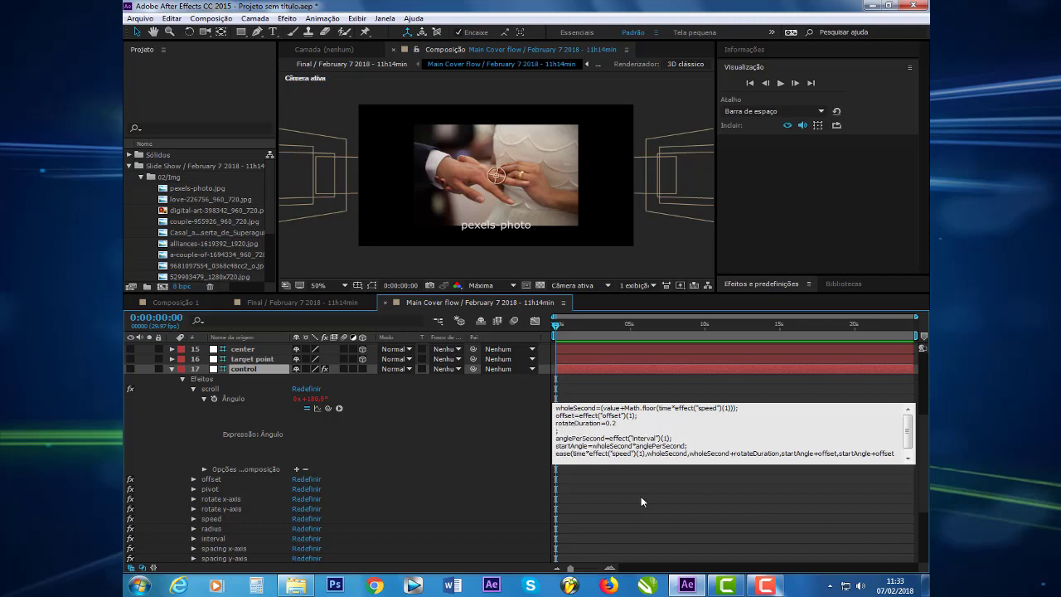
pyautogui.press('BackSpace')
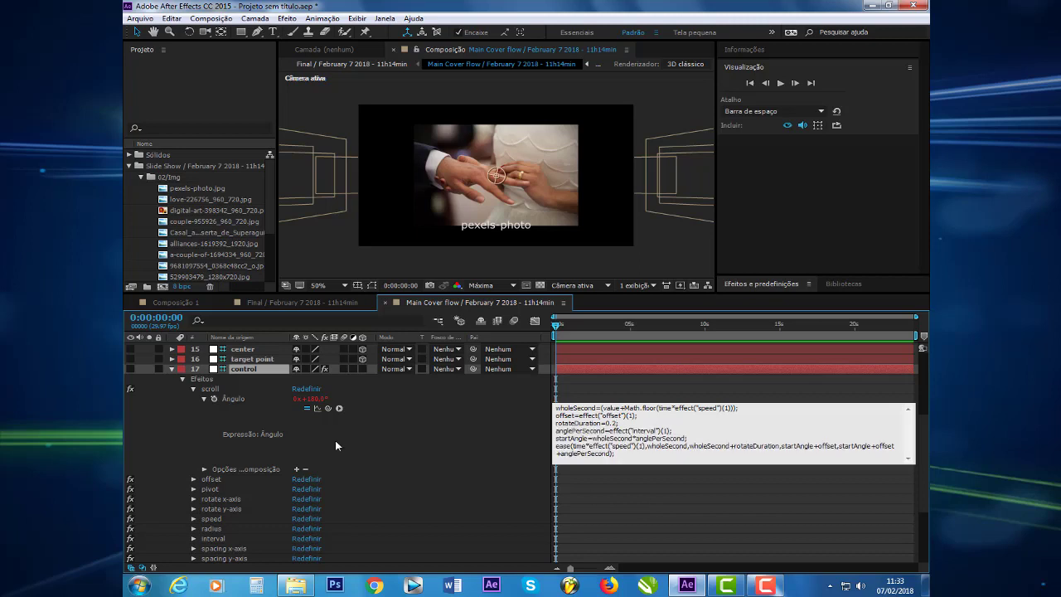
pyautogui.click(192, 388)
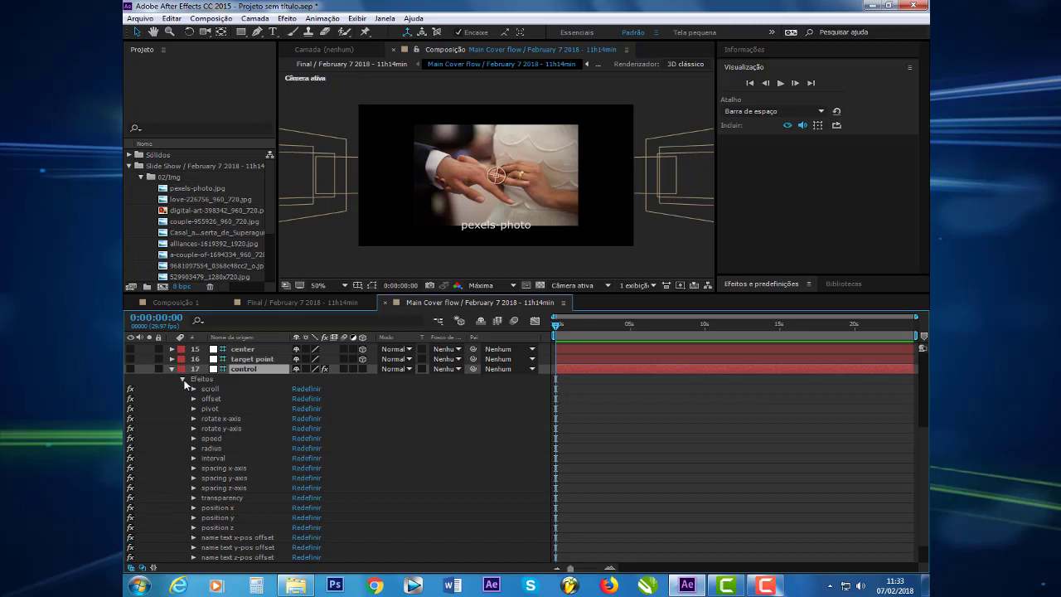
pyautogui.click(183, 379)
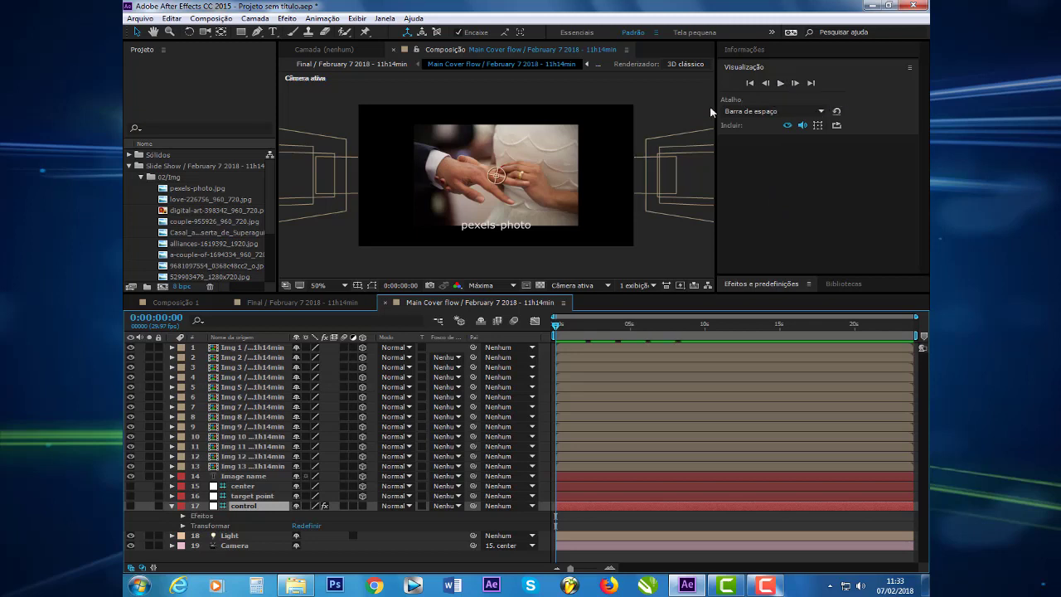
# Play the cover flow preview and stop it around 3 seconds on the sunset silhouette image
pyautogui.click(781, 84)
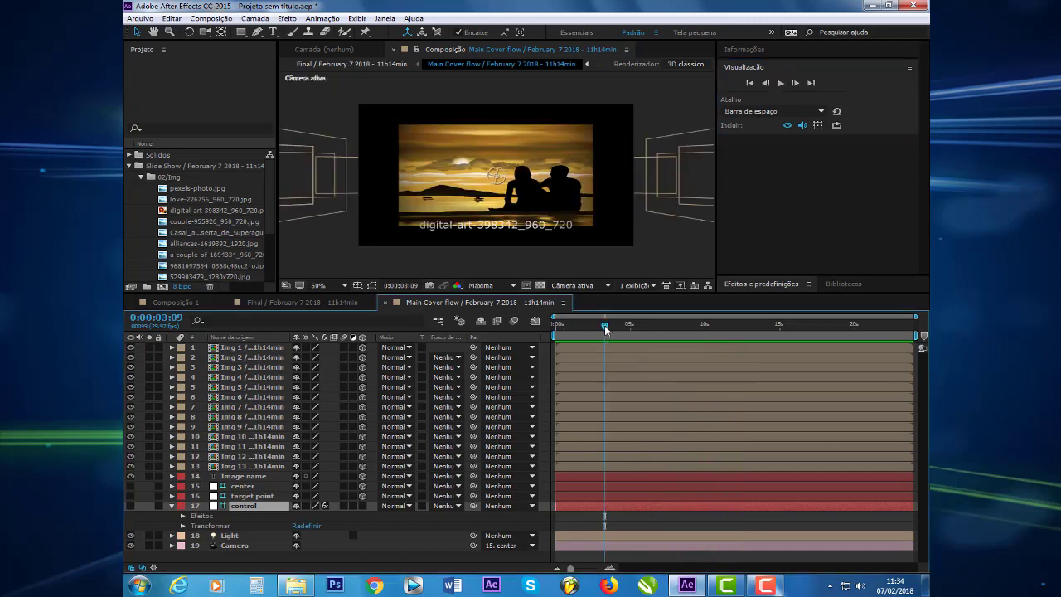
pyautogui.click(559, 320)
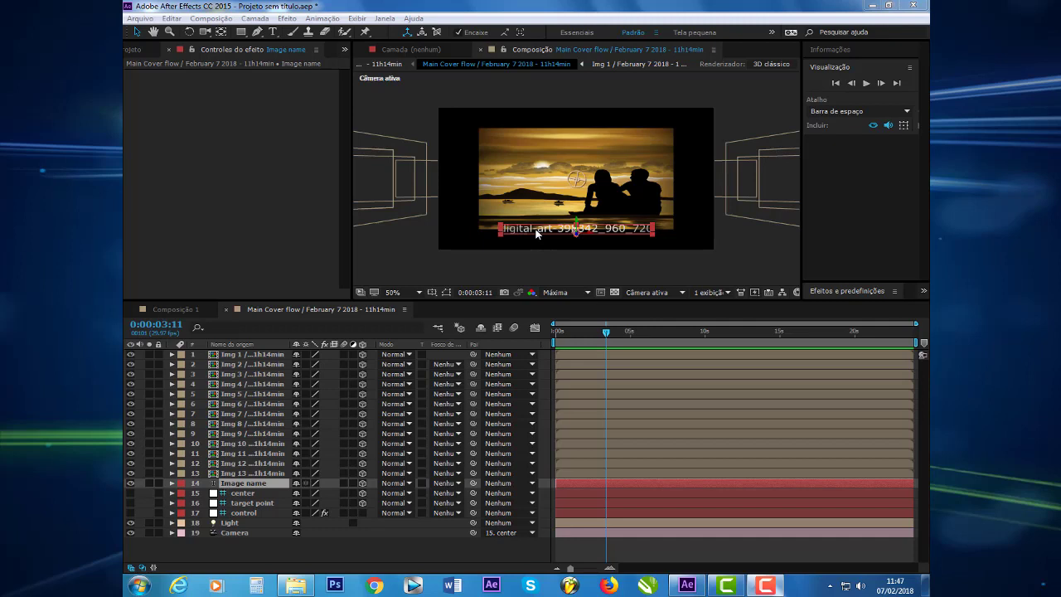
# Delete the Image name text layer from the Main Cover flow comp
pyautogui.click(599, 235)
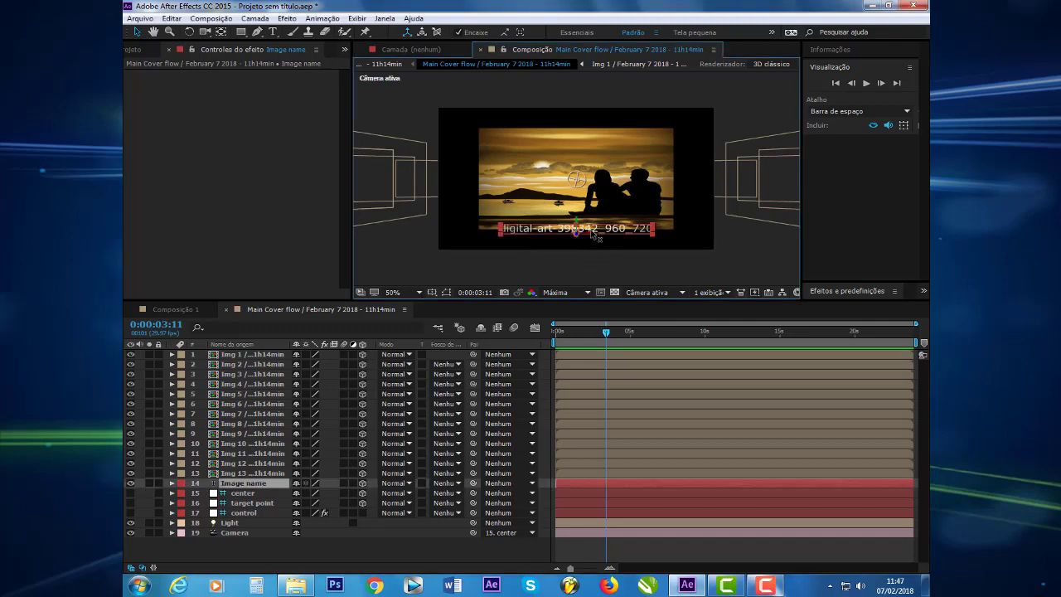
pyautogui.press('Delete')
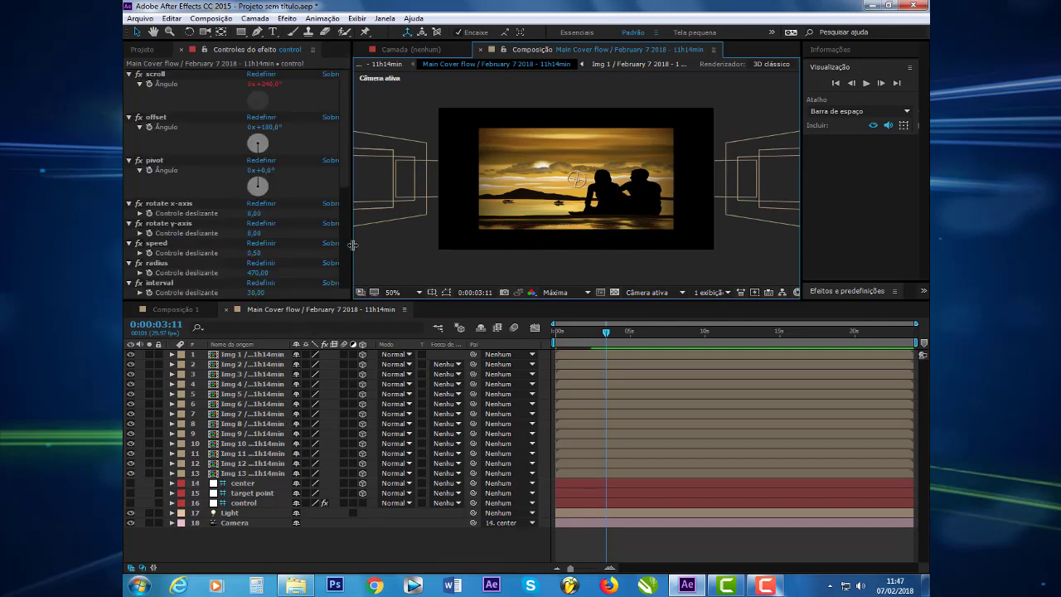
pyautogui.moveTo(344, 176)
pyautogui.mouseDown()
pyautogui.moveTo(351, 262)
pyautogui.moveTo(430, 279)
pyautogui.mouseUp()
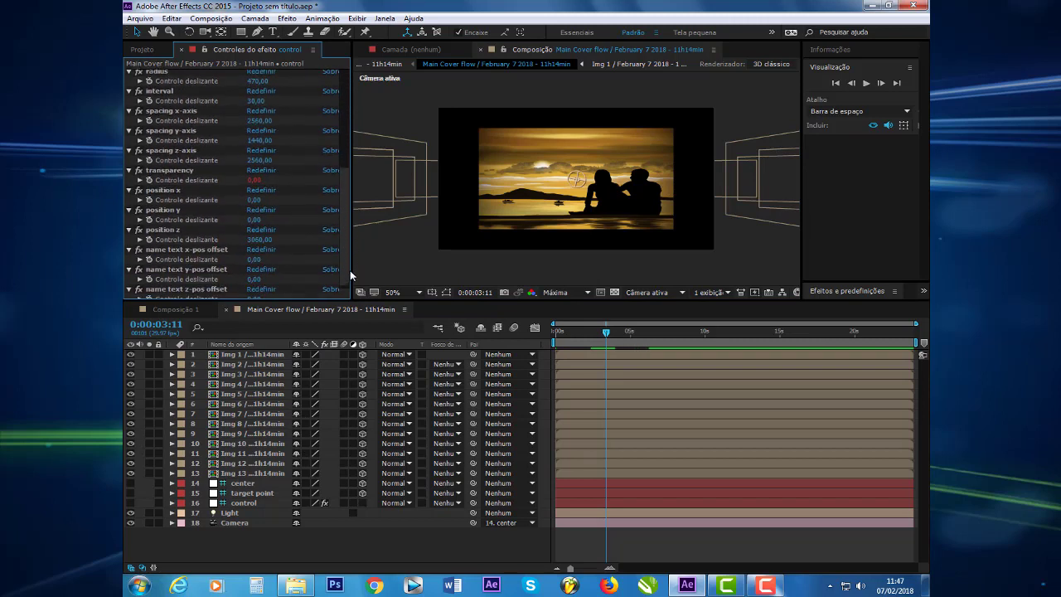
# Delete the control layer's name text x-, y- and z-pos offset effects and enlarge the viewer panels
pyautogui.click(566, 230)
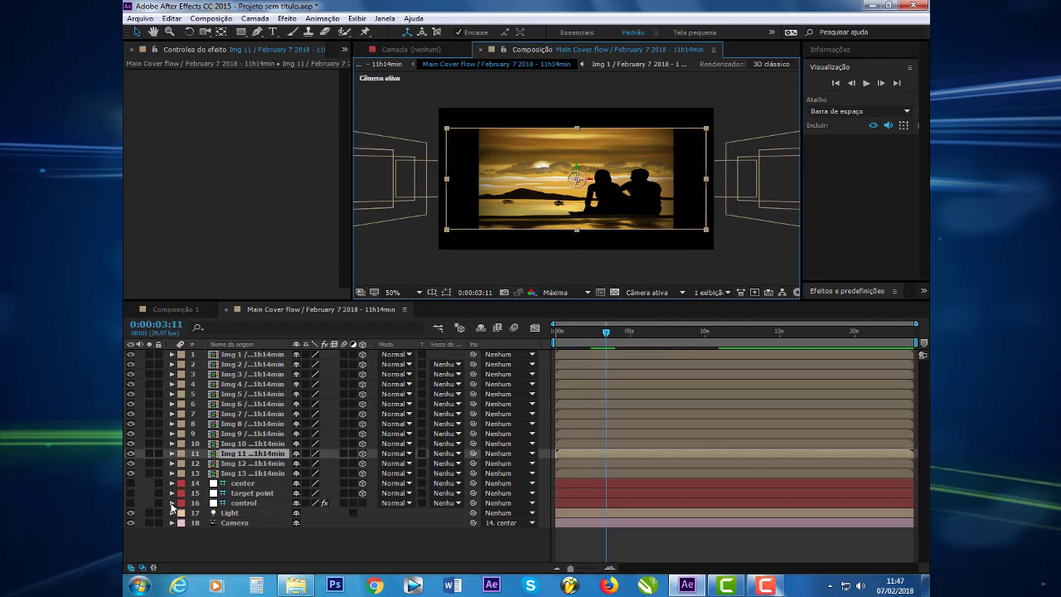
pyautogui.click(172, 504)
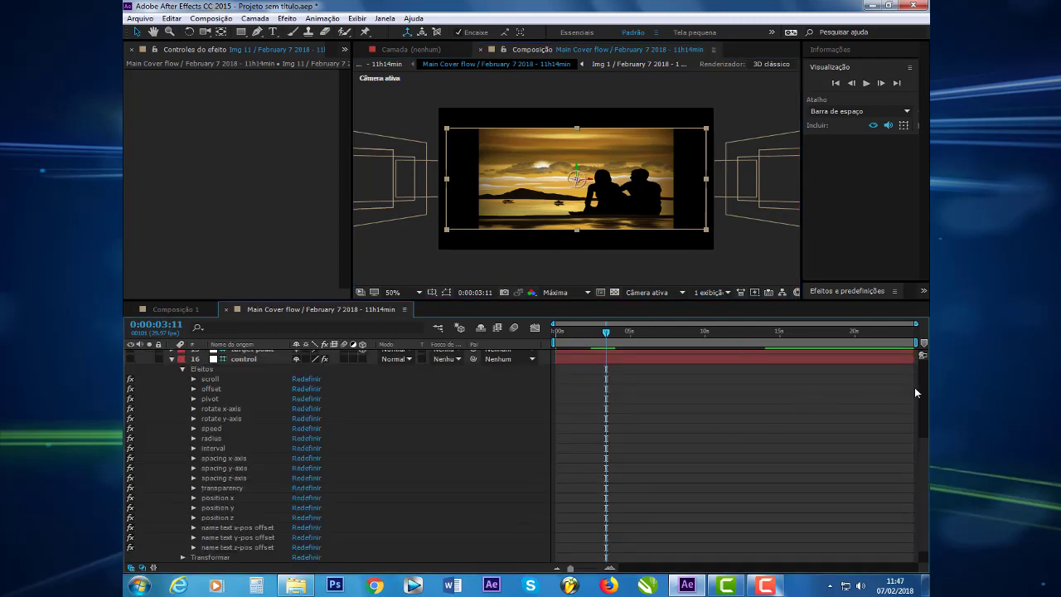
pyautogui.click(235, 528)
pyautogui.scroll(-1, 245, 535)
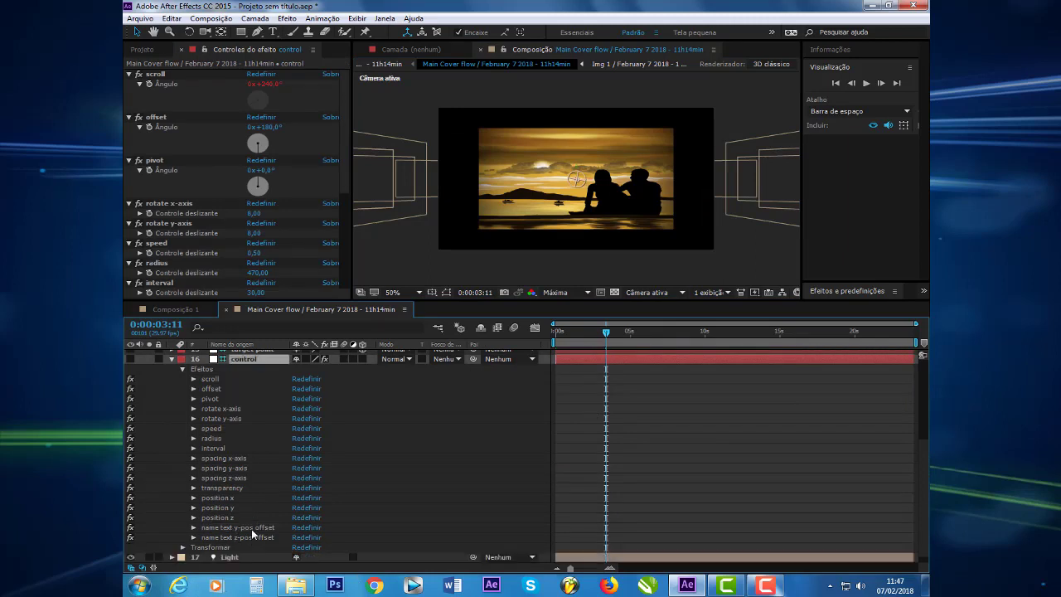
pyautogui.click(252, 529)
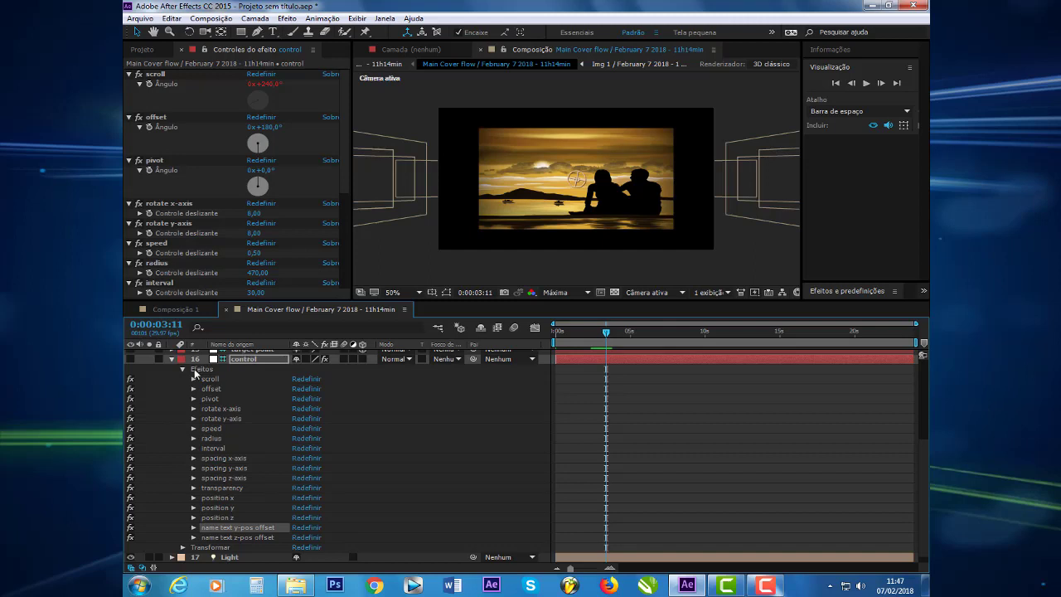
pyautogui.keyDown('shift'); pyautogui.click(262, 537); pyautogui.keyUp('shift')
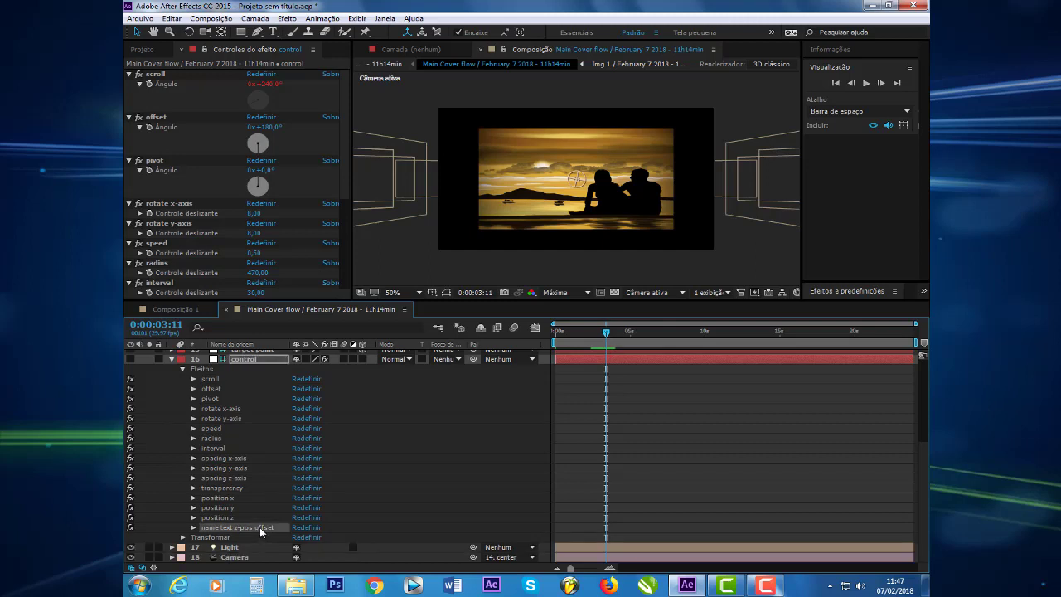
pyautogui.press('Delete')
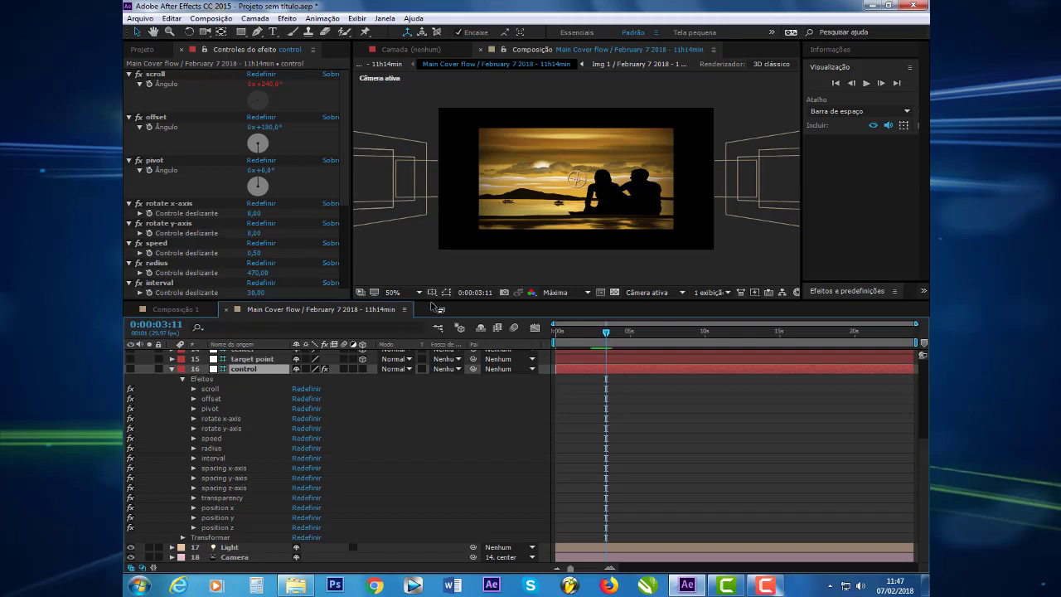
pyautogui.click(434, 342)
pyautogui.moveTo(433, 342)
pyautogui.mouseDown()
pyautogui.moveTo(434, 473)
pyautogui.moveTo(434, 341)
pyautogui.mouseUp()
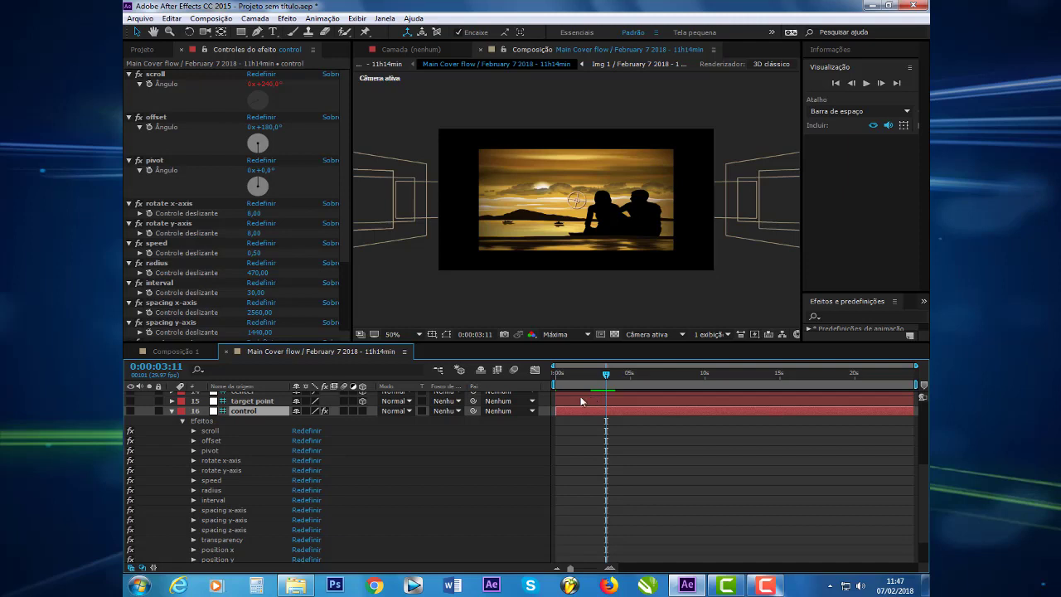
# Open the EasySlideShow_v1.1.jsx script panel from the Window menu
pyautogui.click(171, 412)
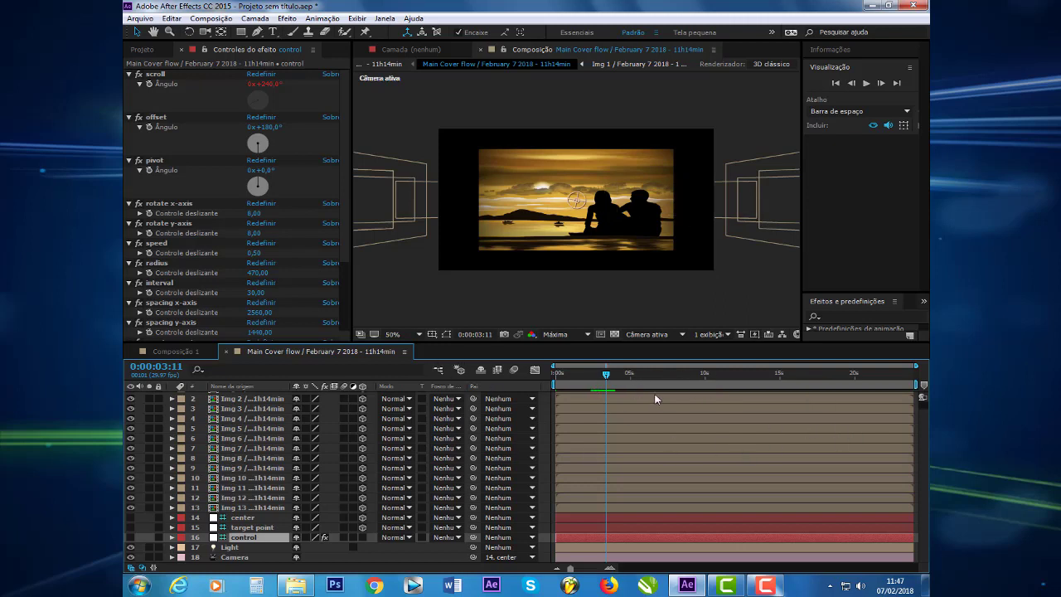
pyautogui.click(385, 17)
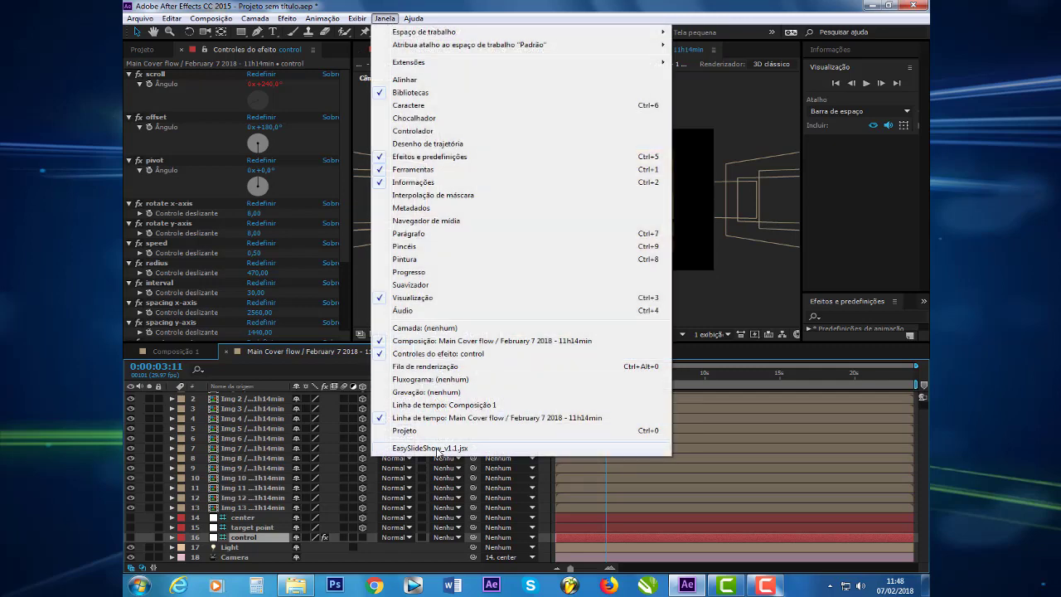
pyautogui.click(441, 448)
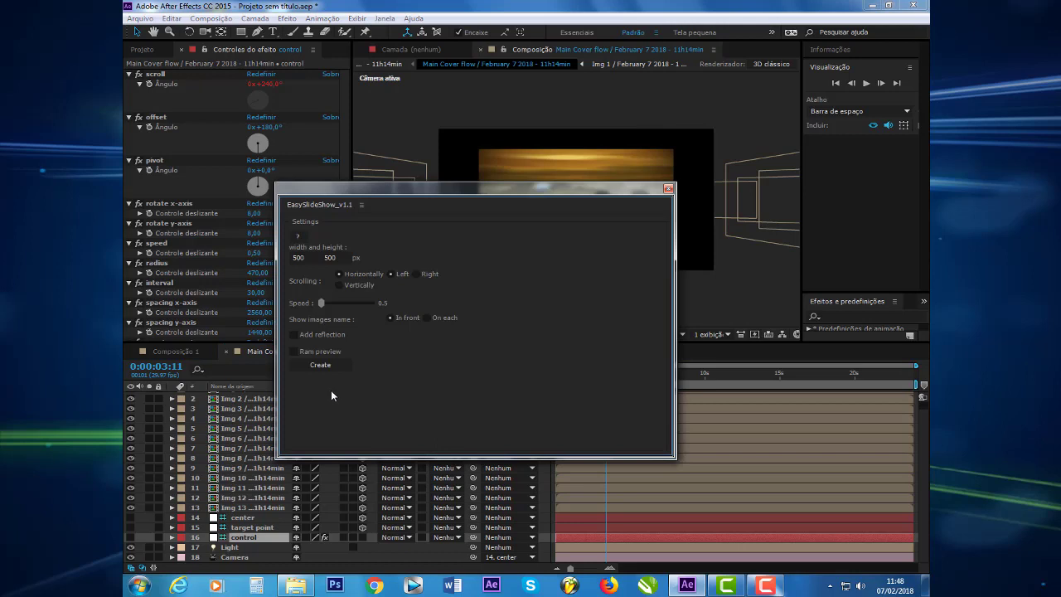
# Set the slideshow size to 1280 x 720 and lower the speed to 0.1
pyautogui.click(303, 256)
pyautogui.write('1280')
pyautogui.press('Tab')
pyautogui.write('72')
pyautogui.write('0')
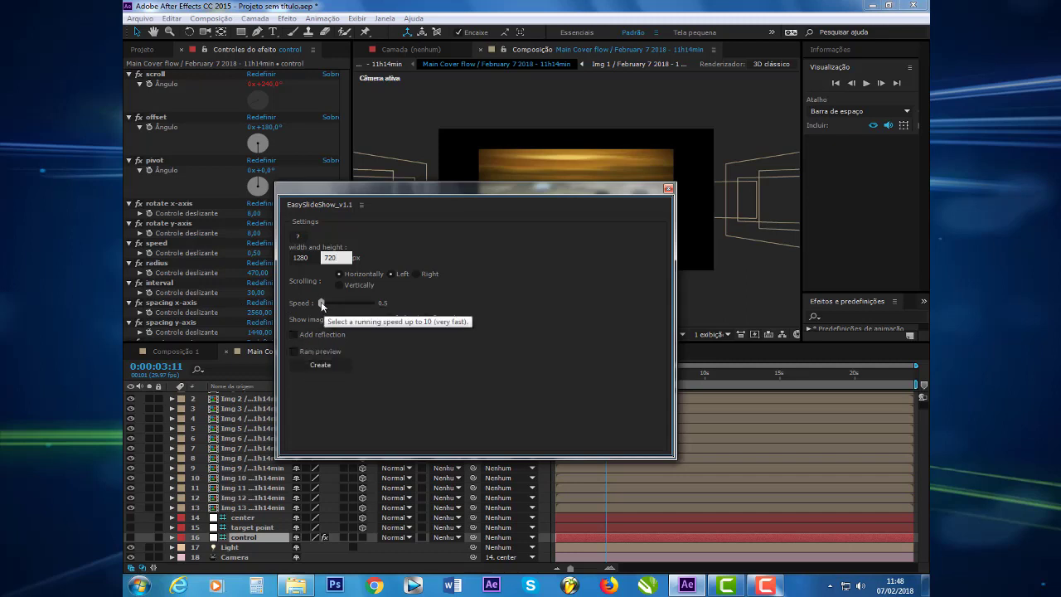
pyautogui.click(385, 310)
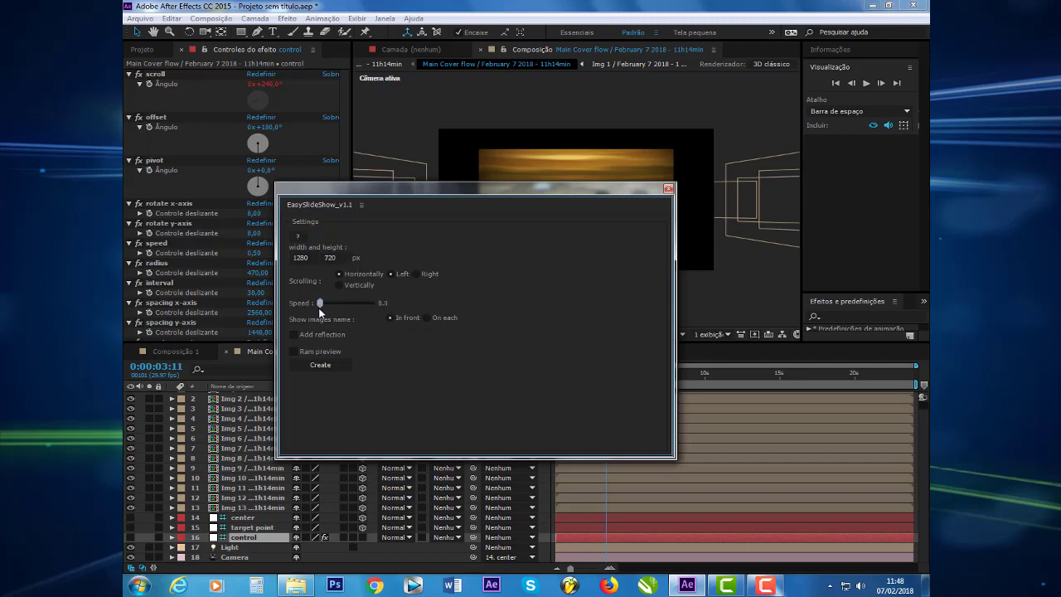
pyautogui.moveTo(325, 307); pyautogui.dragTo(317, 307)
# Create the slideshow from the Fotos folder and open the new Final comp
pyautogui.click(321, 366)
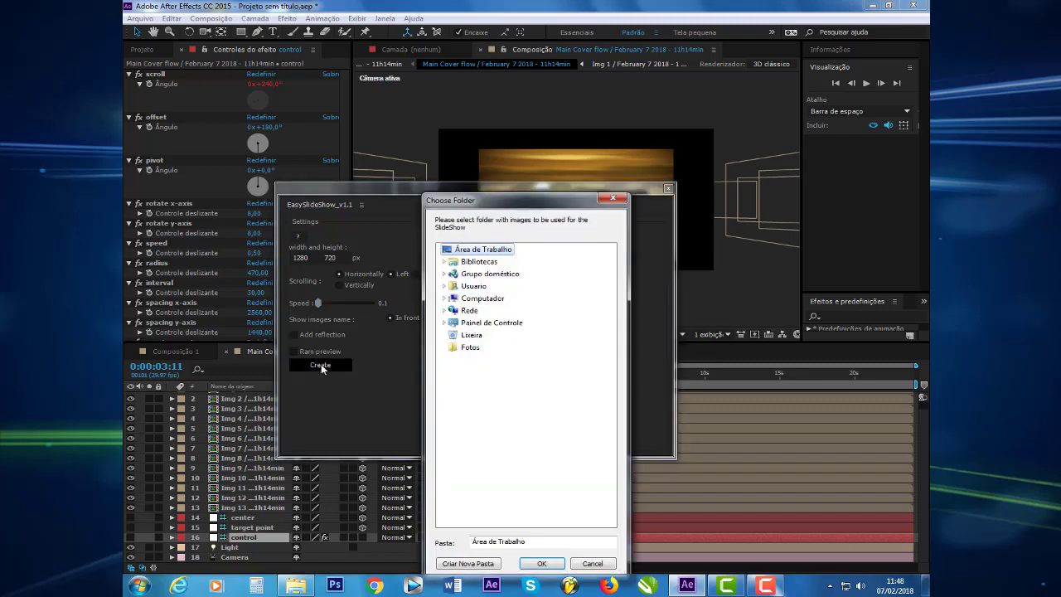
pyautogui.click(470, 349)
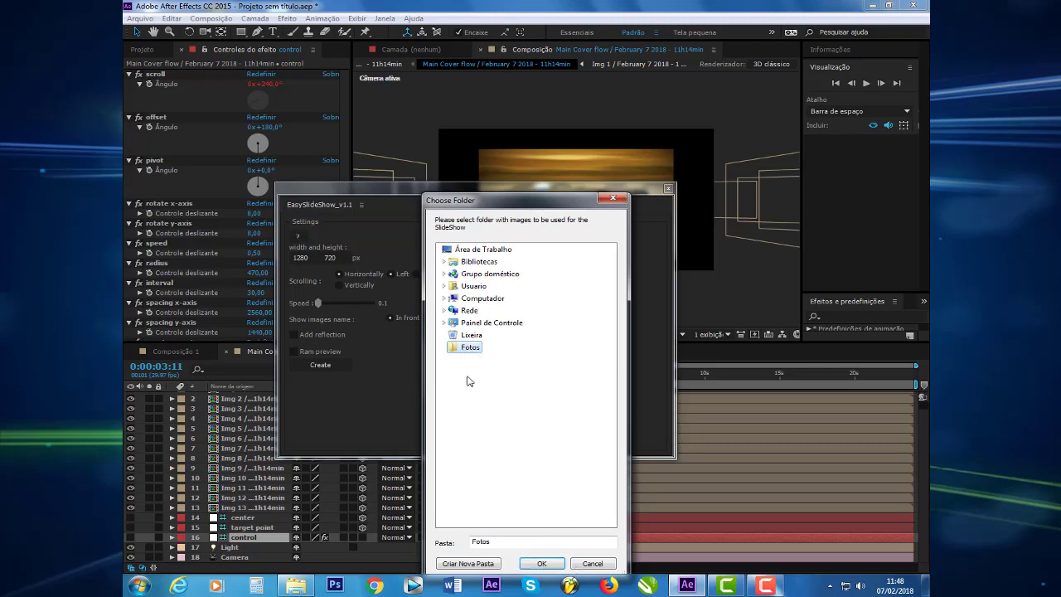
pyautogui.click(542, 564)
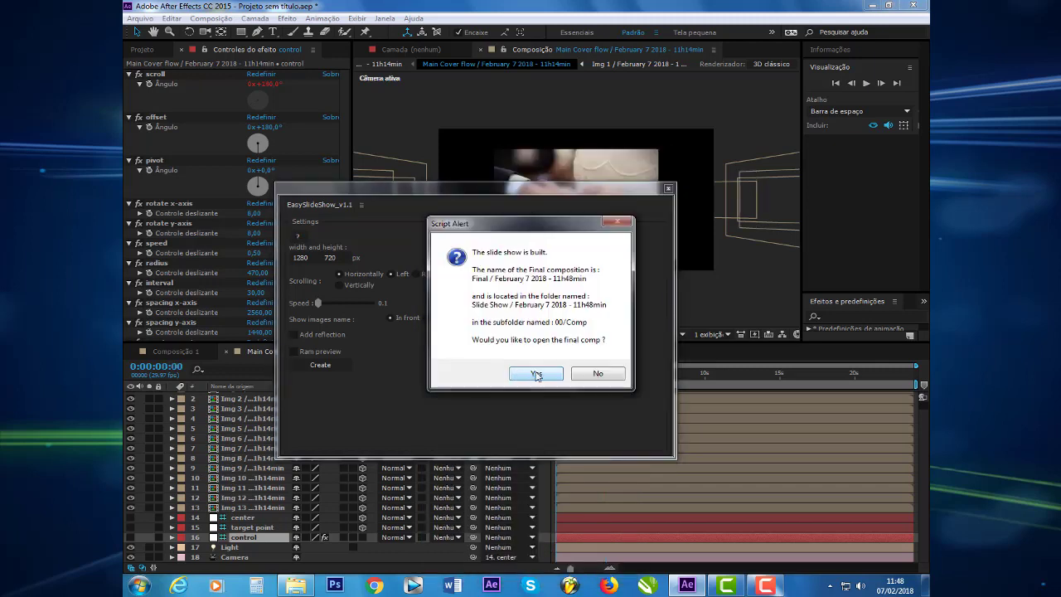
pyautogui.click(536, 373)
# Move the EasySlideShow panel aside, scrub the new Final comp, then close the panel
pyautogui.moveTo(598, 189); pyautogui.dragTo(476, 257)
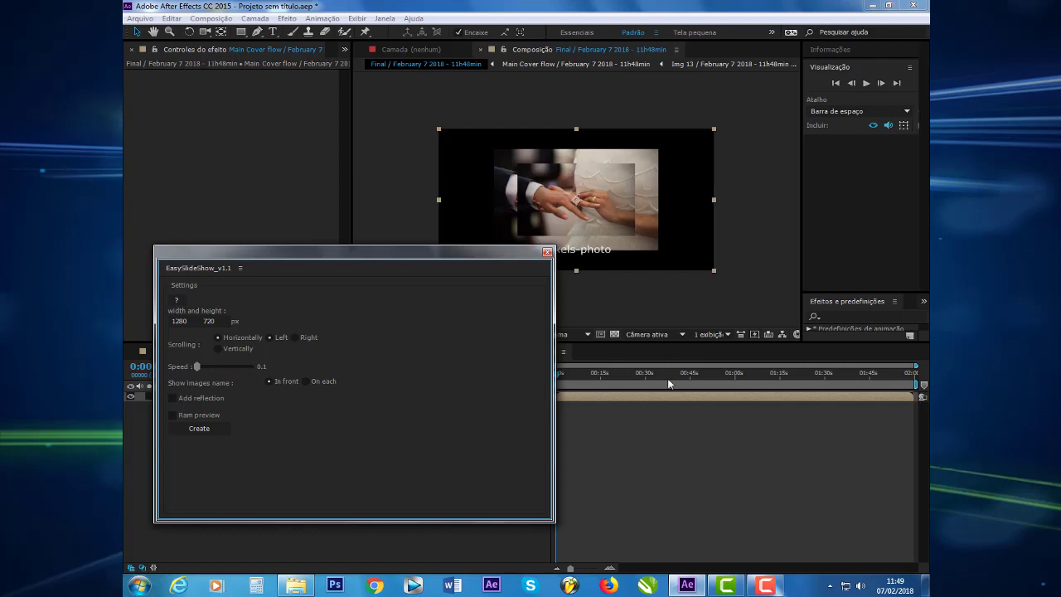
pyautogui.click(722, 375)
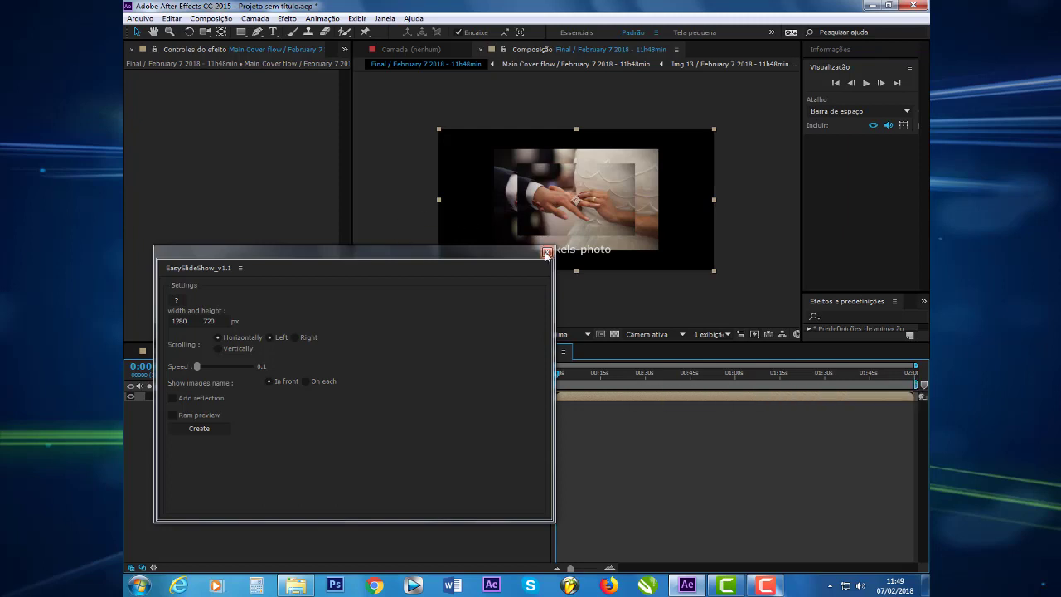
pyautogui.moveTo(515, 252); pyautogui.dragTo(524, 80)
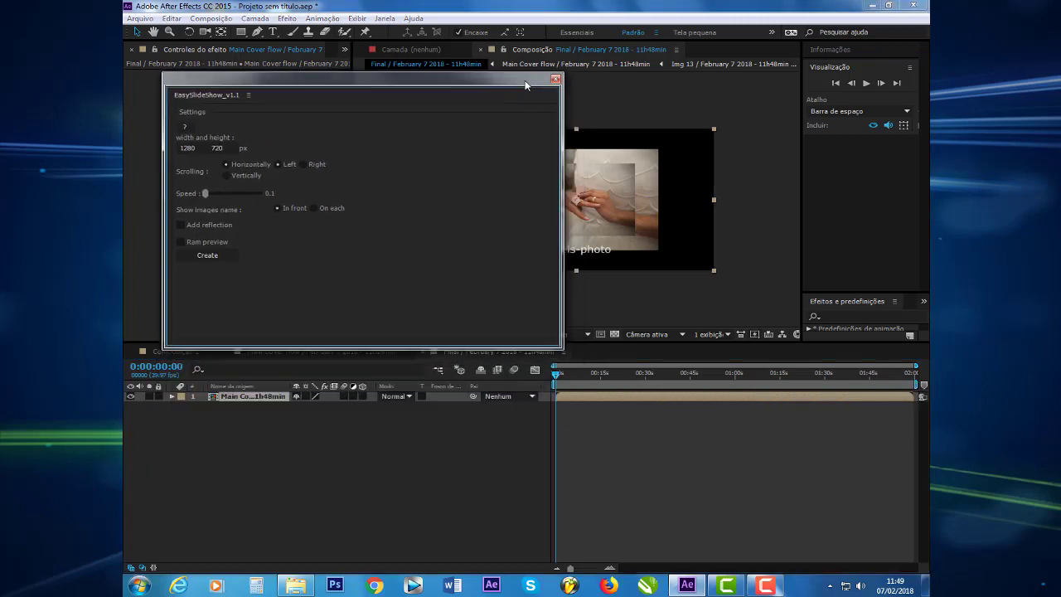
pyautogui.click(556, 379)
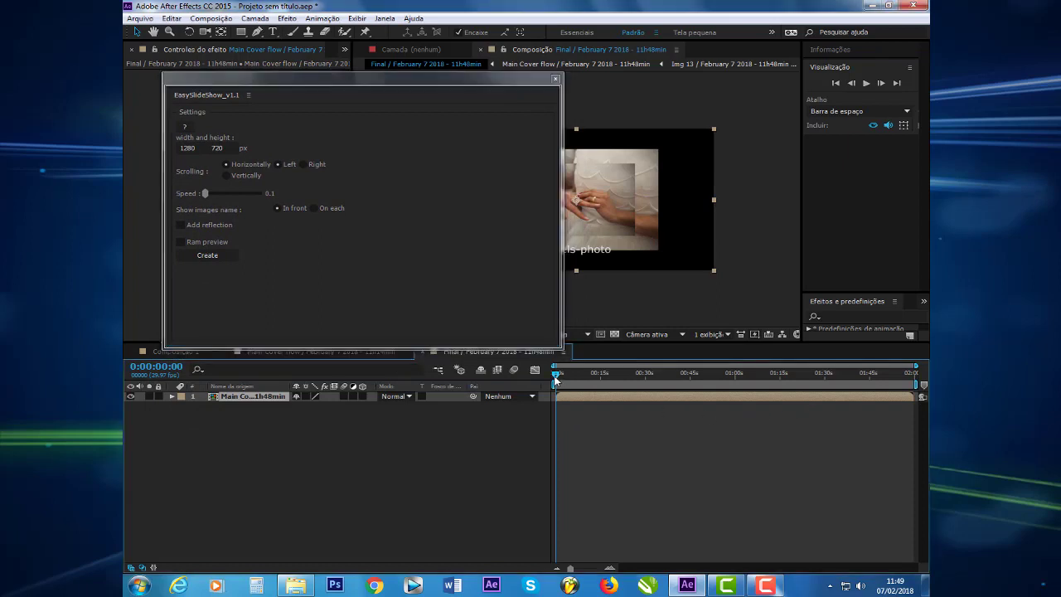
pyautogui.moveTo(555, 379)
pyautogui.mouseDown()
pyautogui.moveTo(689, 387)
pyautogui.moveTo(555, 387)
pyautogui.mouseUp()
pyautogui.click(556, 79)
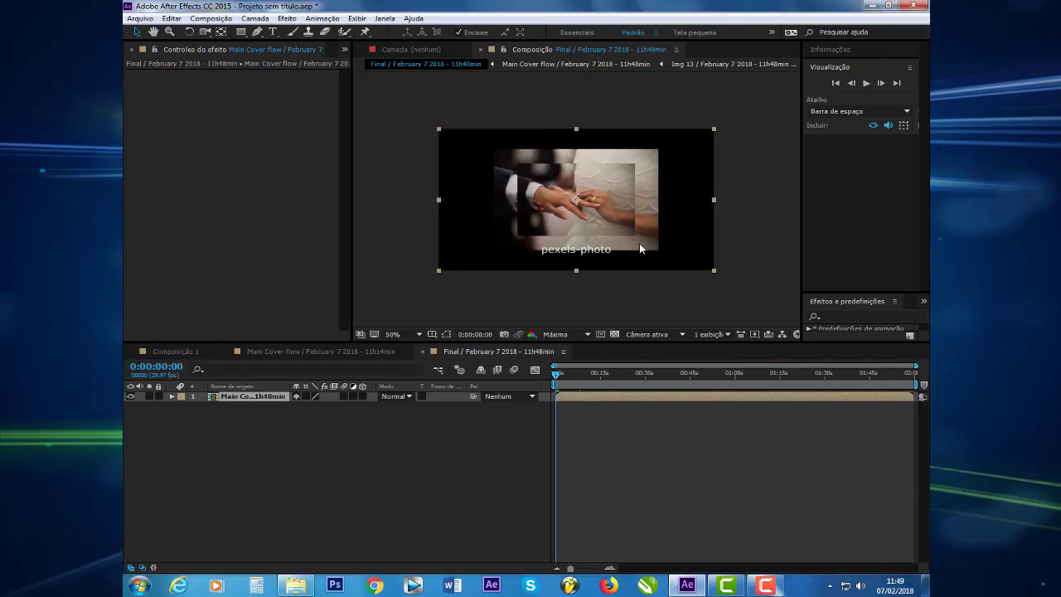
# Scrub the 11h48min Final comp, open its Main Cover flow precomp and delete layer Img 1
pyautogui.click(558, 375)
pyautogui.moveTo(558, 376)
pyautogui.mouseDown()
pyautogui.moveTo(759, 388)
pyautogui.moveTo(527, 375)
pyautogui.mouseUp()
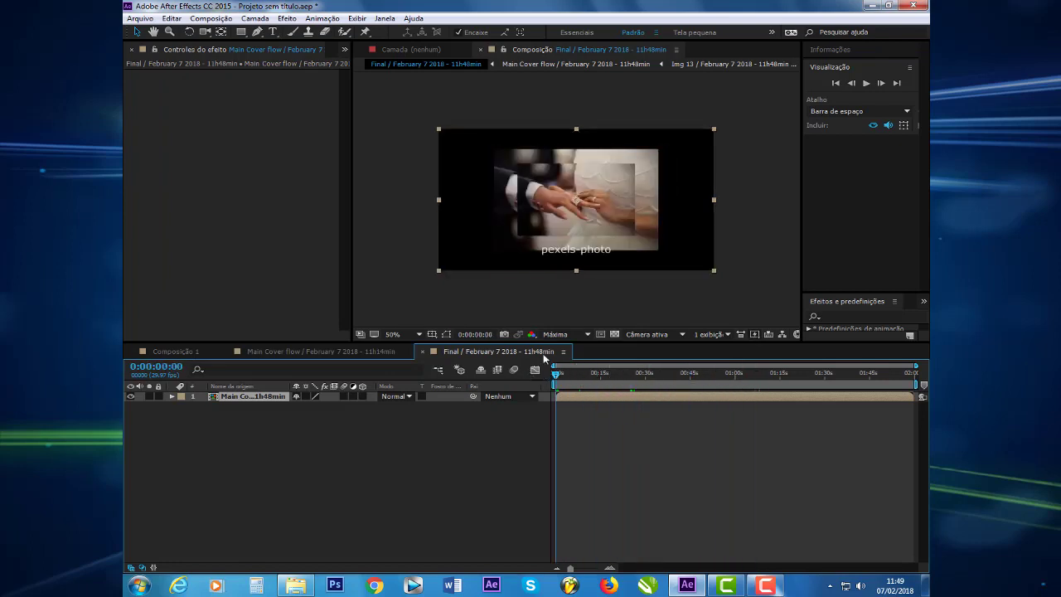
pyautogui.click(172, 397)
pyautogui.doubleClick(247, 399)
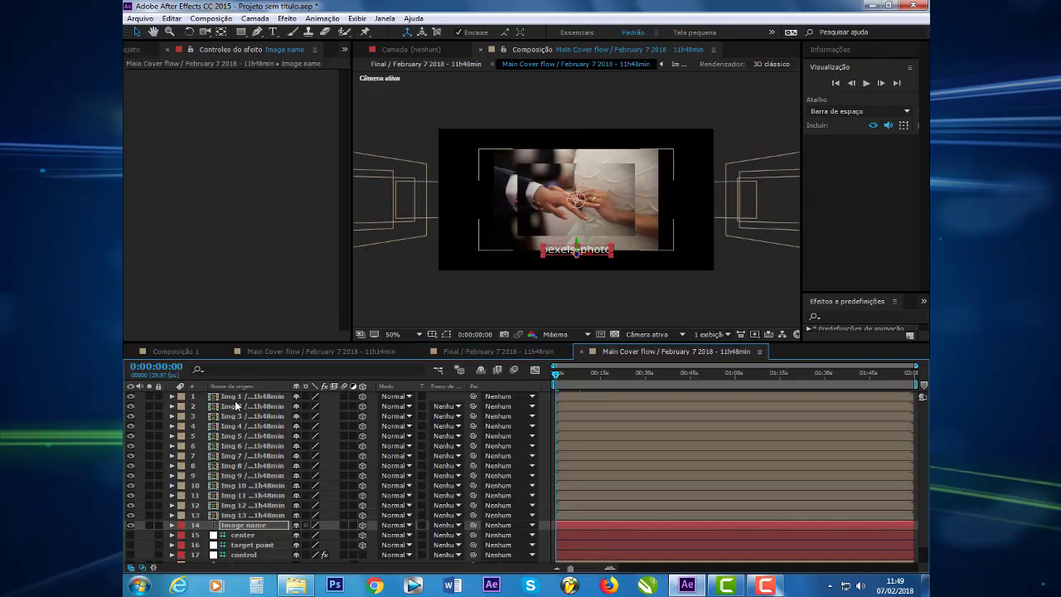
pyautogui.click(256, 397)
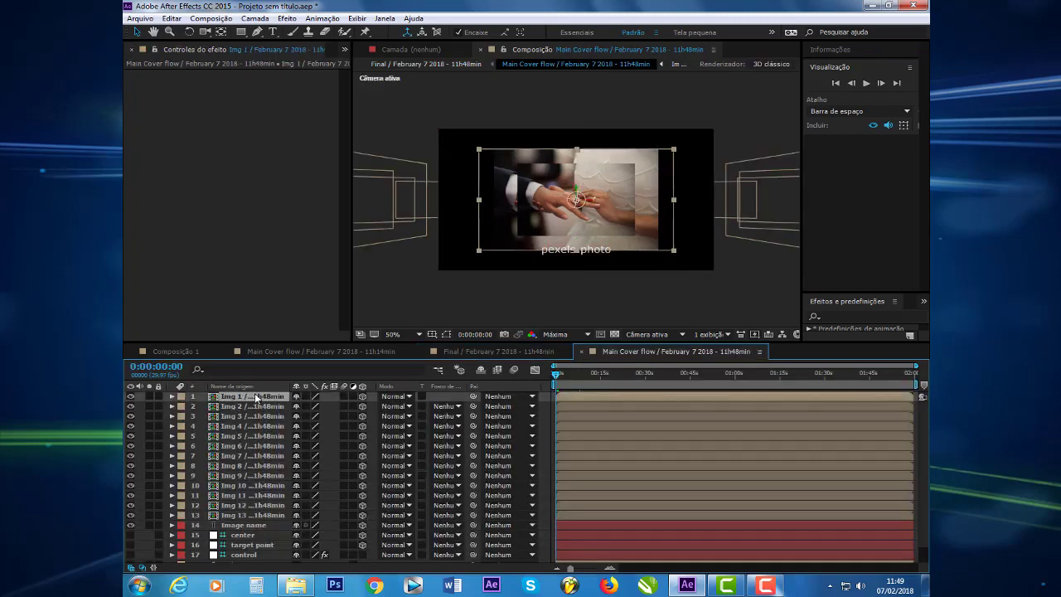
pyautogui.press('Delete')
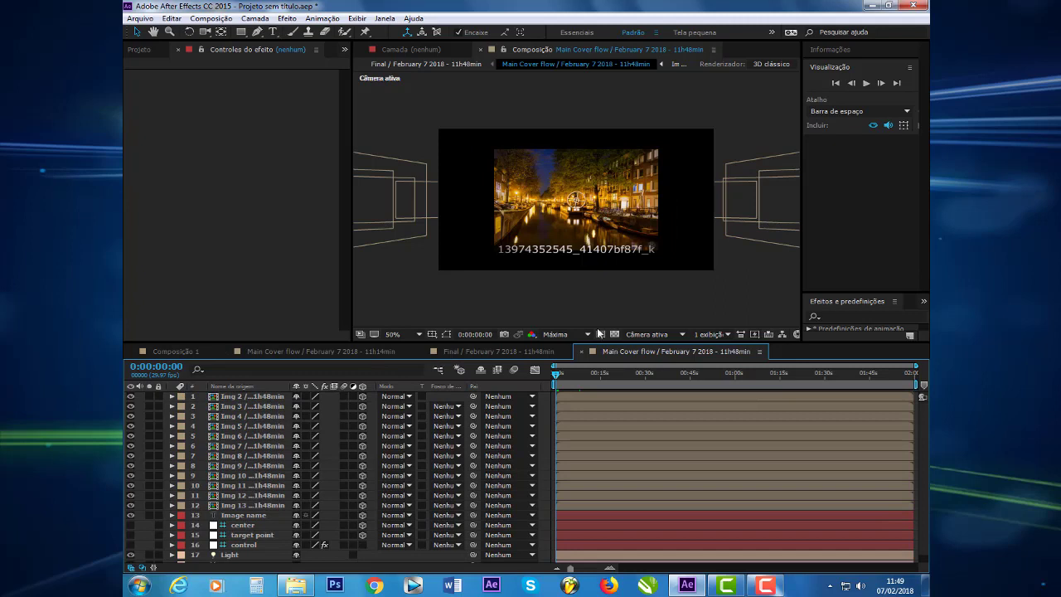
# Switch the viewer's 3D view to Custom View 1, then to Bottom
pyautogui.click(715, 335)
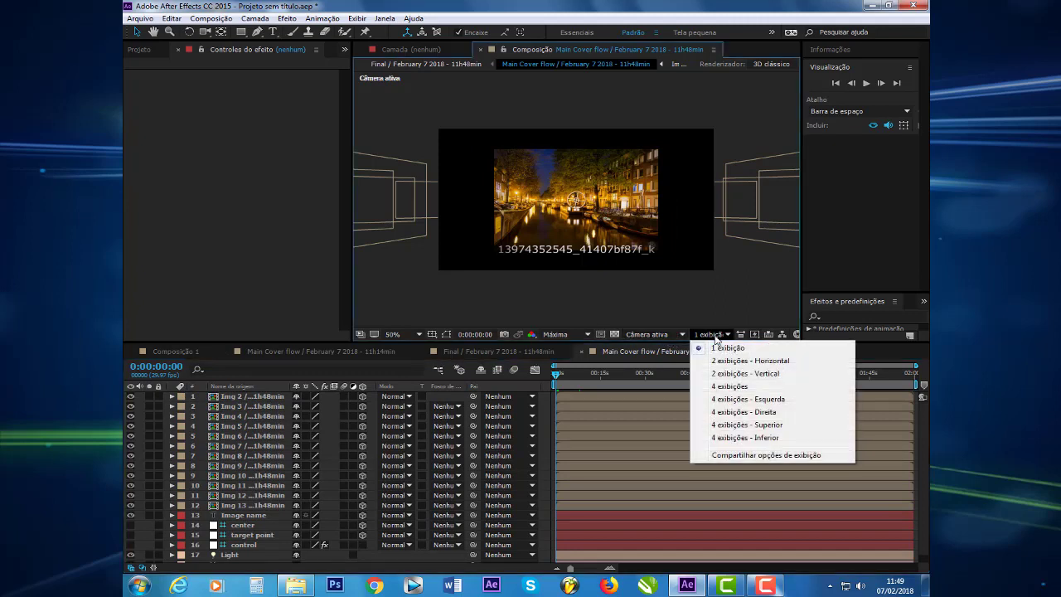
pyautogui.click(662, 336)
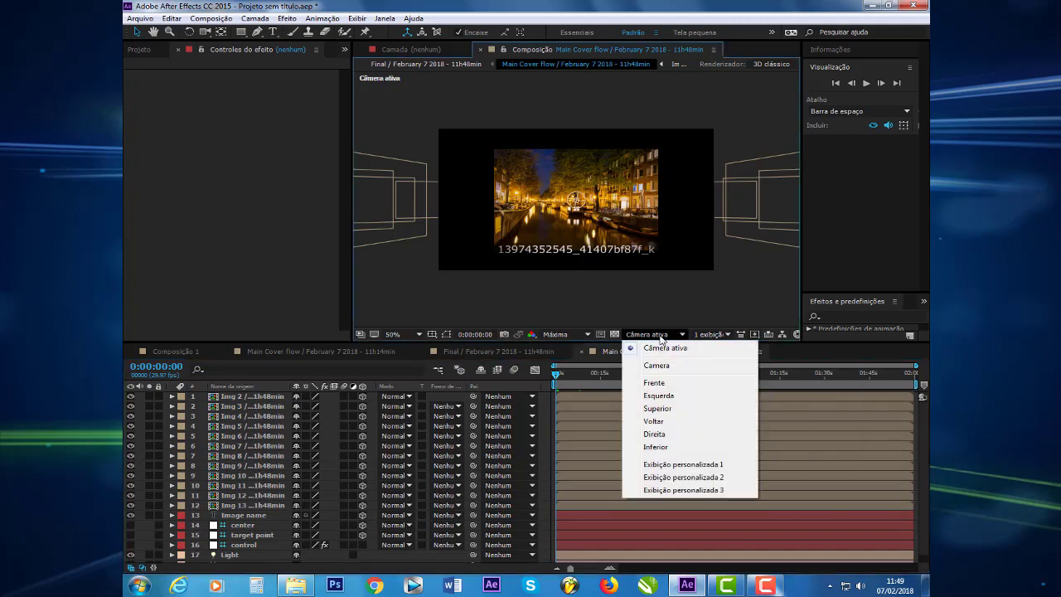
pyautogui.click(703, 464)
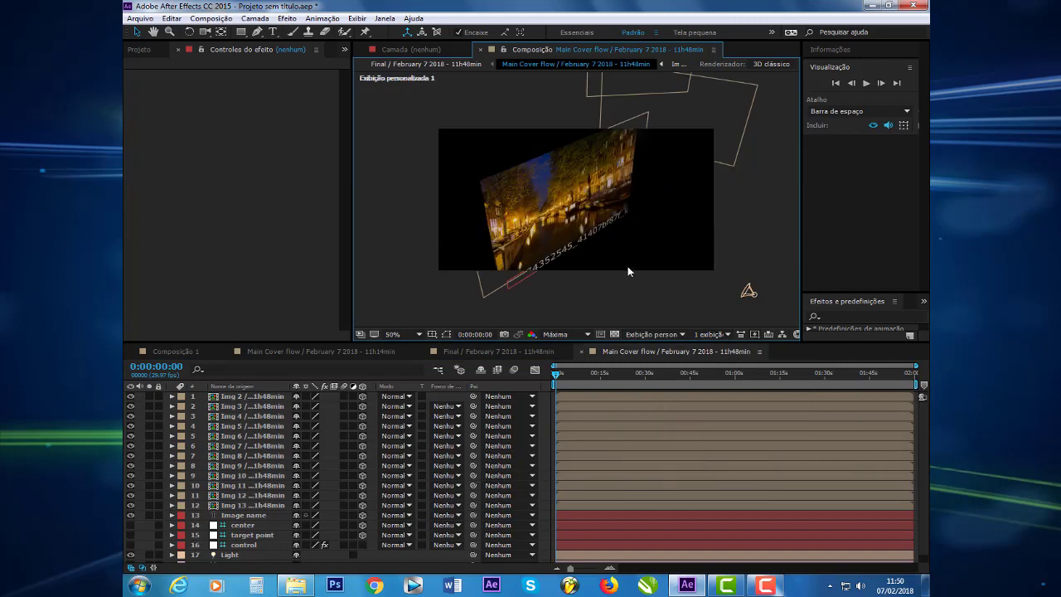
pyautogui.click(669, 334)
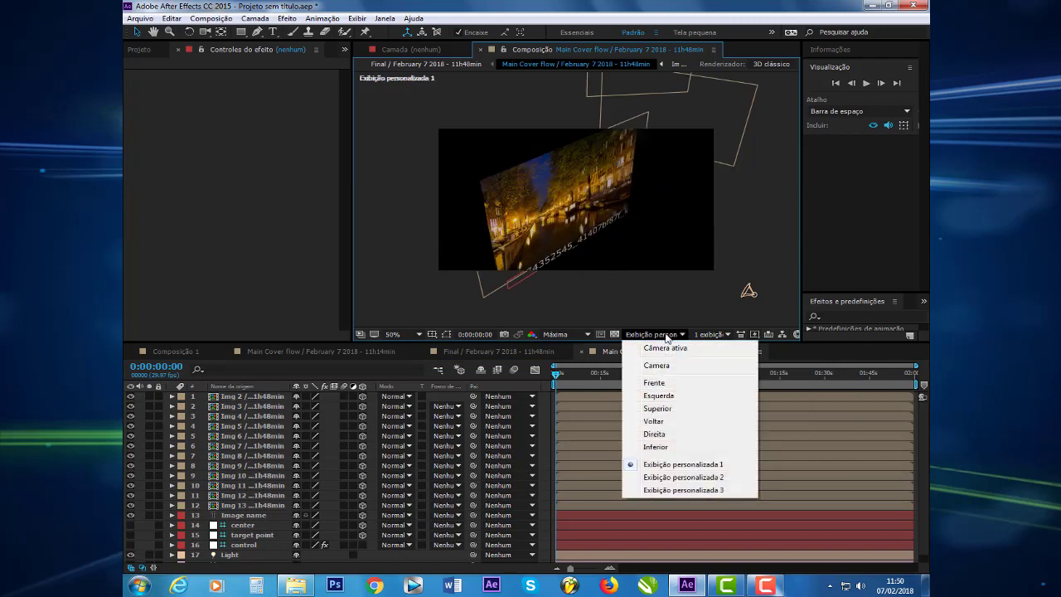
pyautogui.click(671, 447)
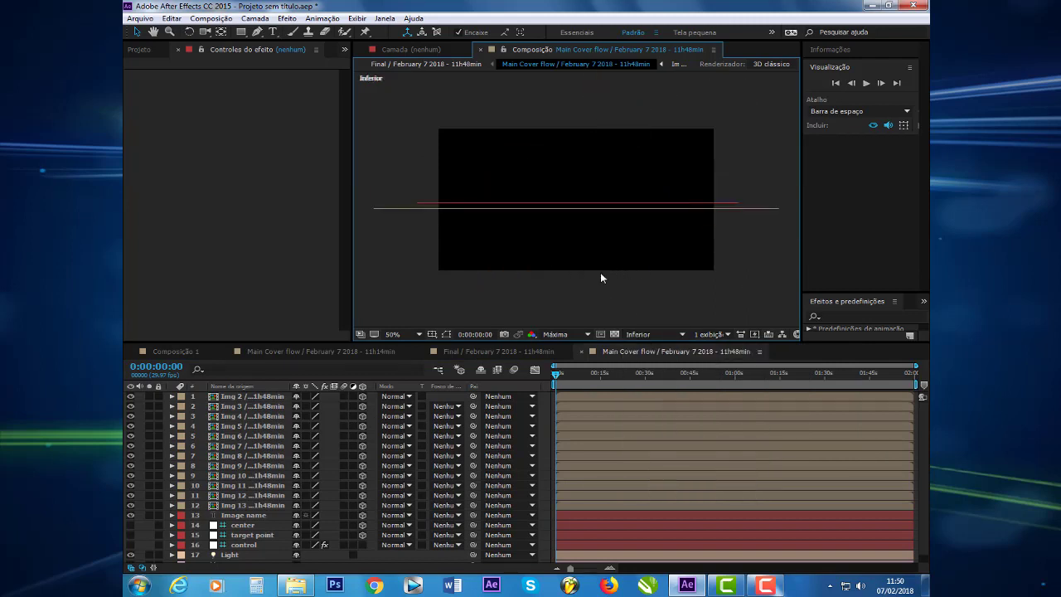
# Zoom out to frame the image ring, scrub to watch it rotate, then return to the 11h14min comp
pyautogui.press(',')
pyautogui.press(',')
pyautogui.press(',')
pyautogui.press(',')
pyautogui.press(',')
pyautogui.press(',')
pyautogui.press(',')
pyautogui.press(',')
pyautogui.press(',')
pyautogui.press(',')
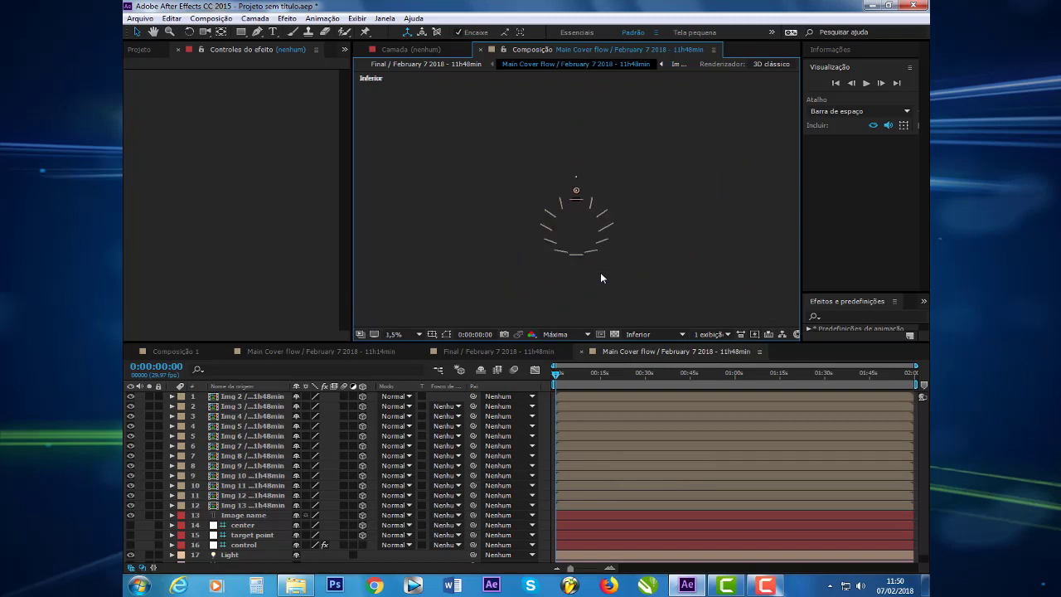
pyautogui.press('.')
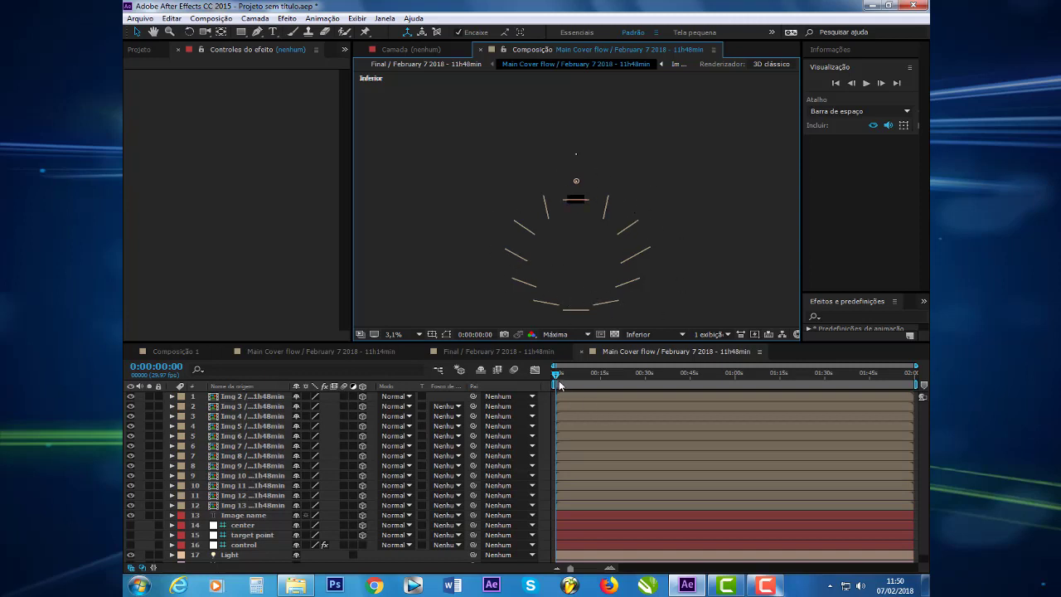
pyautogui.moveTo(560, 384)
pyautogui.mouseDown()
pyautogui.moveTo(611, 382)
pyautogui.moveTo(553, 377)
pyautogui.mouseUp()
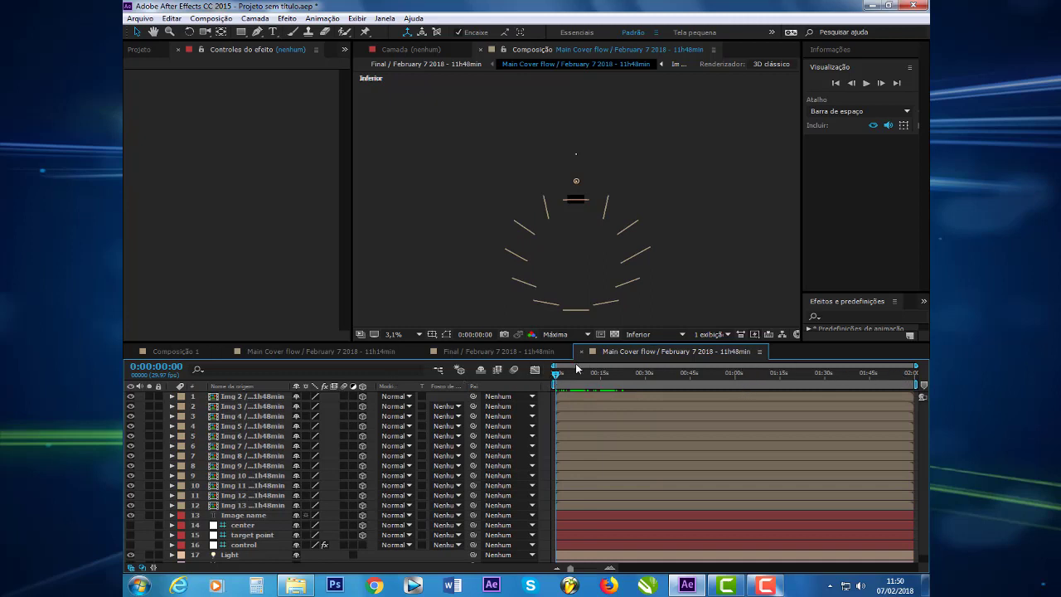
pyautogui.click(305, 352)
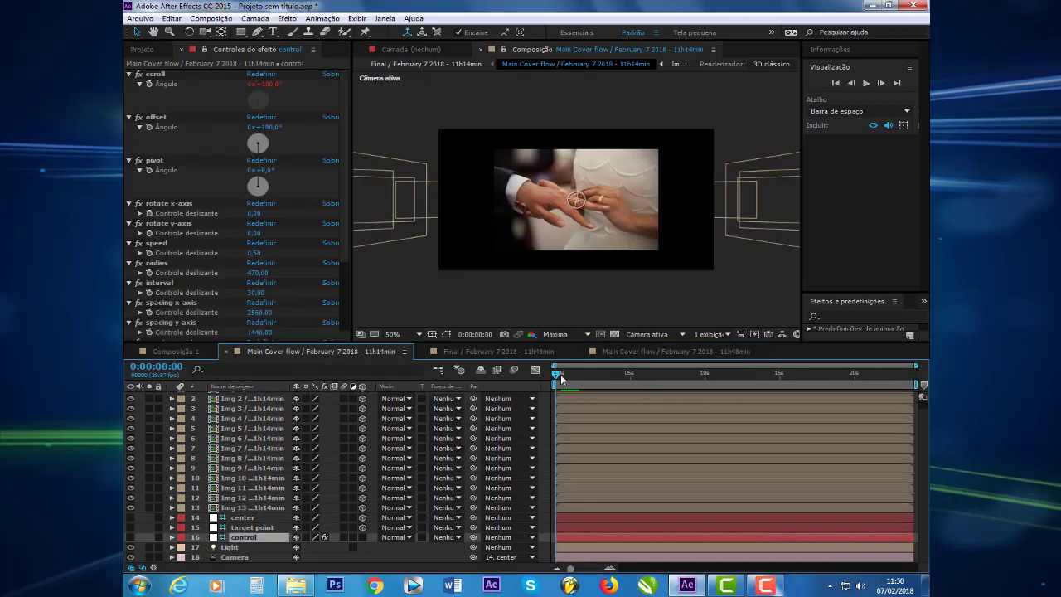
# Scrub the 11h14min Main Cover flow timeline forward through its slides to about five seconds
pyautogui.moveTo(559, 378); pyautogui.dragTo(596, 379)
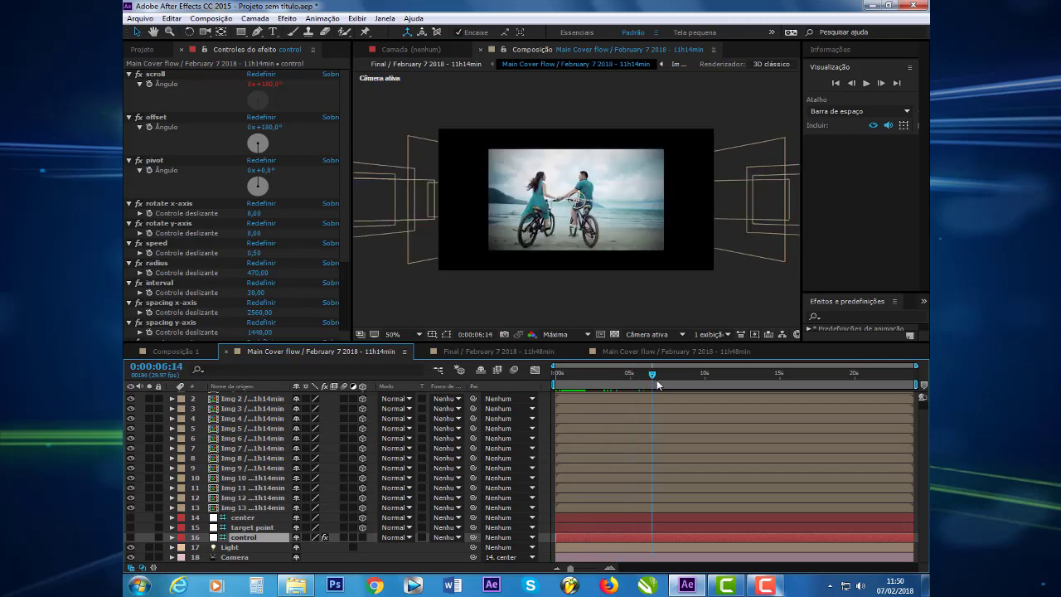
pyautogui.click(556, 376)
pyautogui.moveTo(557, 376); pyautogui.dragTo(659, 383)
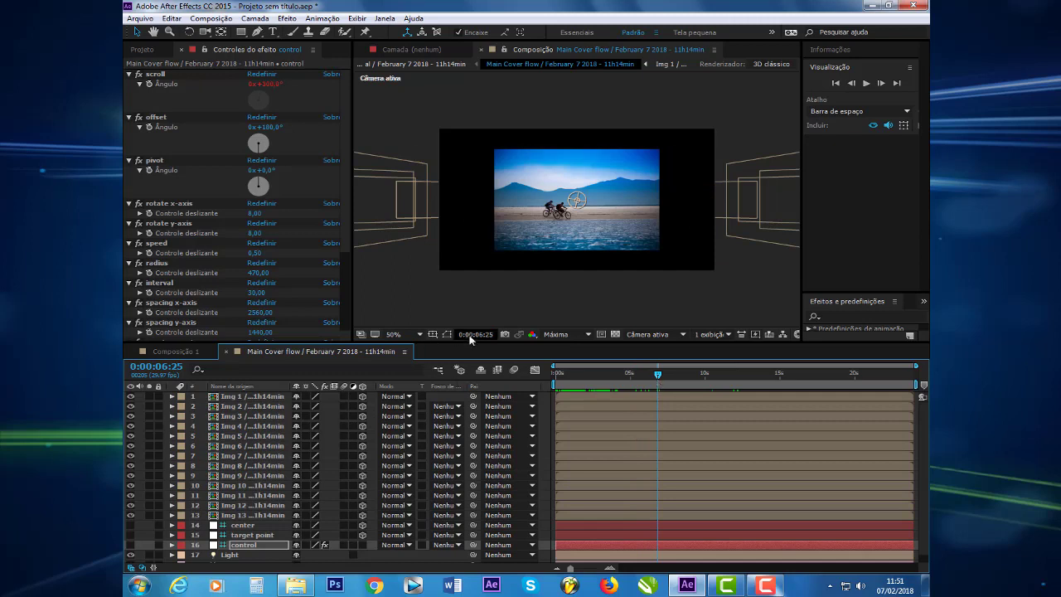
pyautogui.moveTo(660, 376)
pyautogui.mouseDown()
pyautogui.moveTo(622, 377)
pyautogui.moveTo(921, 398)
pyautogui.mouseUp()
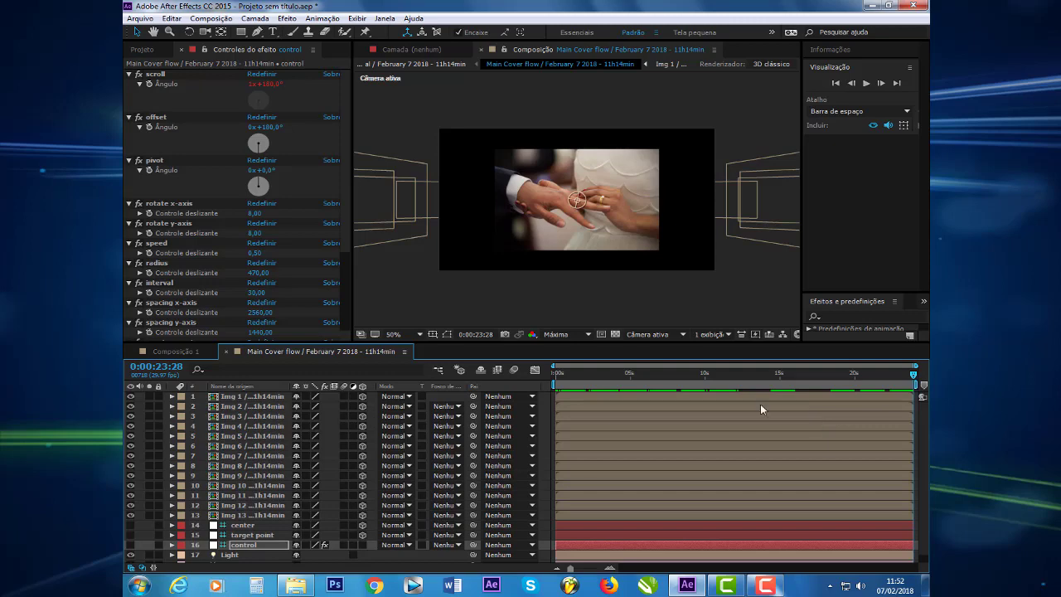
# Reopen the EasySlideShow panel and set the output width to 1280
pyautogui.click(387, 19)
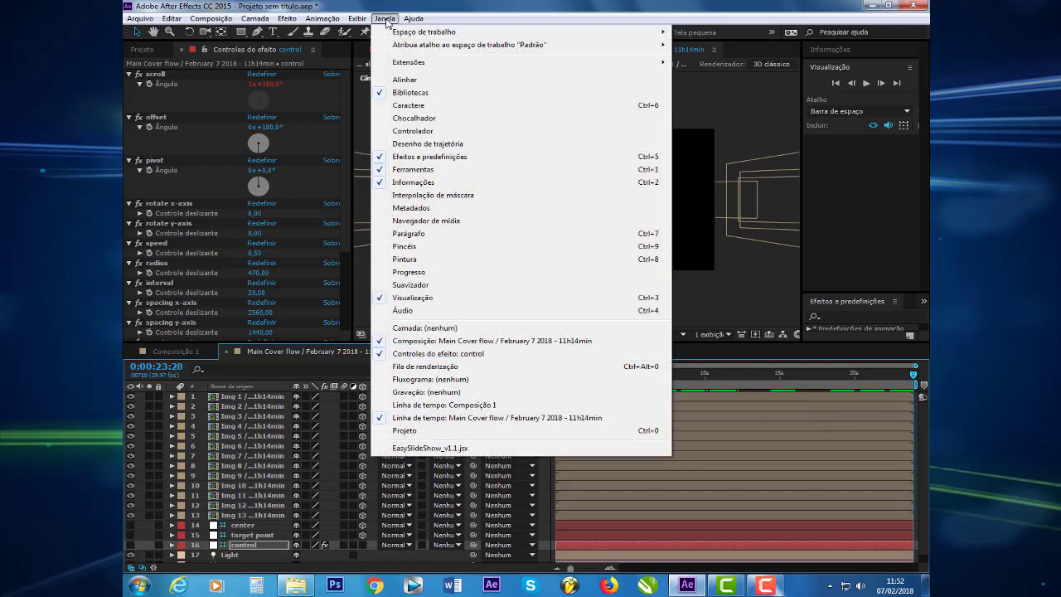
pyautogui.click(435, 448)
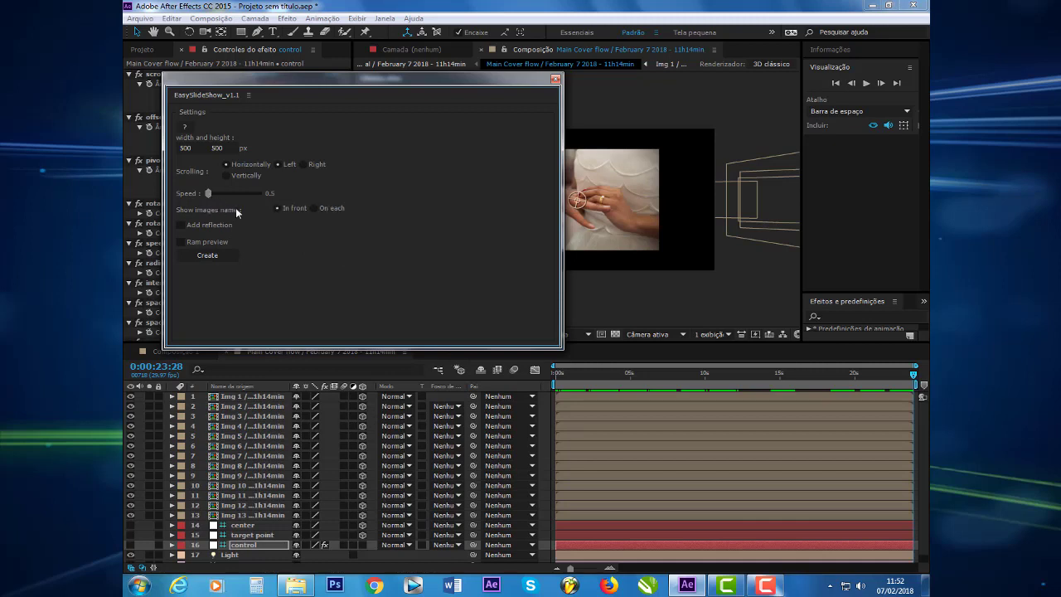
pyautogui.click(192, 148)
pyautogui.write('120')
pyautogui.press('BackSpace')
pyautogui.write('90')
pyautogui.moveTo(196, 147); pyautogui.dragTo(188, 148)
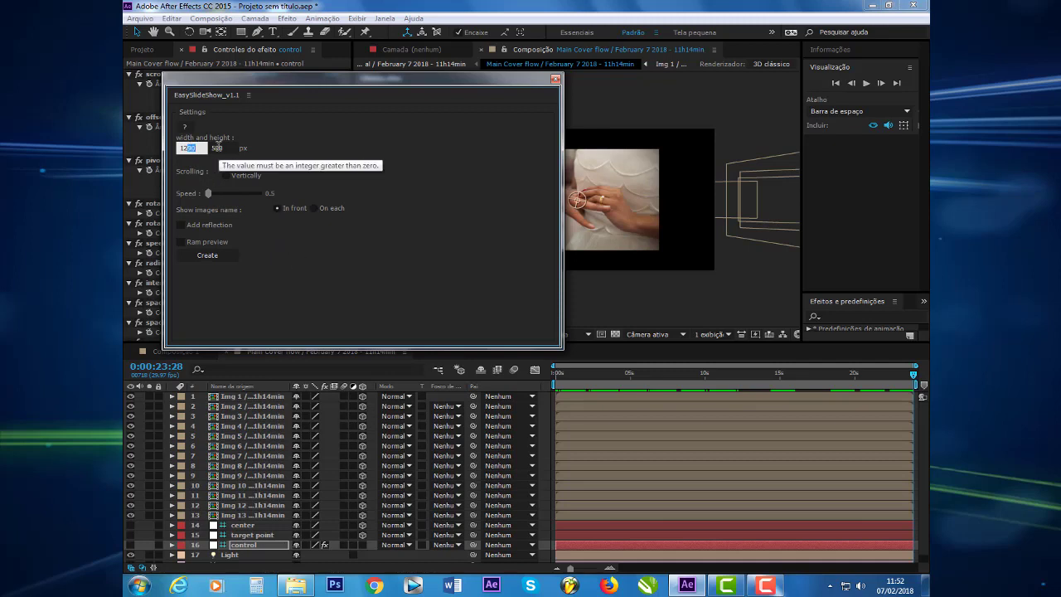
pyautogui.write('80')
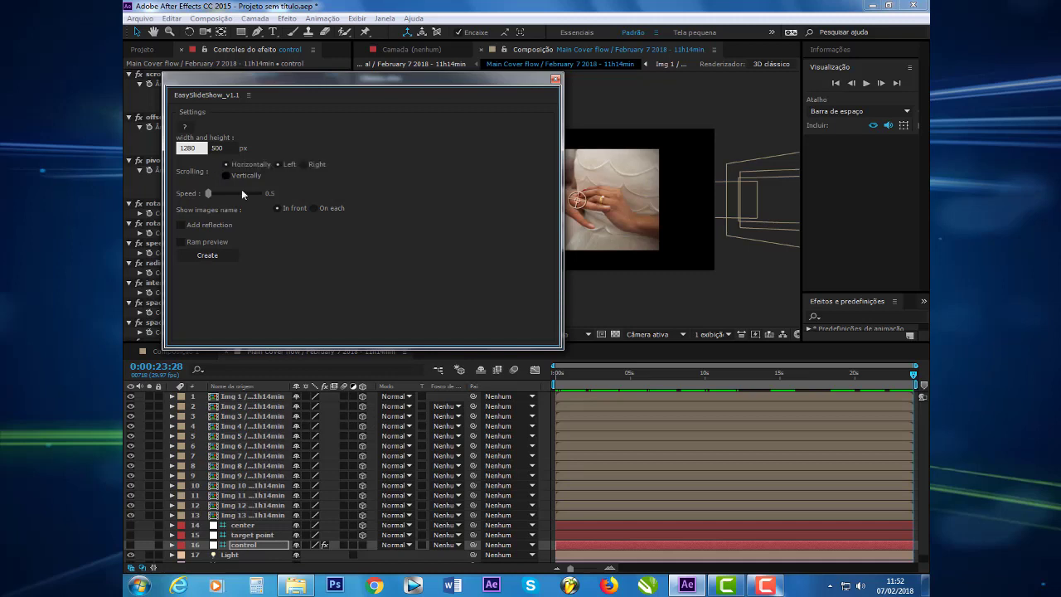
# Set the height to 720 and speed to 0.2, then start creating the slideshow
pyautogui.press('Tab')
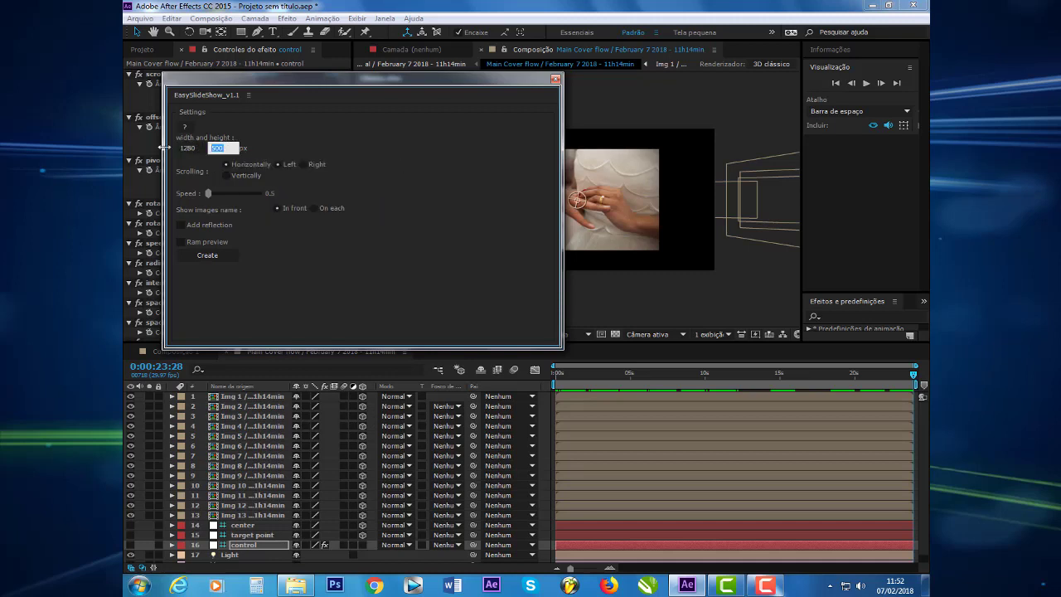
pyautogui.write('720')
pyautogui.click(209, 197)
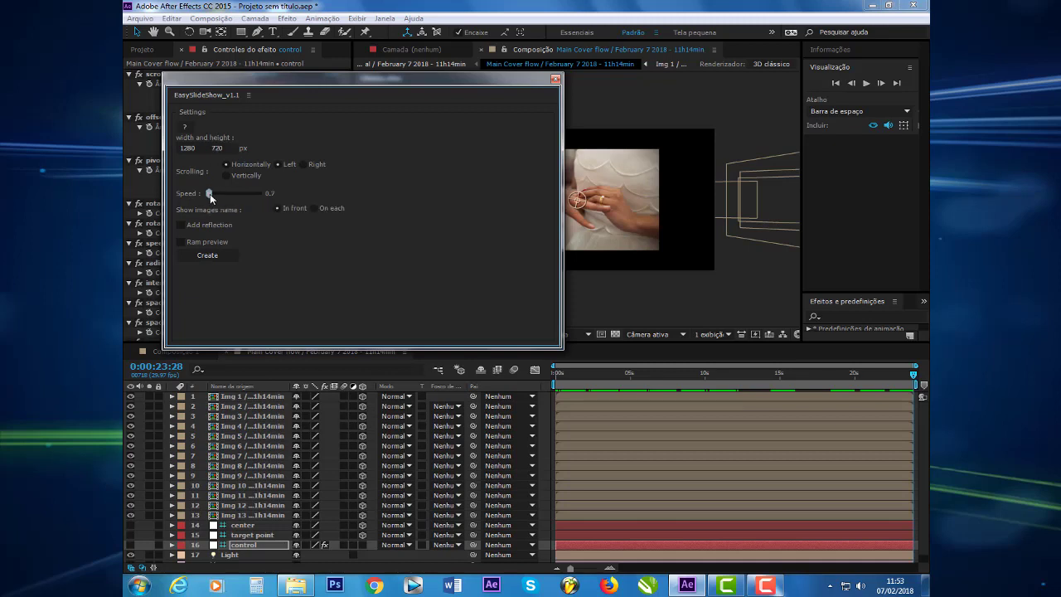
pyautogui.moveTo(209, 196); pyautogui.dragTo(207, 197)
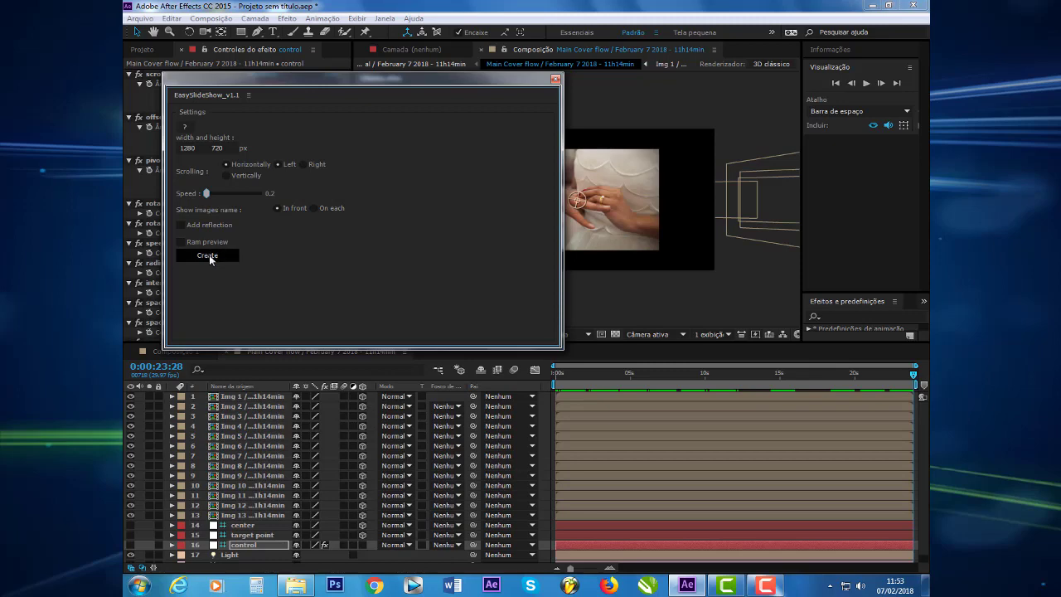
pyautogui.click(208, 255)
# Build the slideshow from the Fotos folder and open its new Final composition
pyautogui.click(470, 347)
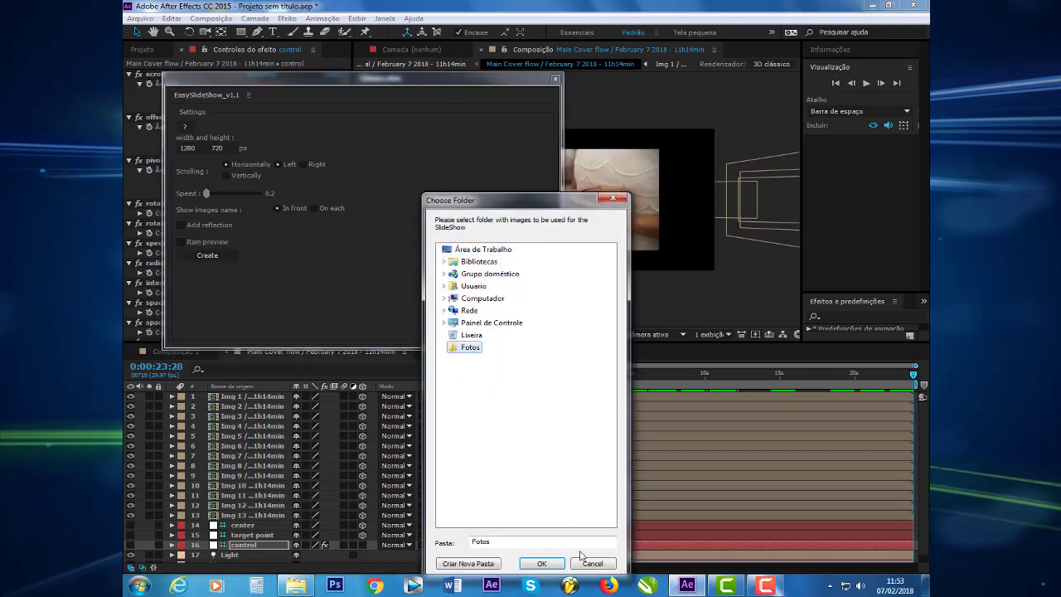
pyautogui.click(541, 563)
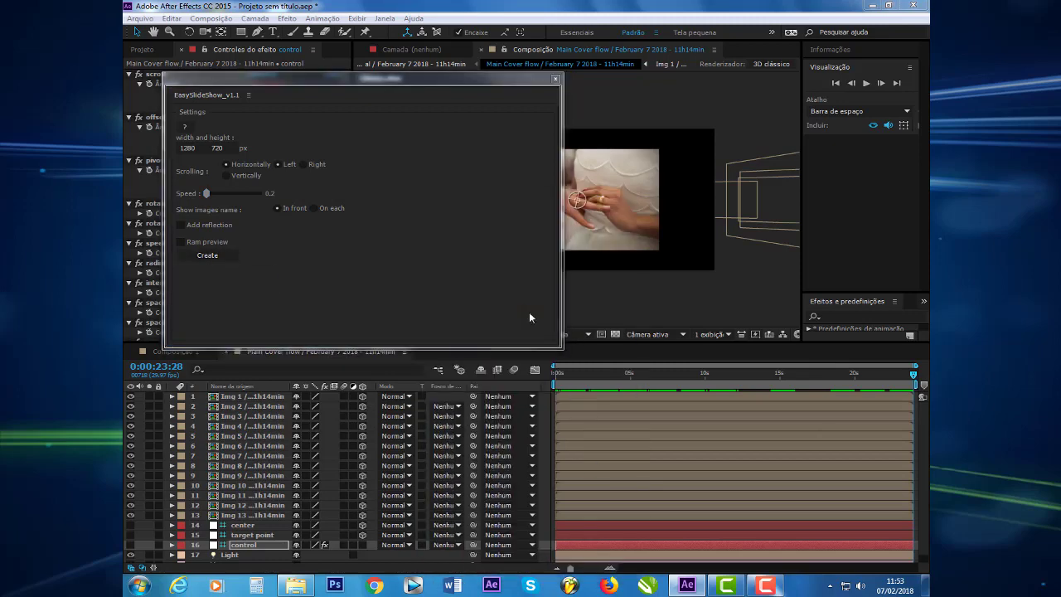
pyautogui.click(537, 373)
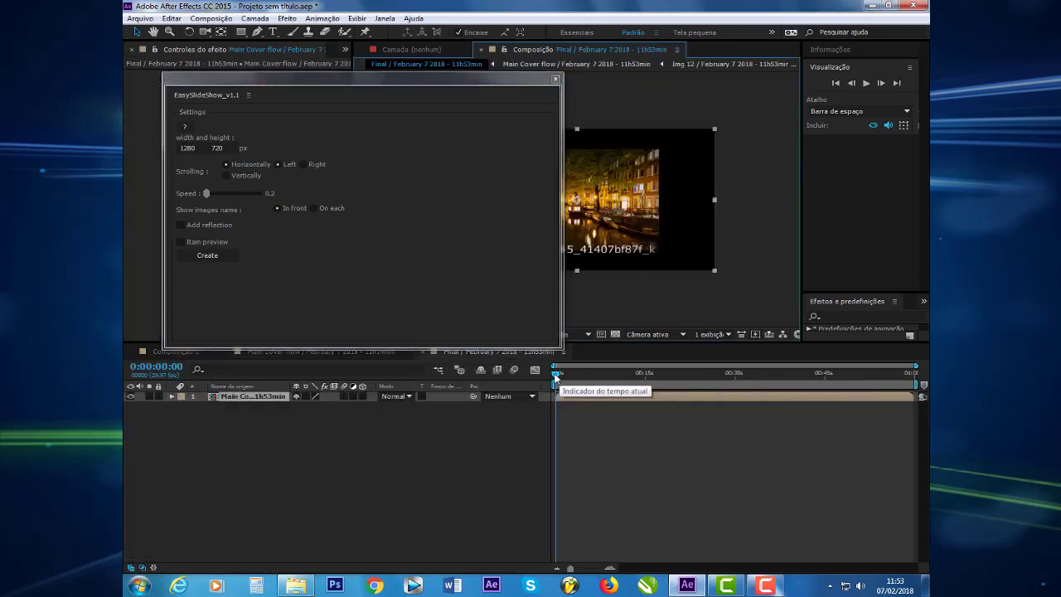
# Scrub the Final comp's playhead to the end, back to about 25 seconds, then to the start
pyautogui.click(556, 376)
pyautogui.moveTo(556, 376); pyautogui.dragTo(916, 402)
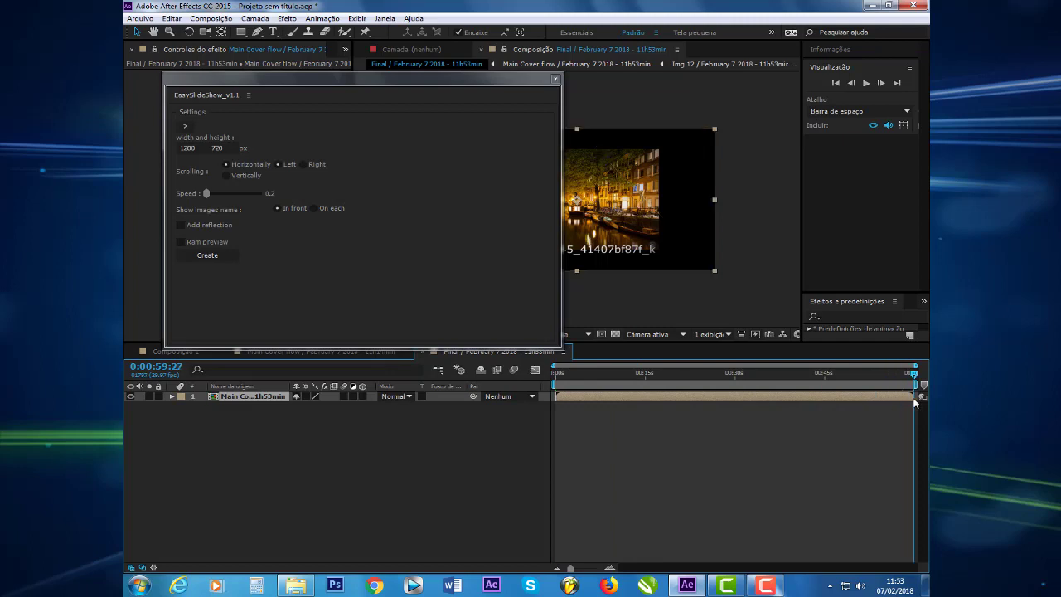
pyautogui.moveTo(916, 403); pyautogui.dragTo(709, 390)
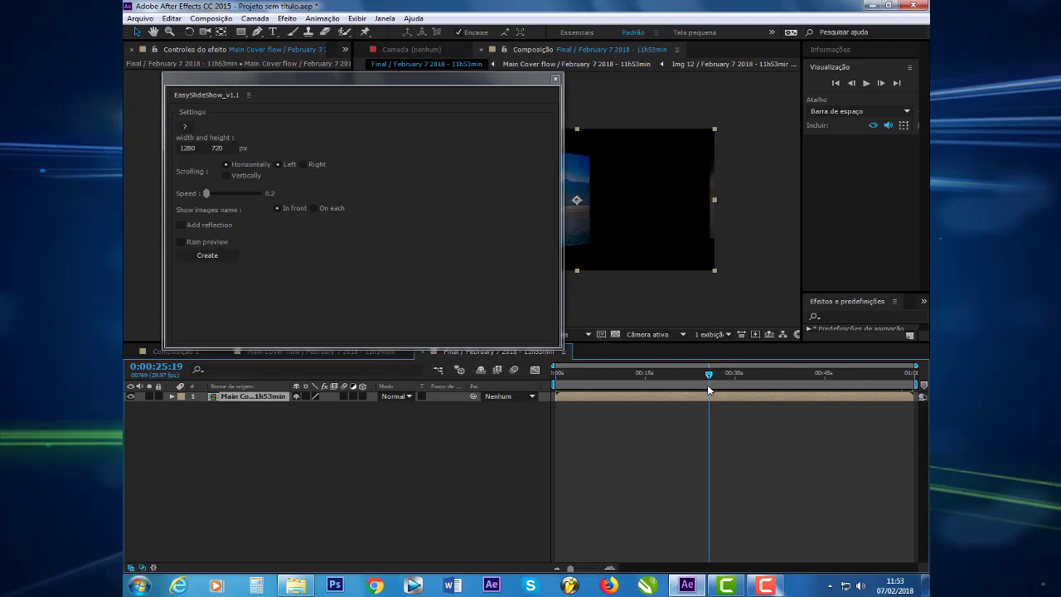
pyautogui.moveTo(708, 388); pyautogui.dragTo(575, 386)
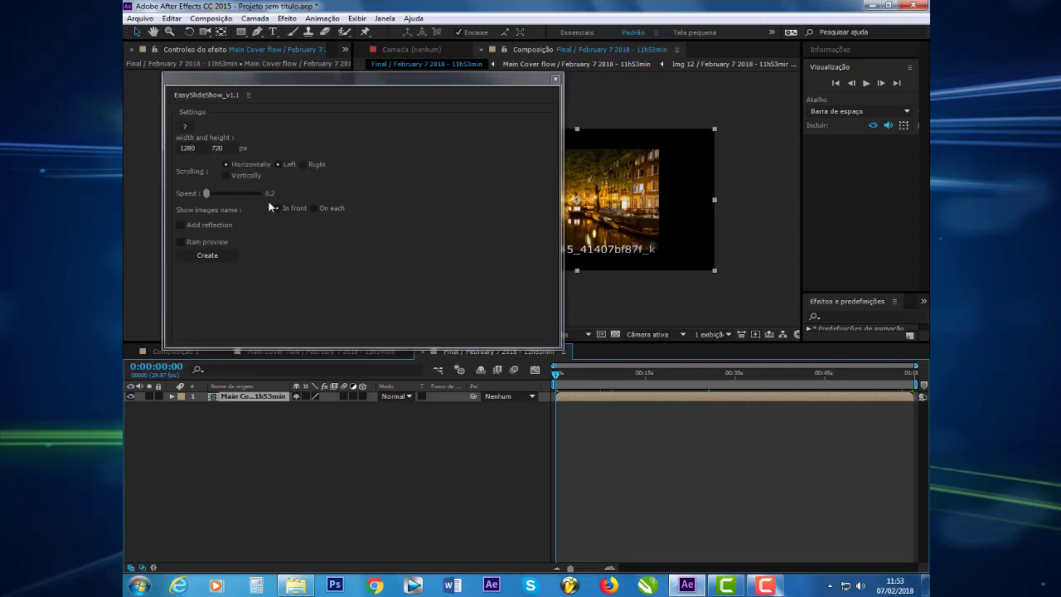
# Build a speed 0.3 slideshow from Fotos and open its Final comp
pyautogui.click(208, 194)
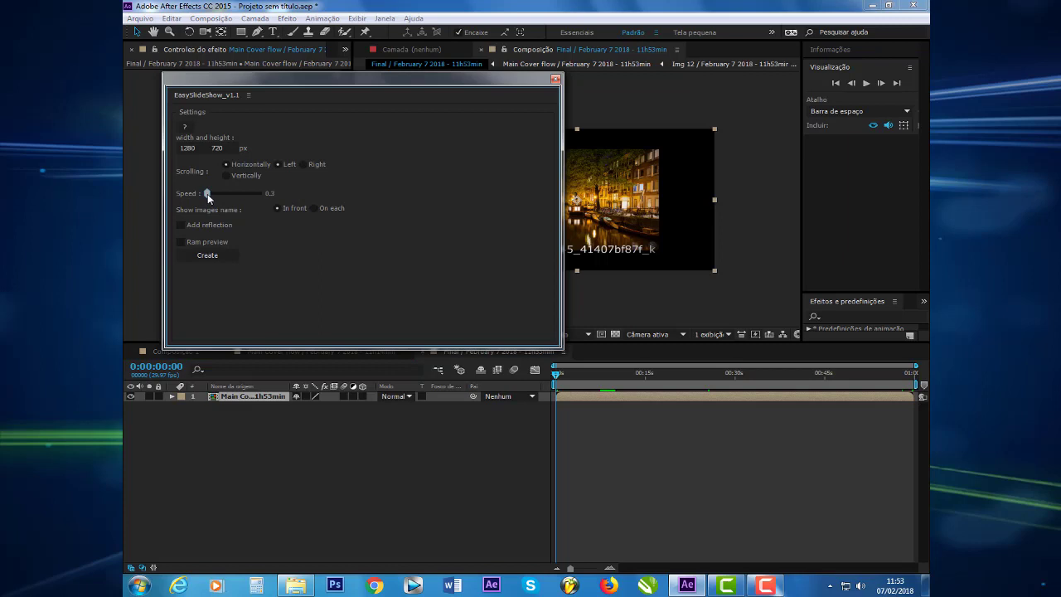
pyautogui.click(225, 256)
pyautogui.click(469, 347)
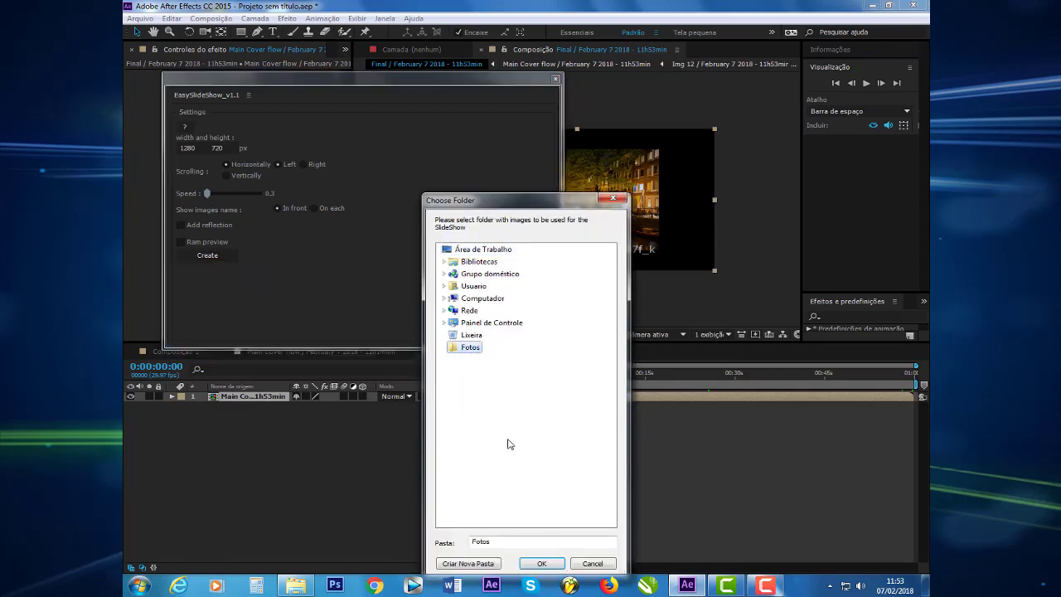
pyautogui.click(540, 564)
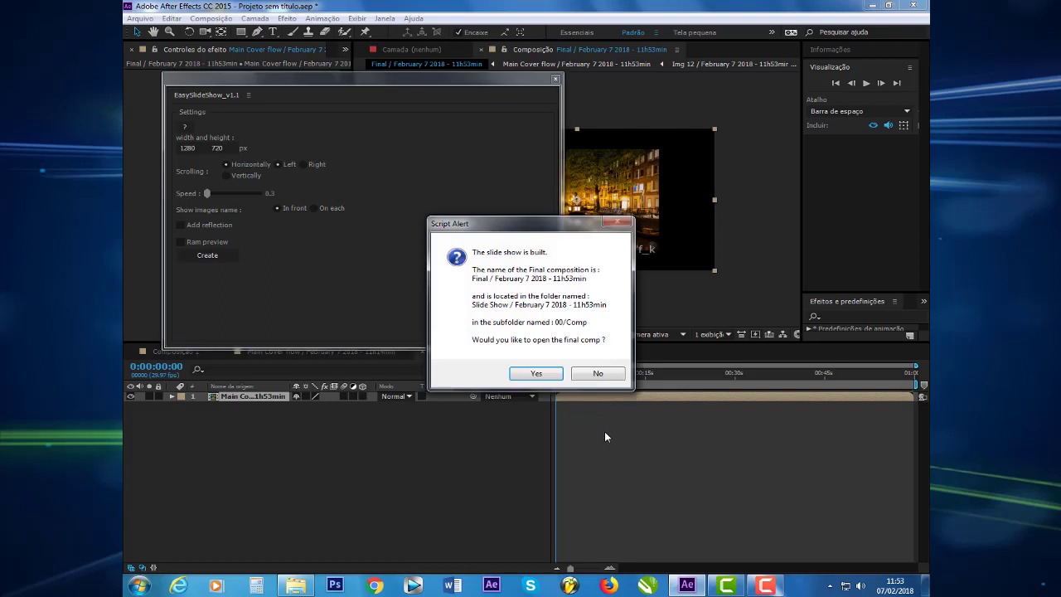
pyautogui.click(536, 378)
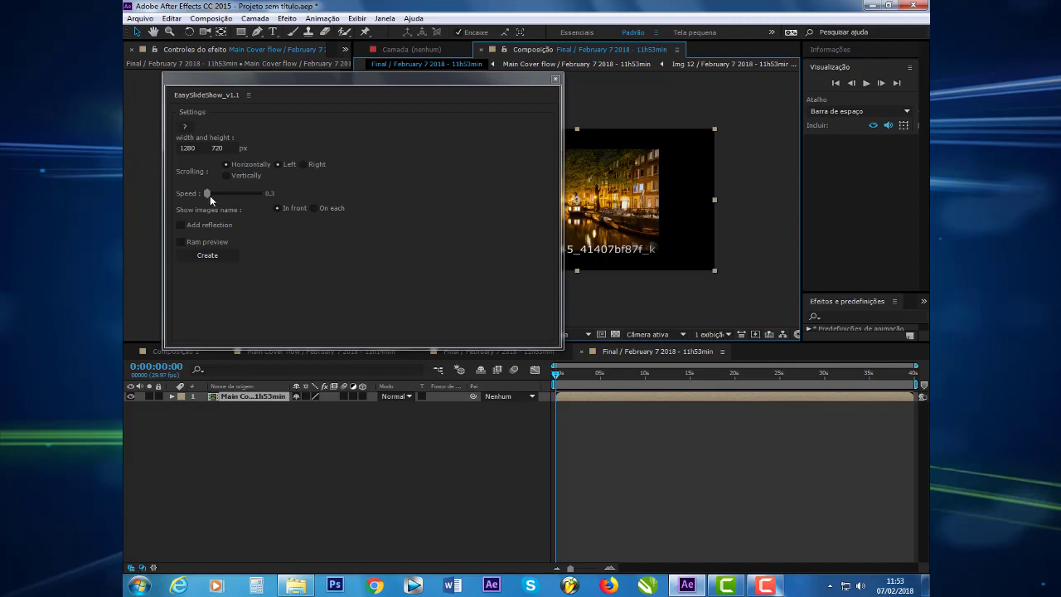
# Build a speed 0.4 slideshow from Fotos and open its 11h54min Final comp
pyautogui.moveTo(205, 194); pyautogui.dragTo(208, 196)
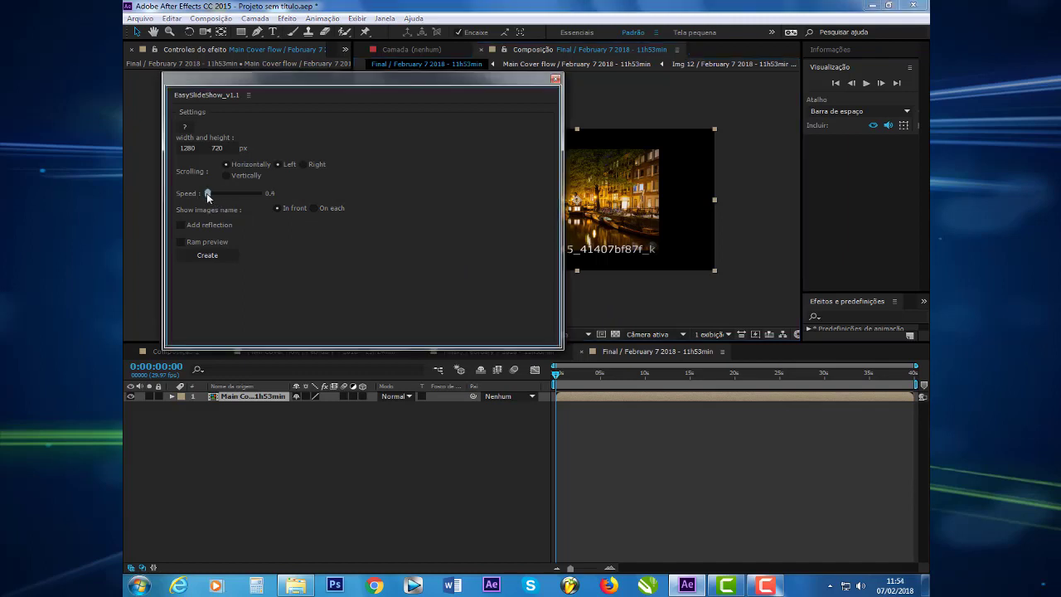
pyautogui.click(214, 260)
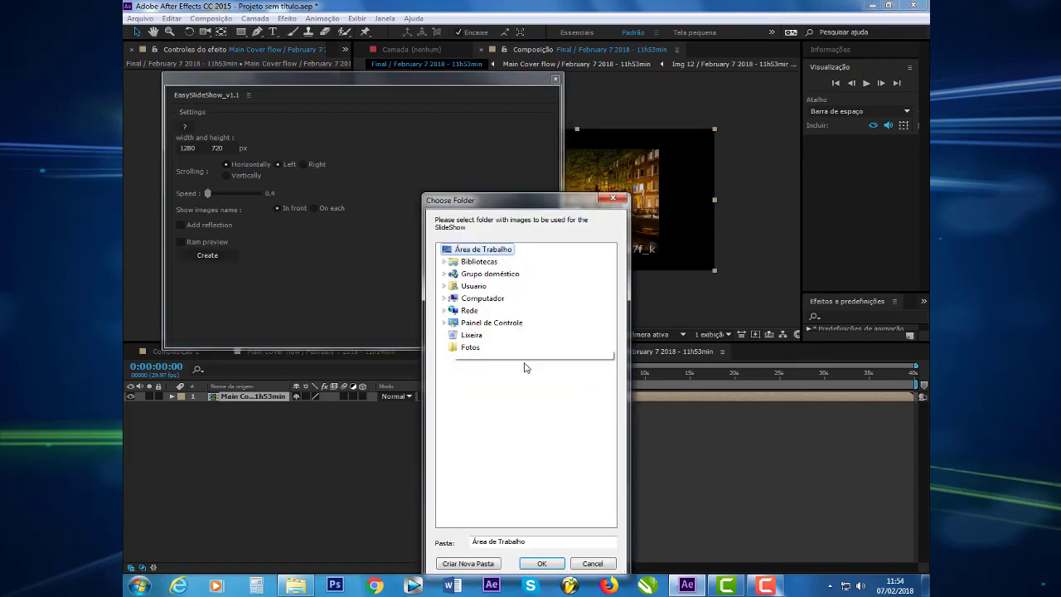
pyautogui.click(540, 564)
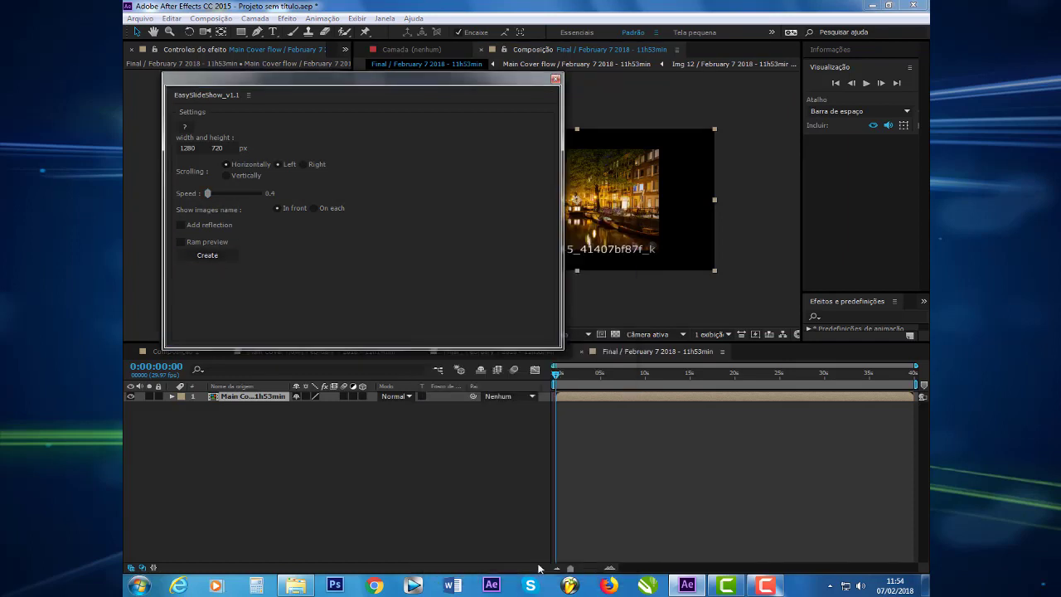
pyautogui.click(230, 264)
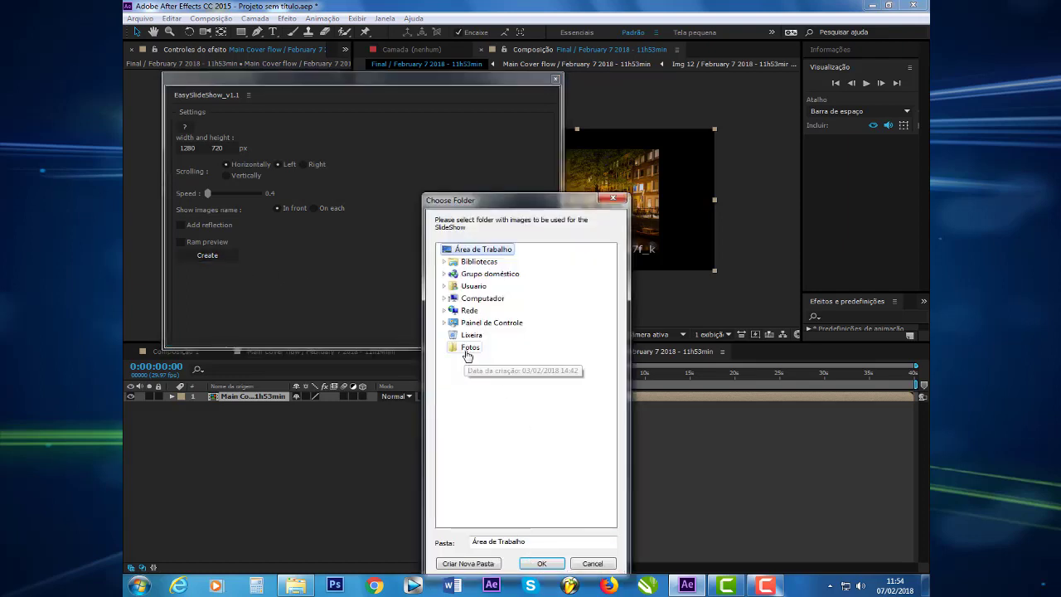
pyautogui.click(467, 349)
pyautogui.click(542, 564)
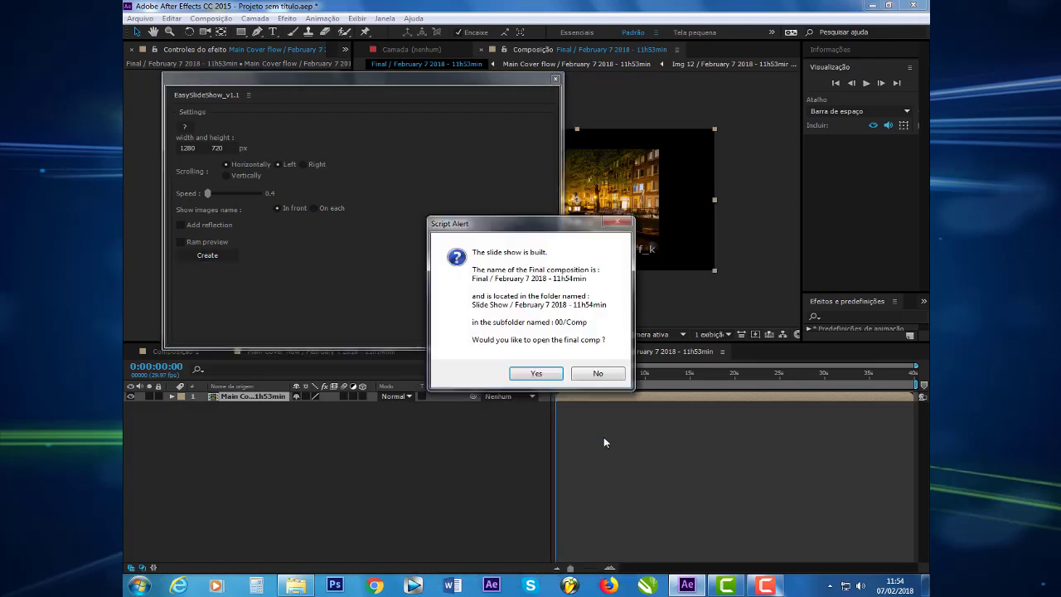
pyautogui.click(545, 374)
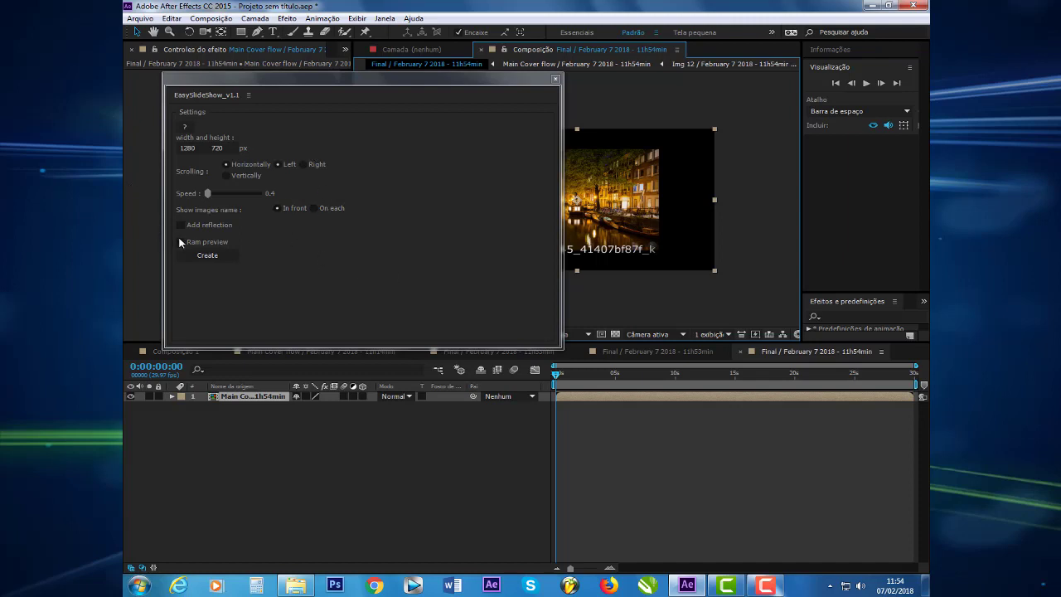
# Set speed to 1.2, build from Fotos, and open the 11h55min Final comp
pyautogui.moveTo(207, 193); pyautogui.dragTo(212, 198)
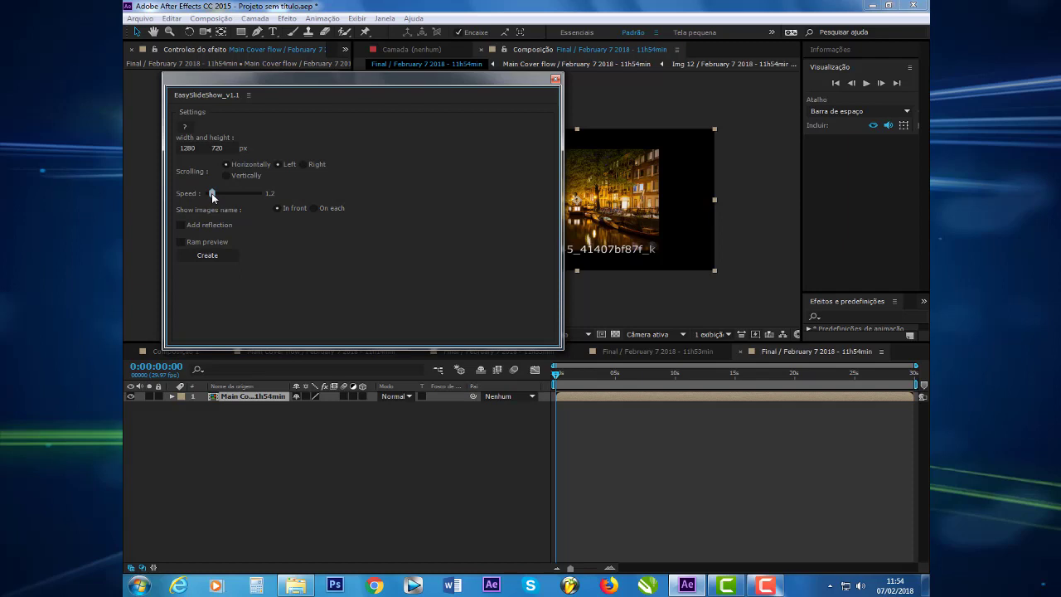
pyautogui.moveTo(213, 197); pyautogui.dragTo(212, 198)
pyautogui.moveTo(211, 197); pyautogui.dragTo(213, 197)
pyautogui.click(222, 258)
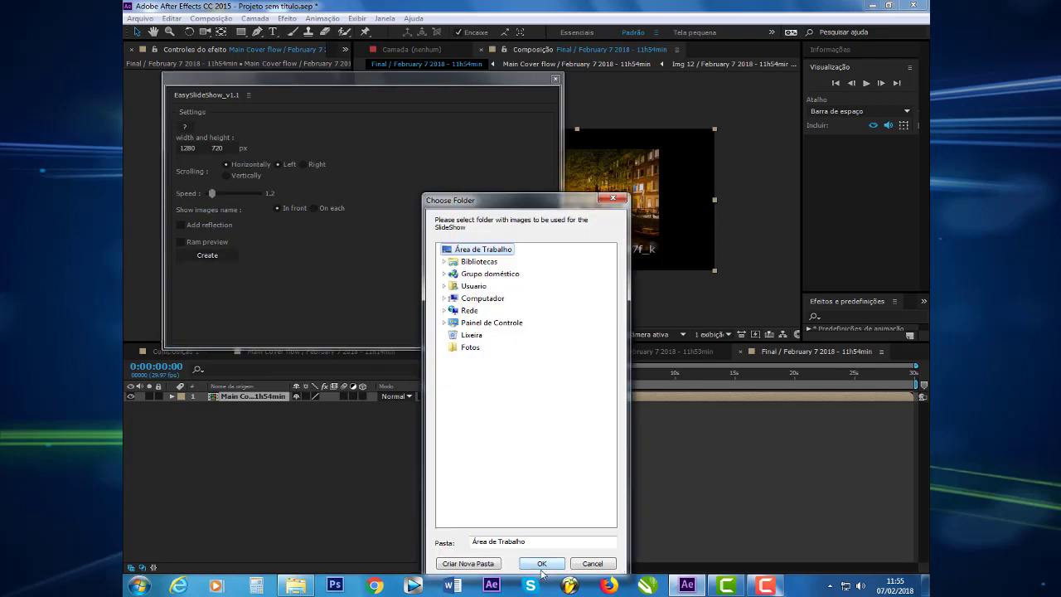
pyautogui.click(471, 348)
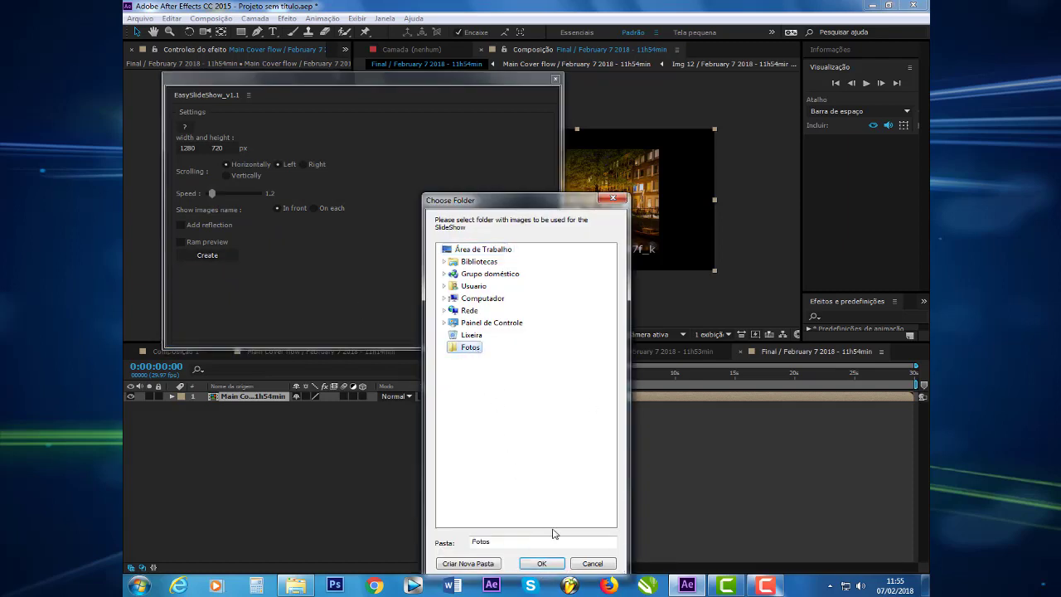
pyautogui.click(542, 565)
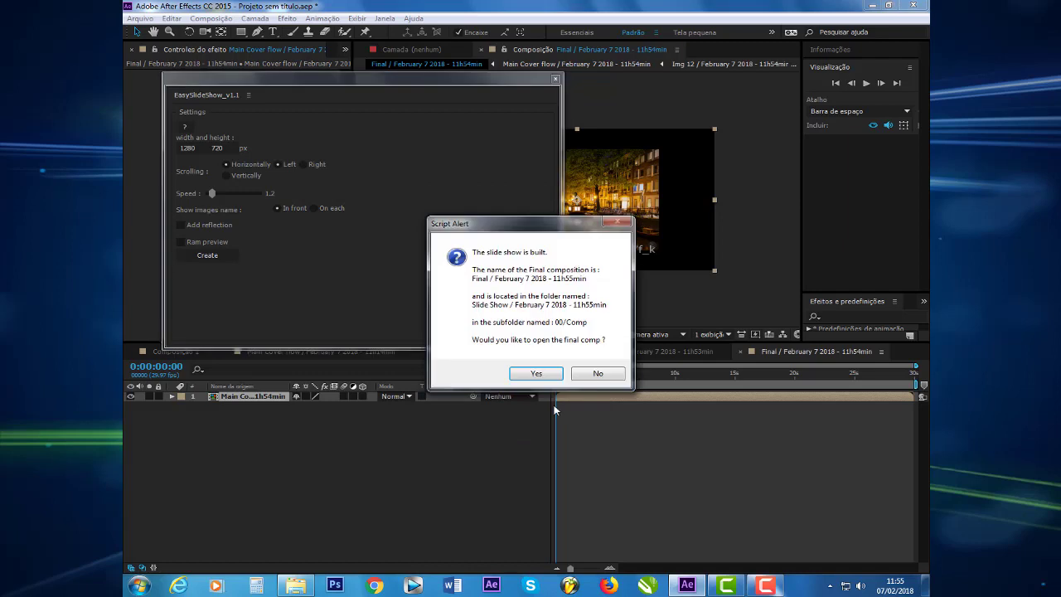
pyautogui.click(554, 377)
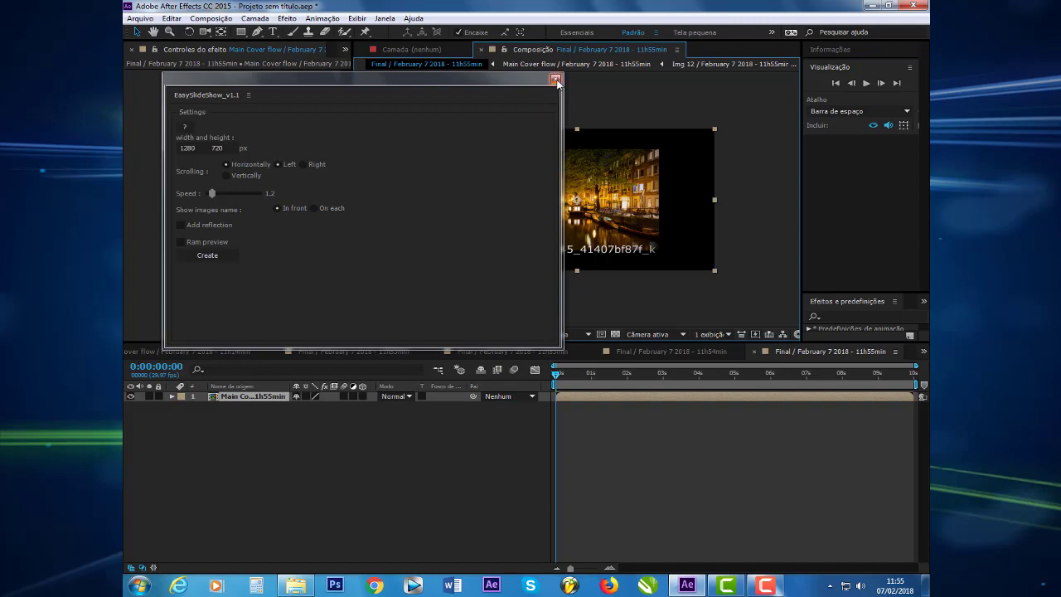
# Close EasySlideShow and the 11h55min, 11h54min and both 11h53min Final comp tabs
pyautogui.click(555, 81)
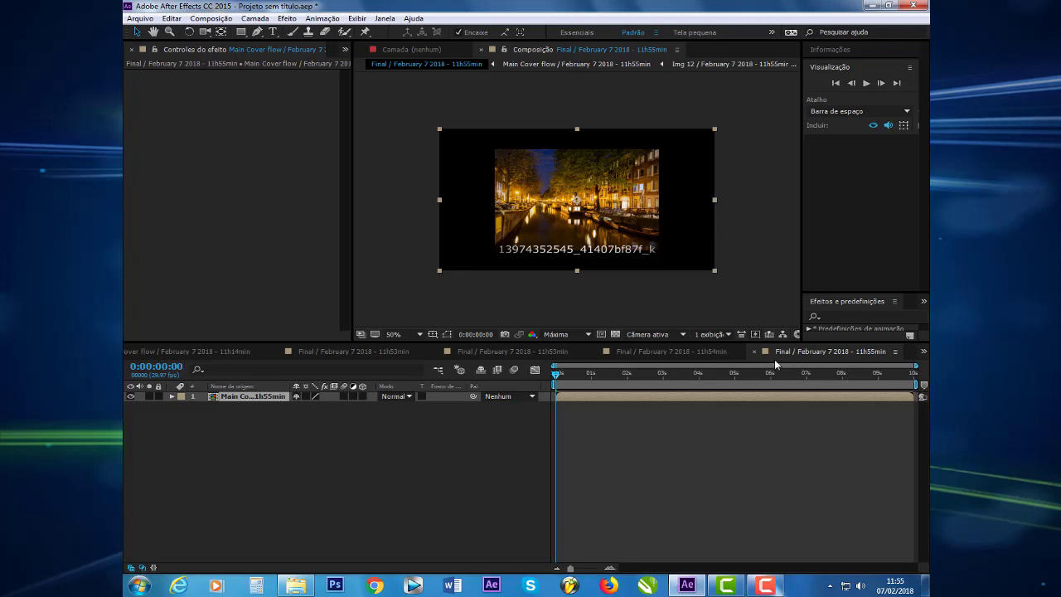
pyautogui.click(754, 351)
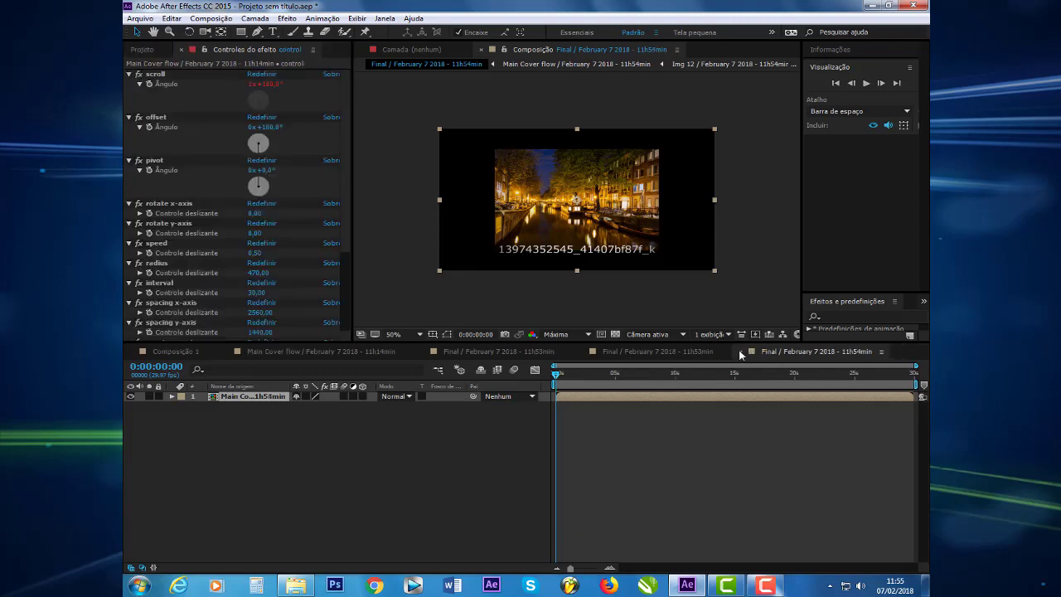
pyautogui.click(741, 352)
pyautogui.click(583, 352)
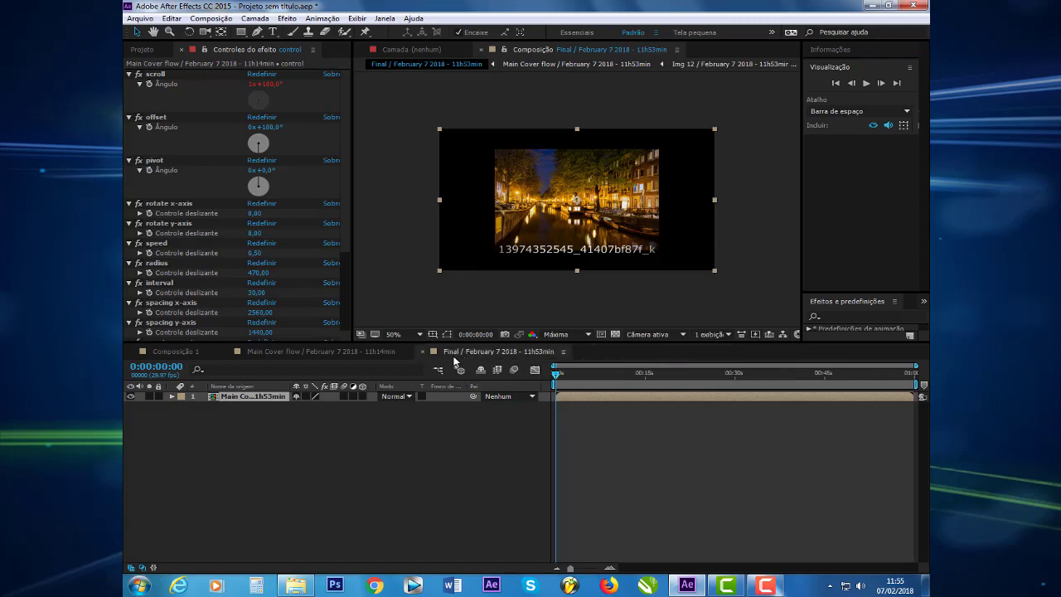
pyautogui.click(423, 353)
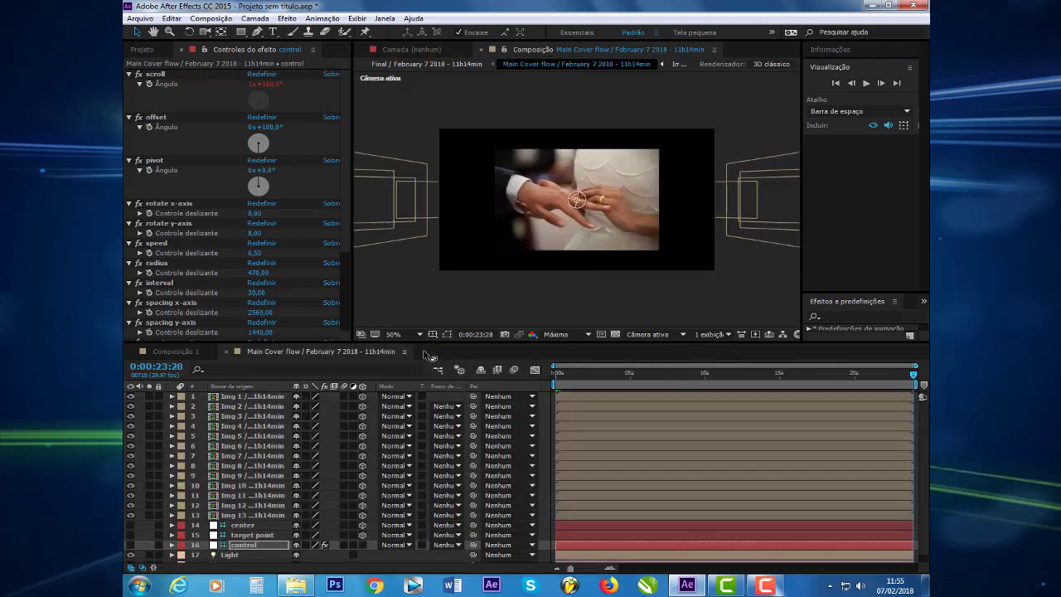